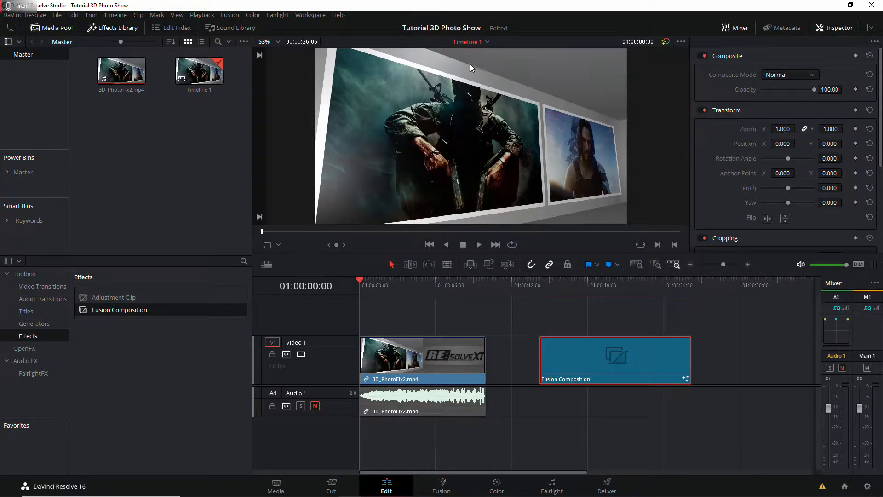
Preview the finished 3D photo show clip on the timeline up to its closing logo shot
key("space")
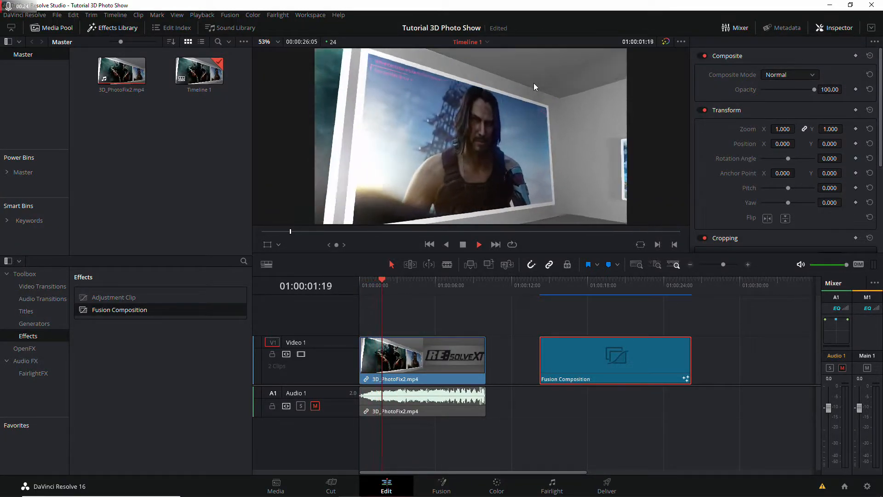
key("space")
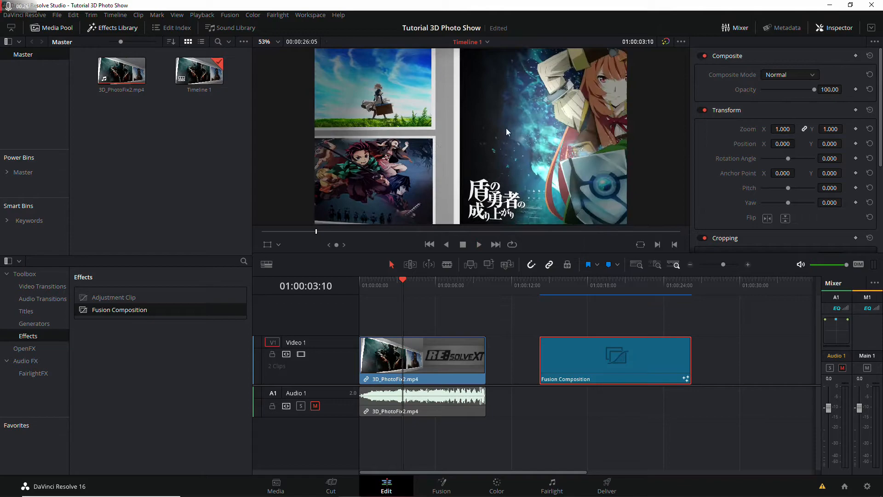
key("space")
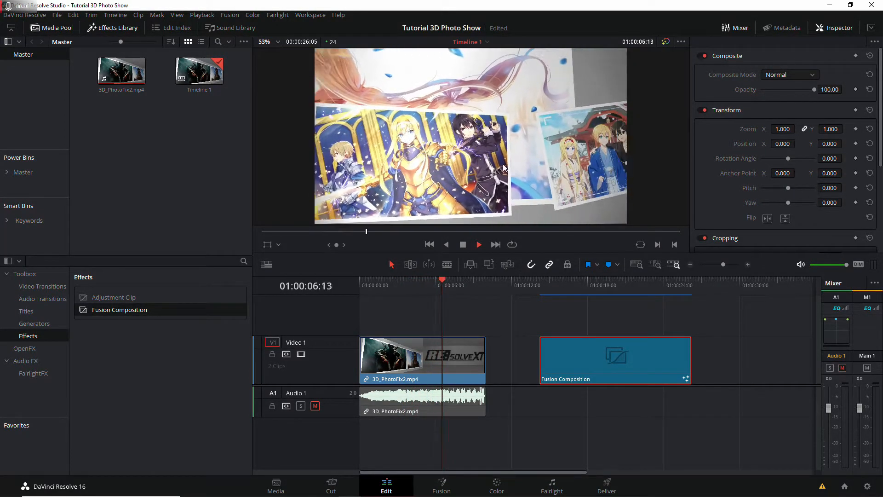
key("space")
mouse_move(468, 277)
left_mouse_down()
mouse_move(400, 278)
mouse_move(462, 284)
left_mouse_up()
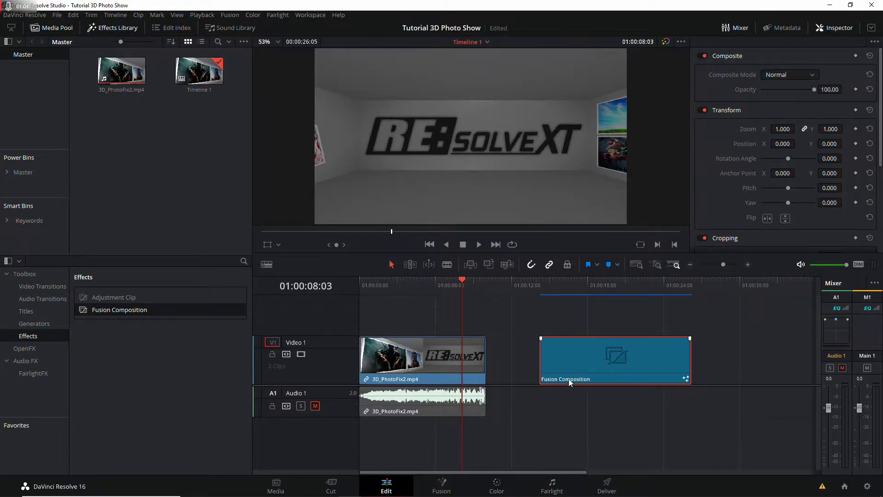
Check the clip duration of the Fusion Composition on the timeline and open the composition in the Fusion page
left_click(547, 290)
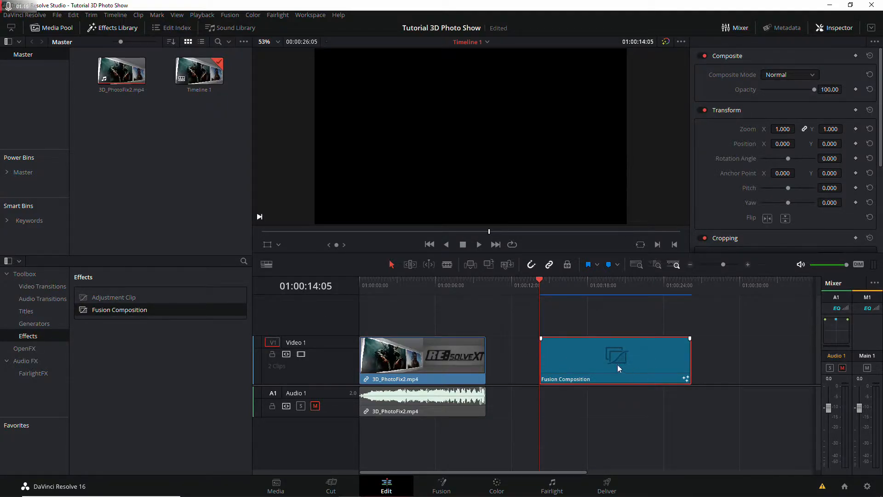
right_click(599, 364)
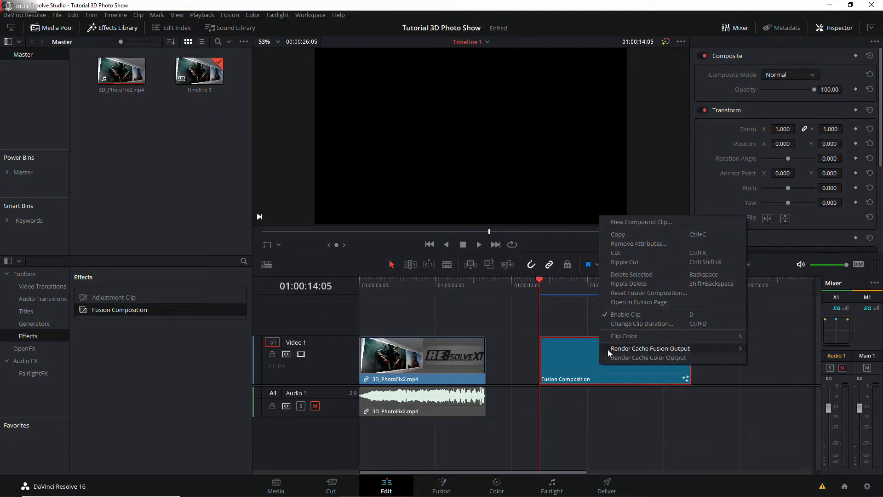
left_click(627, 324)
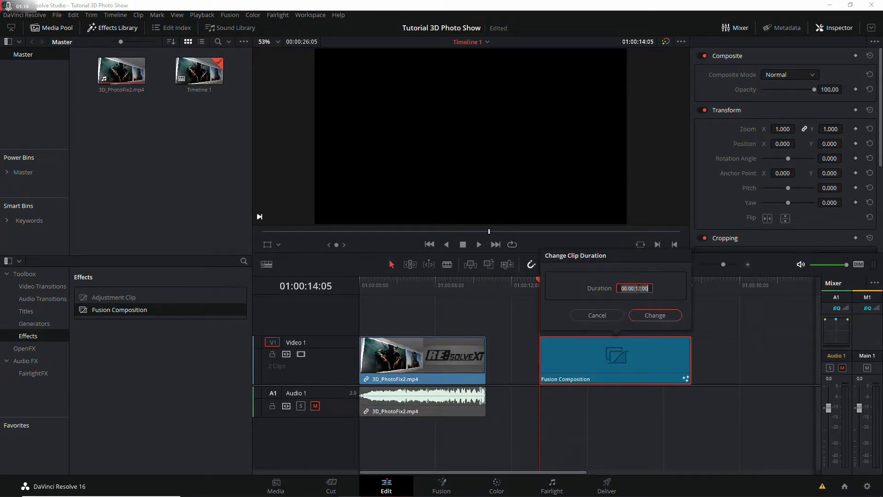
left_click(615, 315)
left_click(442, 486)
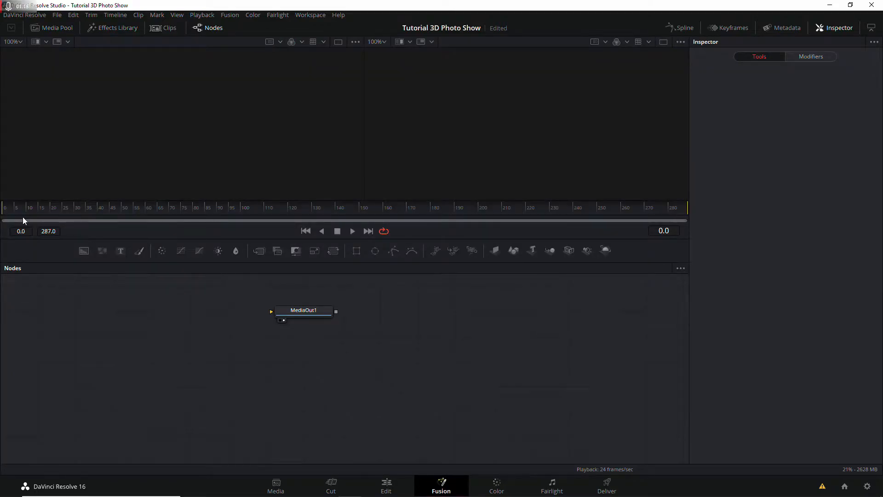
Move the MediaOut1 node aside and toggle the Arrange Tools to Grid option off and back on
left_click_drag(313, 311, 503, 363)
right_click(312, 333)
mouse_move(359, 355)
mouse_move(366, 376)
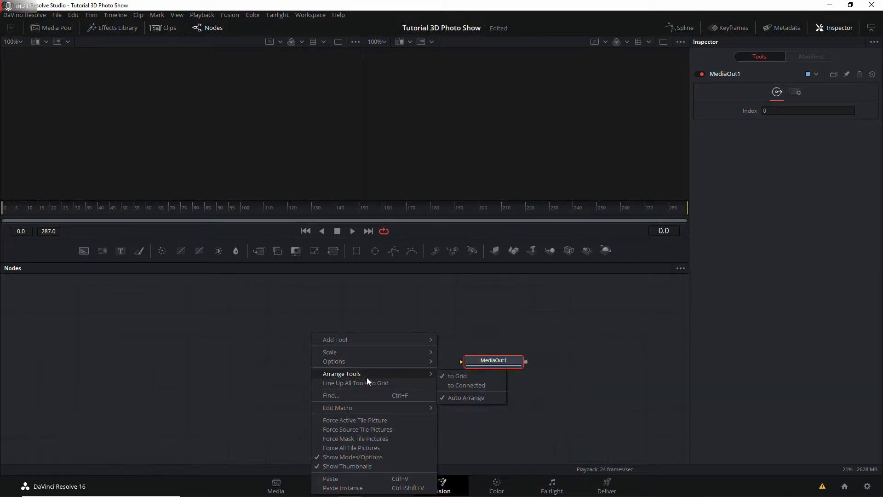
left_click(466, 376)
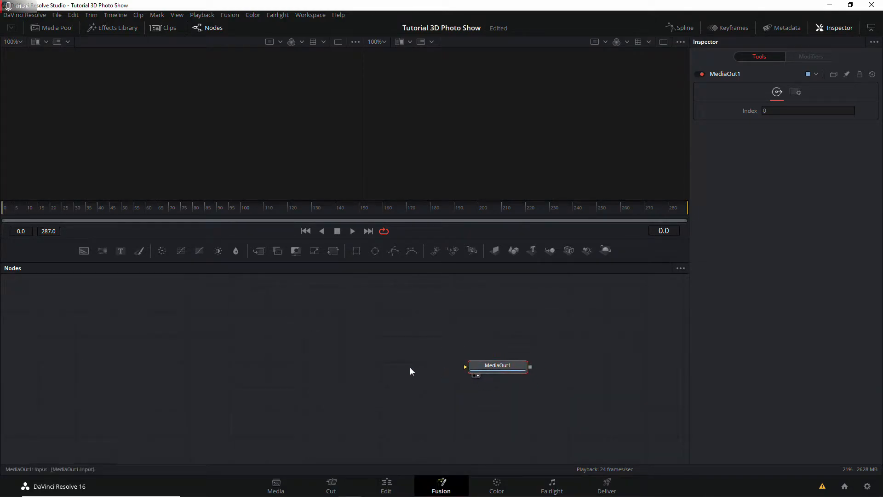
right_click(311, 372)
mouse_move(380, 375)
left_click(456, 377)
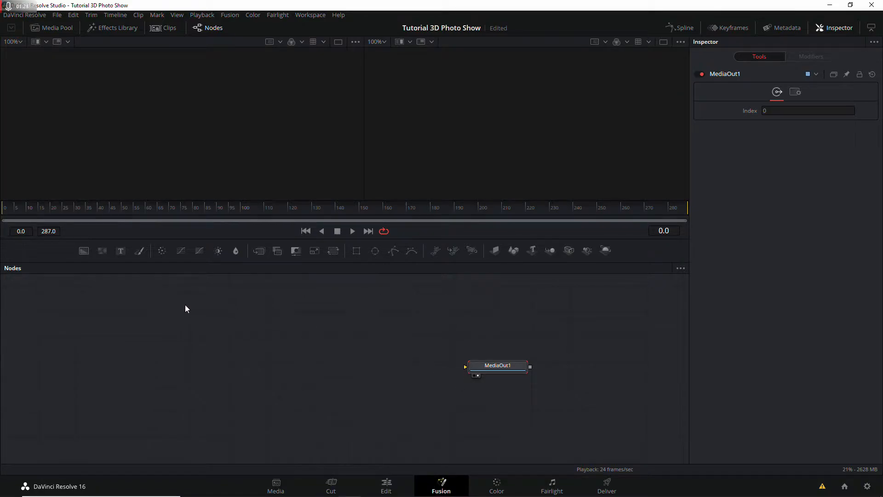
Switch to a single viewer and add Renderer 3D, Camera 3D and Merge 3D nodes to the node graph
left_click(663, 42)
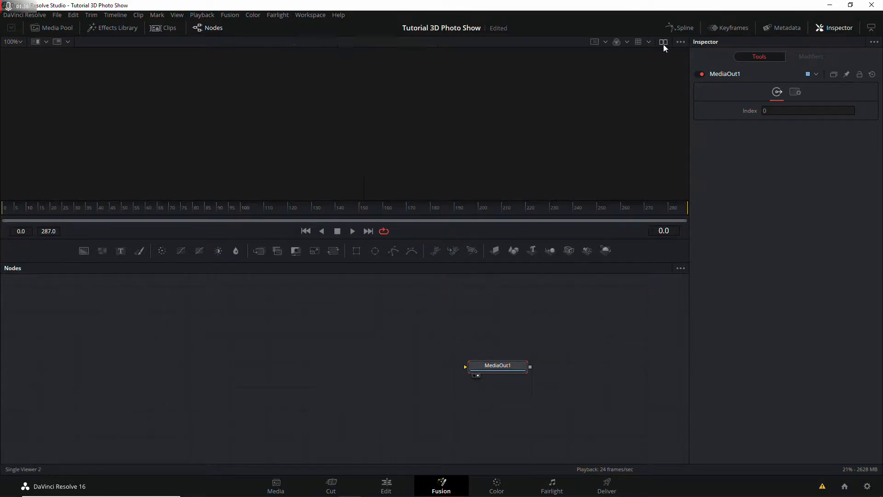
left_click_drag(607, 251, 419, 361)
left_click_drag(568, 251, 313, 415)
left_click_drag(550, 251, 300, 363)
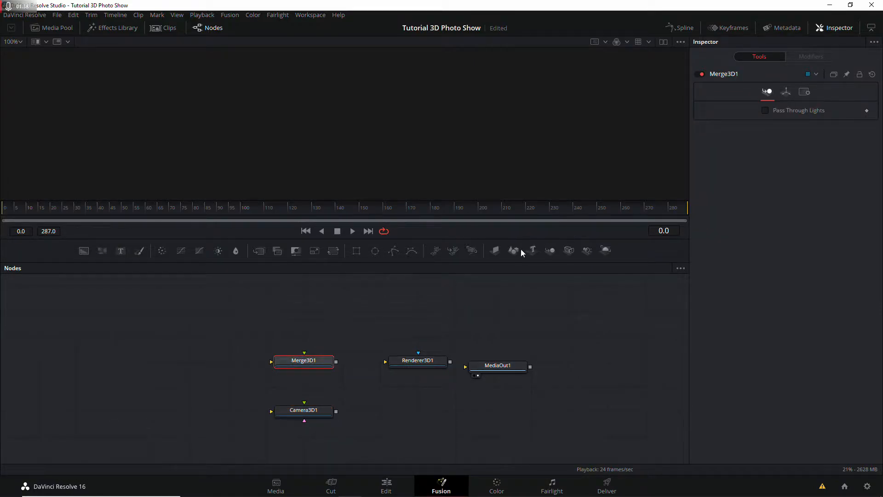
Add a Shape 3D node and wire the shape and camera through Merge3D1 and Renderer3D1 into MediaOut1
left_click_drag(518, 248, 294, 368)
left_click_drag(336, 411, 388, 361)
left_click_drag(449, 362, 465, 367)
left_click_drag(524, 365, 600, 363)
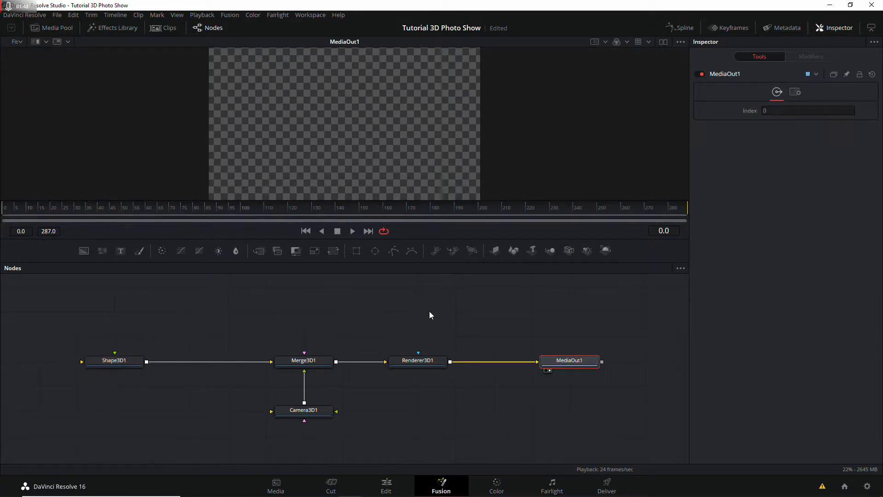
Restore the dual viewer layout and show Merge3D1 in the first viewer
left_click(304, 417)
left_click(307, 359)
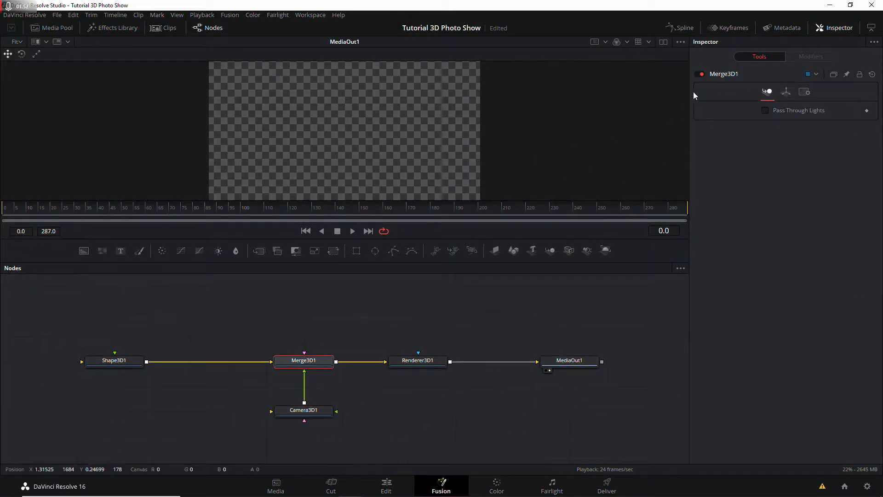
left_click(662, 41)
key("1")
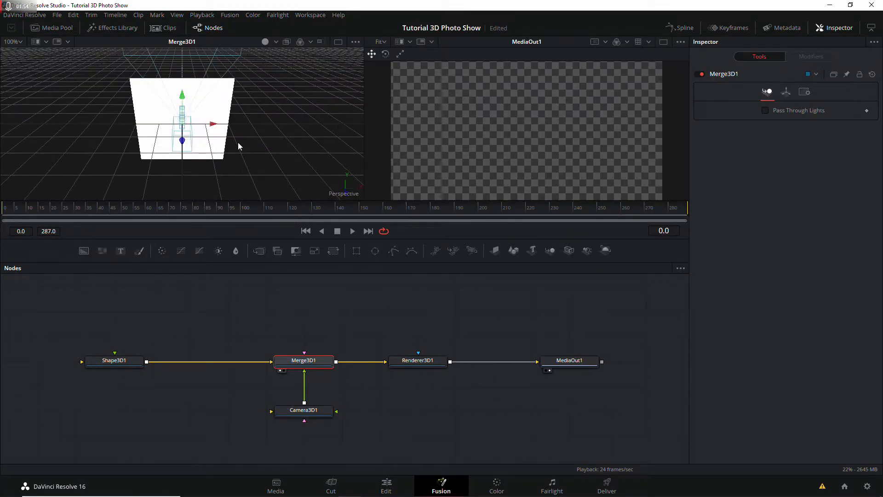
Set the shape type of Shape3D1 to Cube, comparing it with the Plane option
left_click(120, 360)
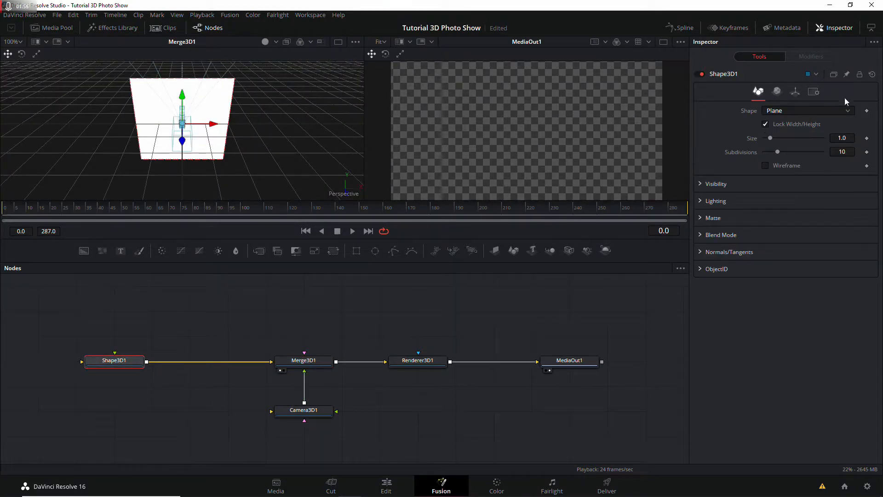
left_click(837, 110)
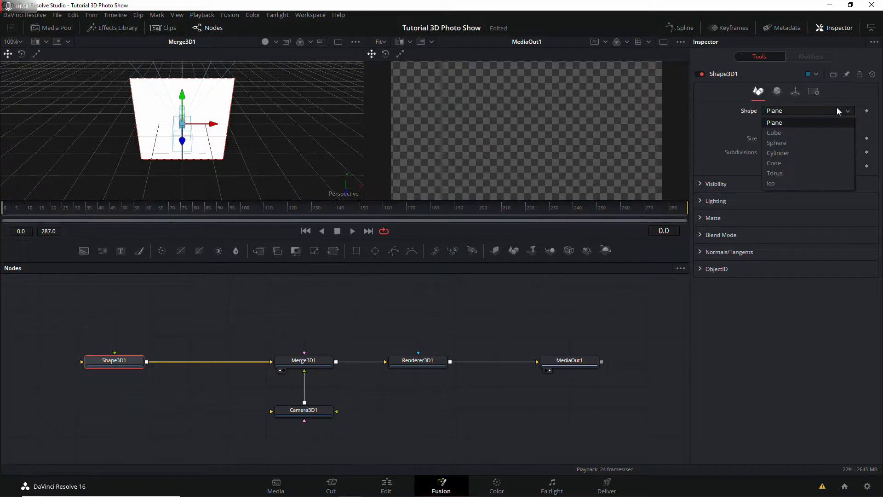
left_click(789, 131)
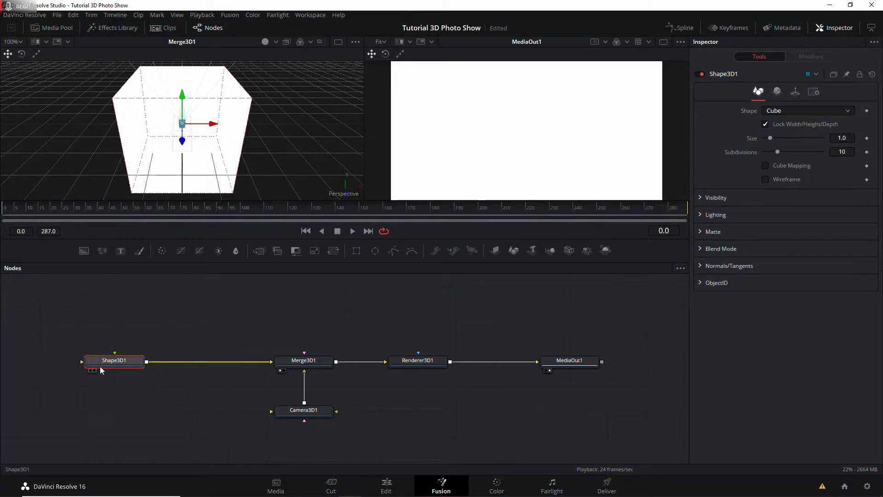
left_click(793, 113)
left_click(788, 122)
left_click(786, 111)
left_click(783, 133)
mouse_move(282, 158)
left_mouse_down()
mouse_move(311, 156)
mouse_move(271, 158)
left_mouse_up()
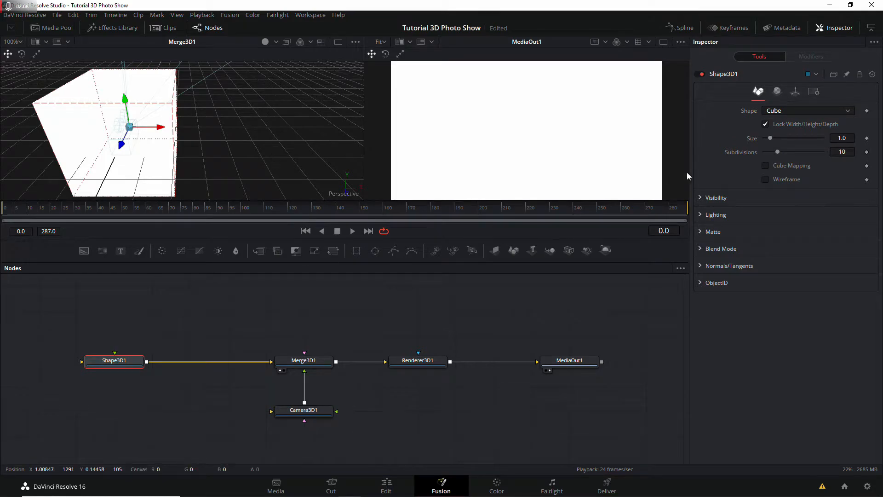
Open Shape3D1's material settings and show the Merge3D1 scene alone in a single viewer
left_click(782, 92)
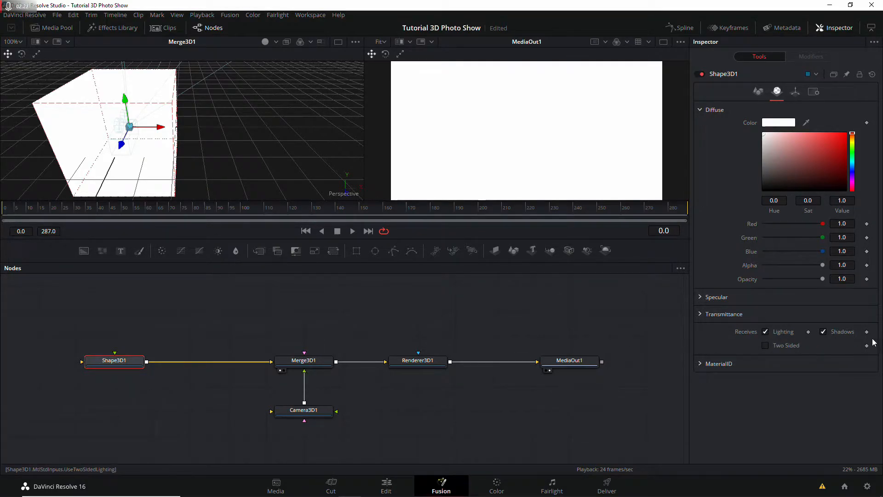
left_click_drag(204, 155, 266, 149)
scroll(266, 148, "down", 3)
left_click(338, 43)
scroll(427, 127, "down", 6)
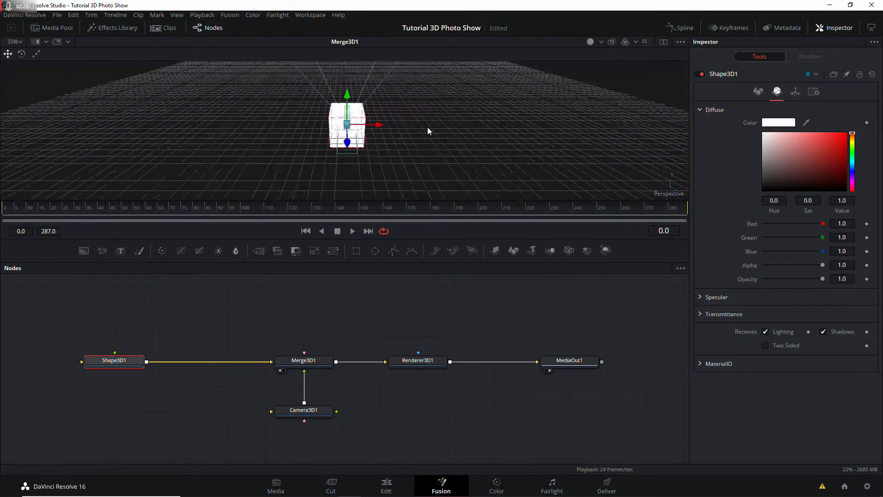
Set Camera3D1's angle of view to 65 and its Y translation to 3.5
left_click(302, 411)
left_click(840, 185)
type("65")
key("Tab")
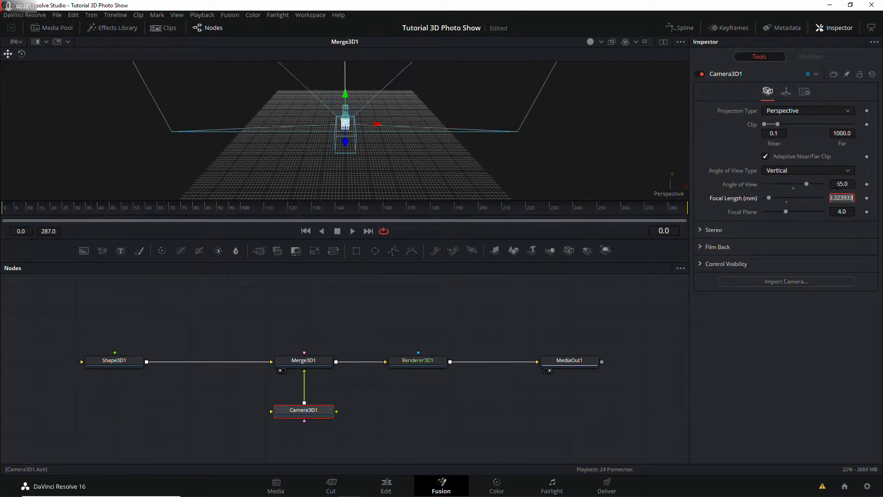
left_click(786, 91)
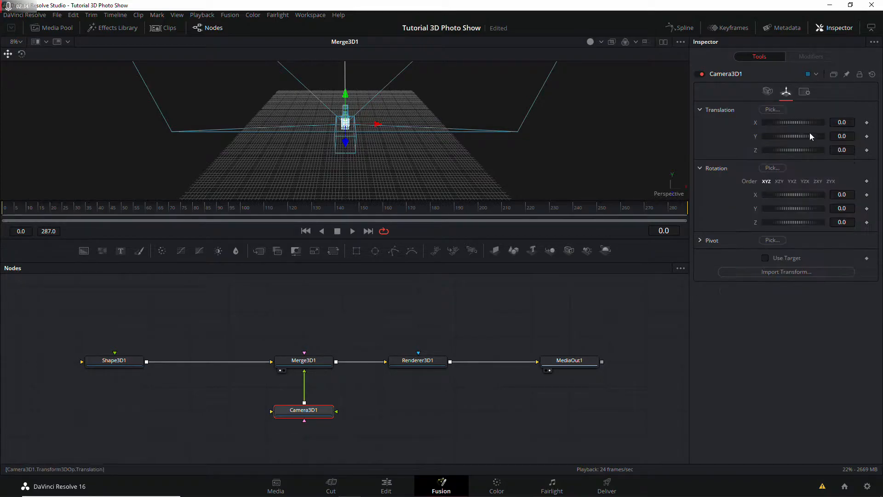
left_click(846, 137)
type("3.5")
key("Tab")
Rename the Shape3D1 node as LantaiGround
left_click(114, 360)
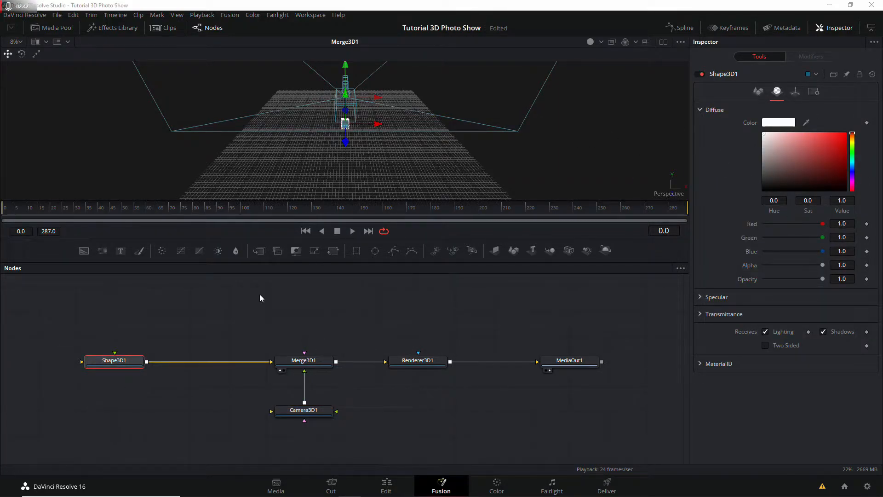
key("F2")
left_click(487, 266)
key("F2")
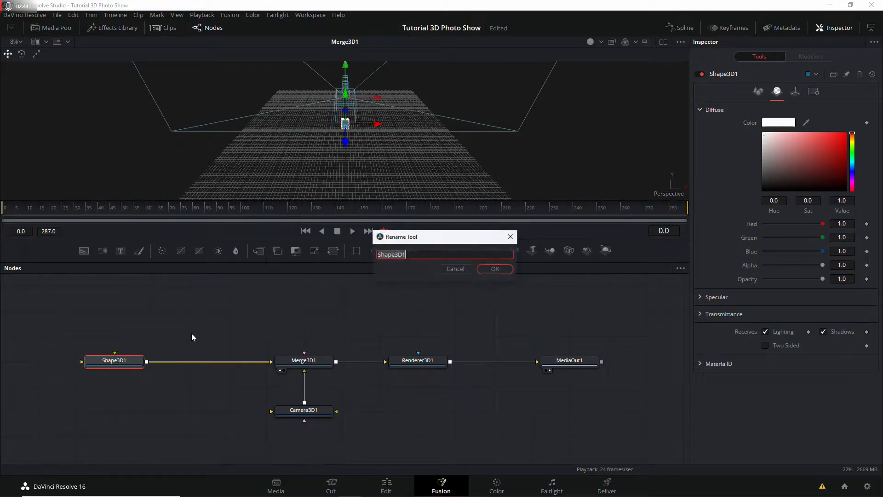
type("Lant")
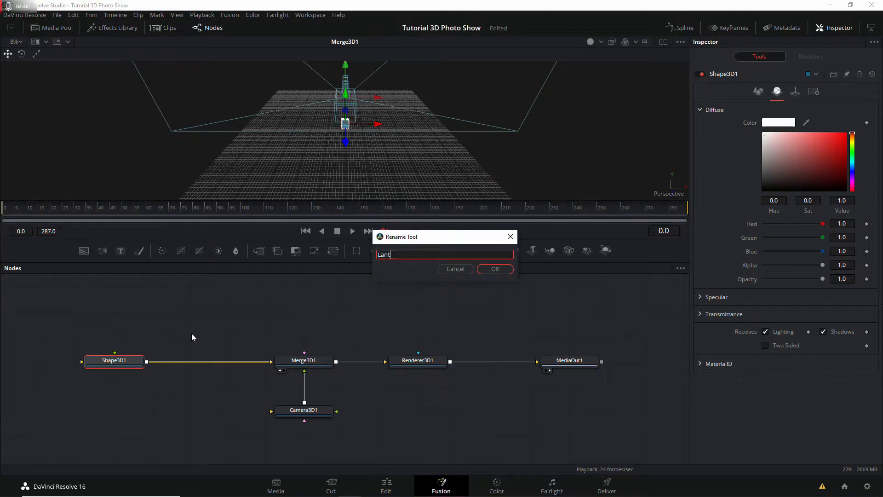
type("aiGround")
key("Return")
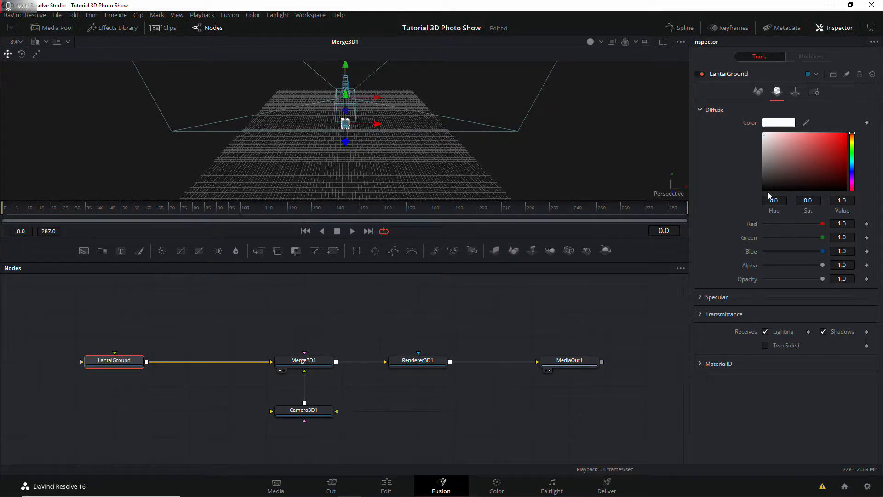
Unlock LantaiGround's X/Y/Z scale and set its X and Z scale to 25 each
left_click(796, 94)
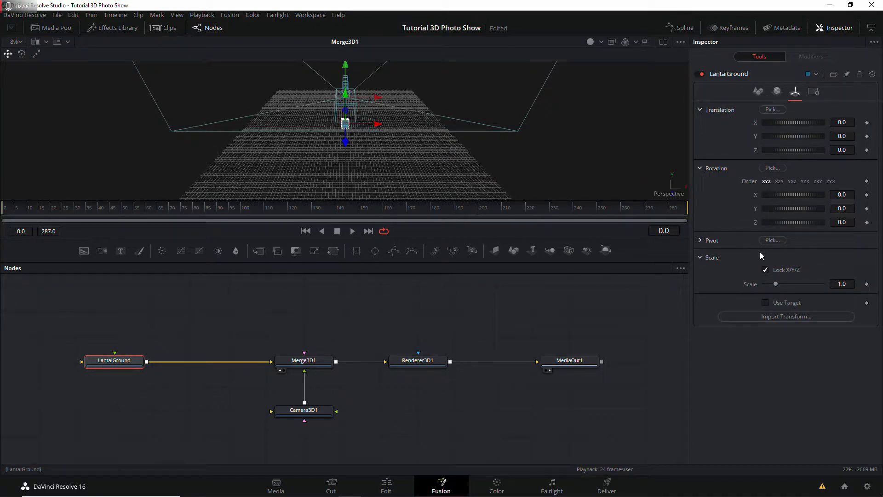
left_click(766, 269)
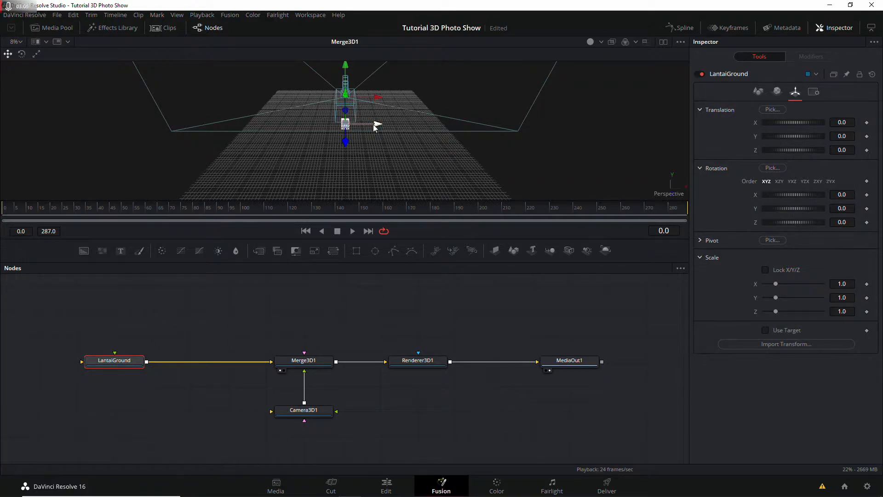
left_click(842, 284)
type("25")
key("Return")
left_click(841, 312)
type("25")
key("Return")
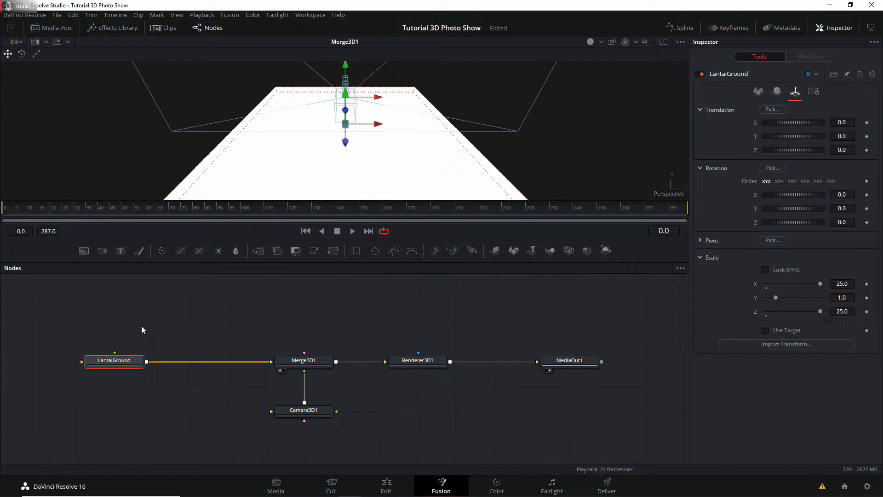
Paste a copy of the LantaiGround node above the original and connect it to Merge3D1
left_click(114, 329)
key("ctrl+v")
left_click_drag(146, 336, 296, 366)
Rename the copied ground node as Atap
key("F2")
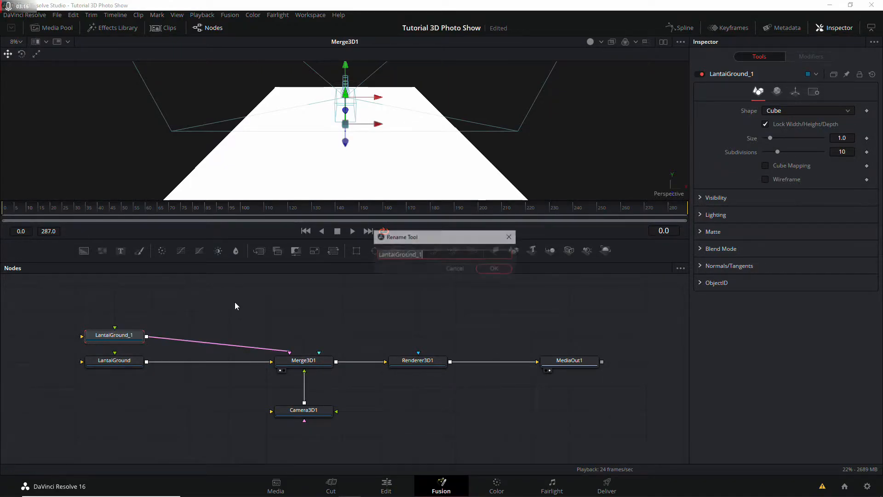
type("Atap")
key("Return")
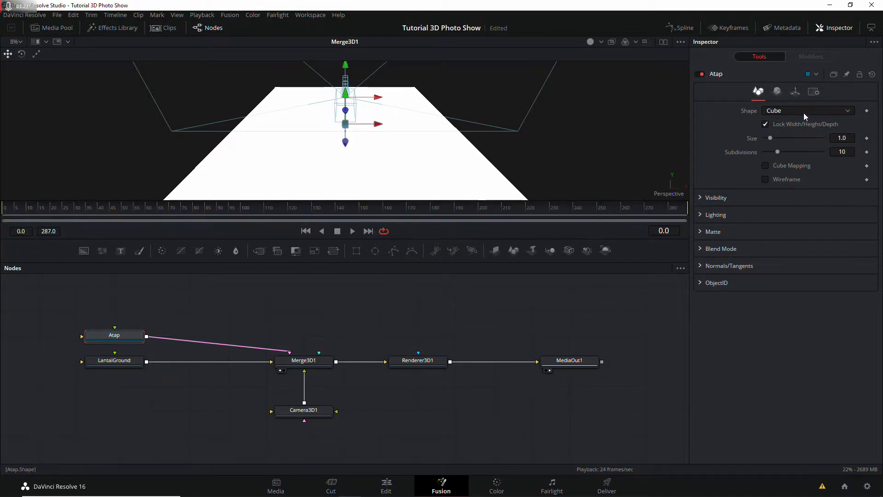
Rename the copied ground node as Plafon and set its Y translation to 10
key("F2")
type("Plafon")
left_click(796, 92)
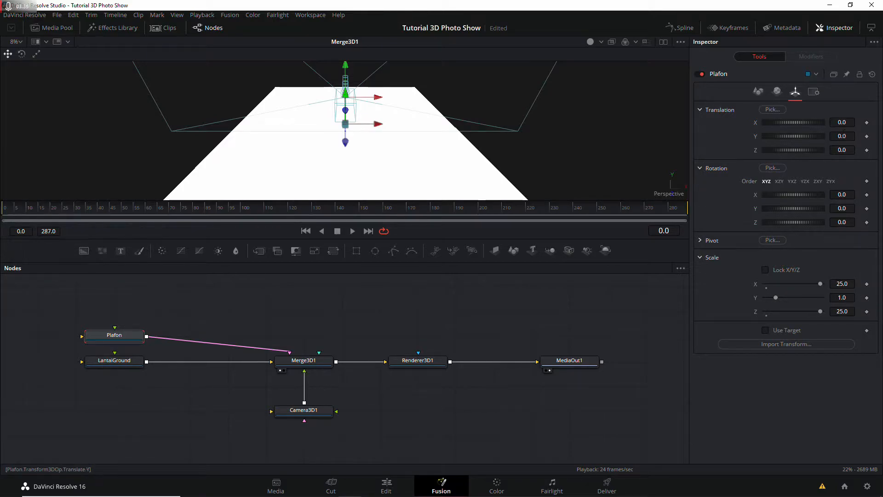
left_click(844, 135)
type("10")
key("Tab")
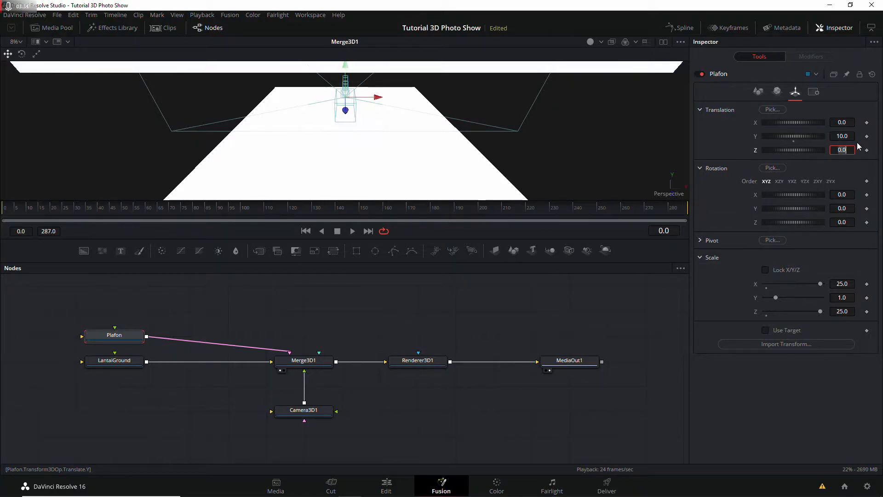
Add a Shape3D node above the Plafon node and set its shape to Cube
scroll(525, 159, "up", 1)
scroll(506, 158, "down", 2)
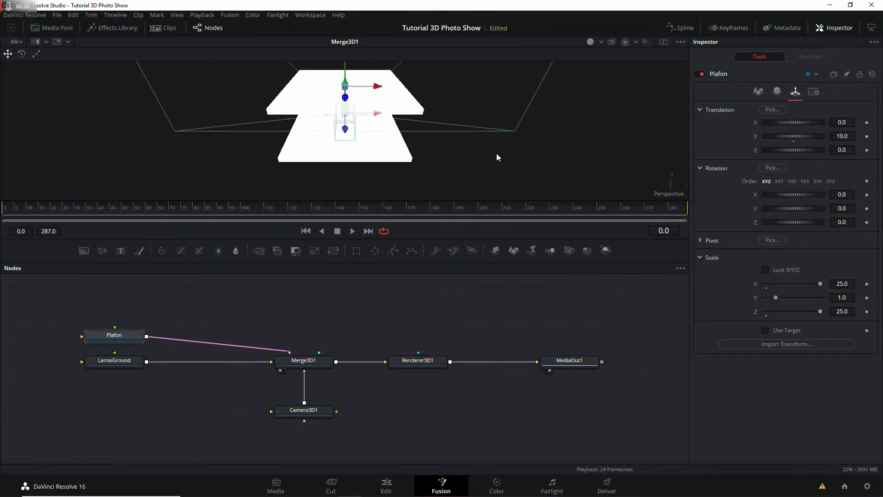
left_click_drag(468, 109, 416, 145)
scroll(465, 116, "up", 2)
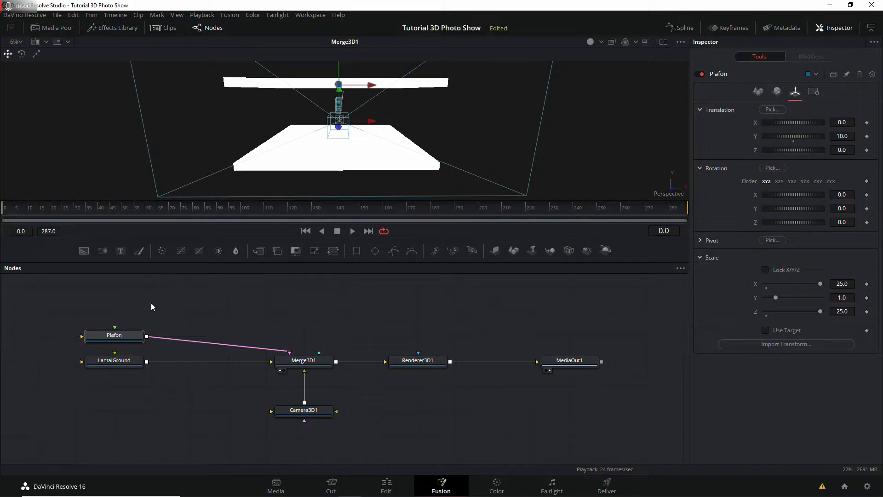
left_click_drag(150, 304, 154, 323)
left_click_drag(409, 138, 418, 168)
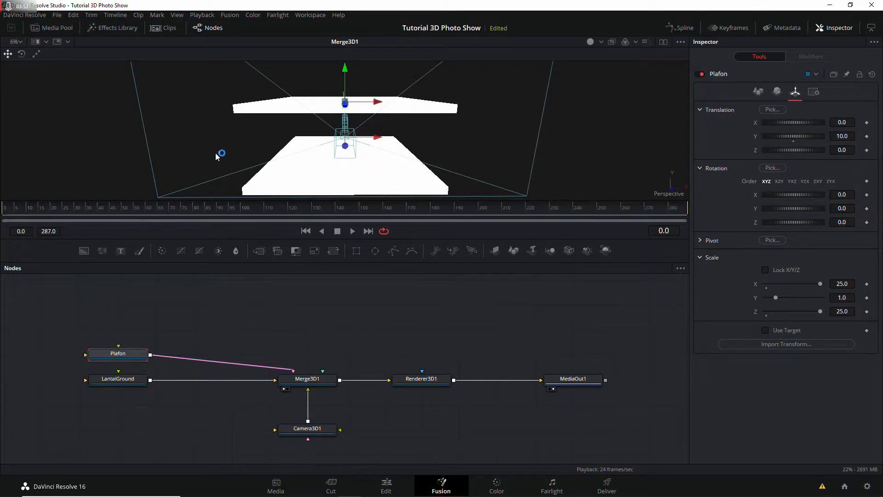
left_click_drag(500, 249, 117, 328)
left_click(828, 111)
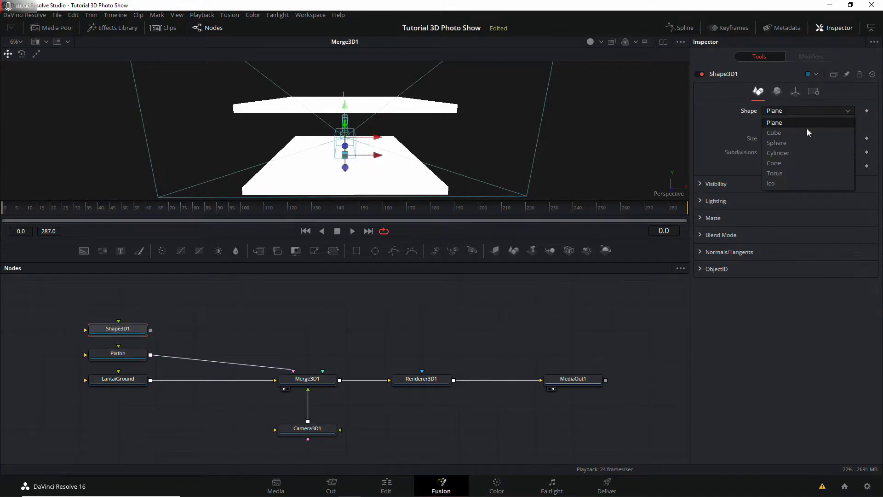
left_click(787, 134)
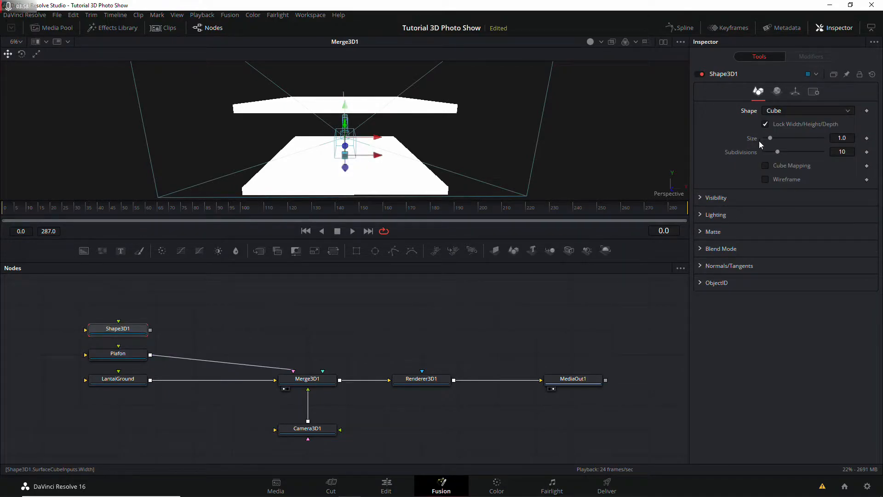
Set the new cube's Y translation to 4 and rename its node as TembokUtara
left_click(796, 92)
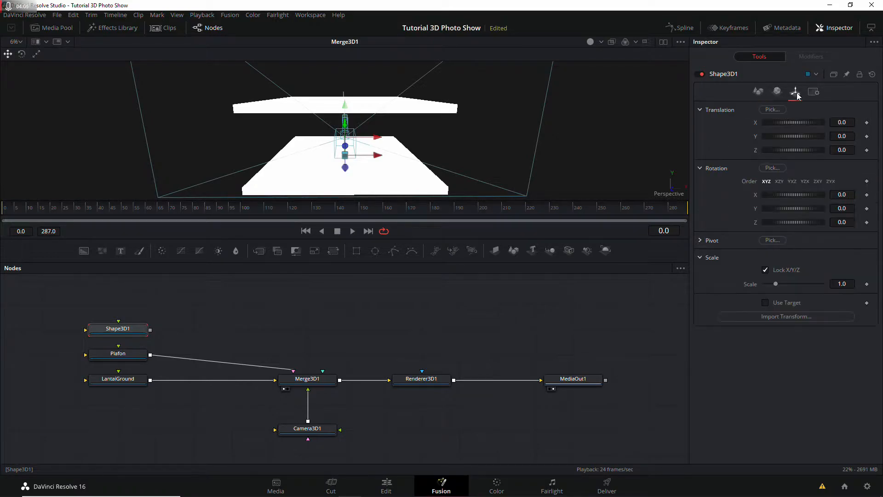
left_click(843, 136)
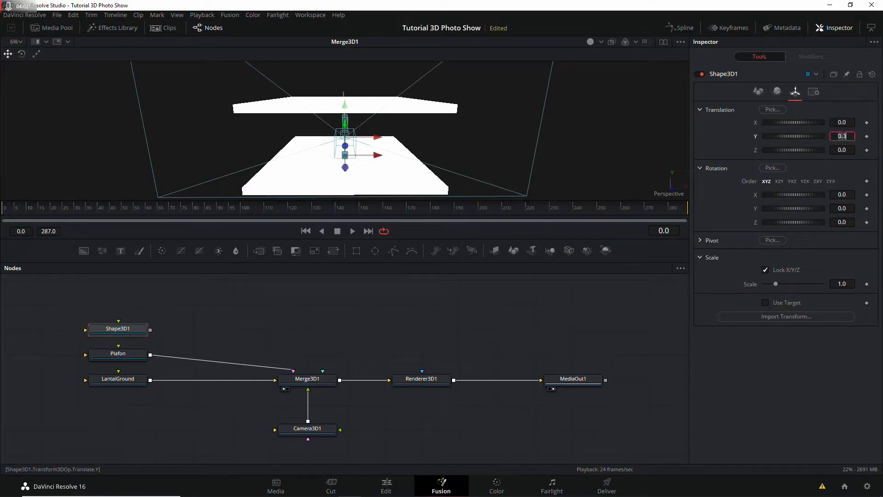
type("4")
key("Tab")
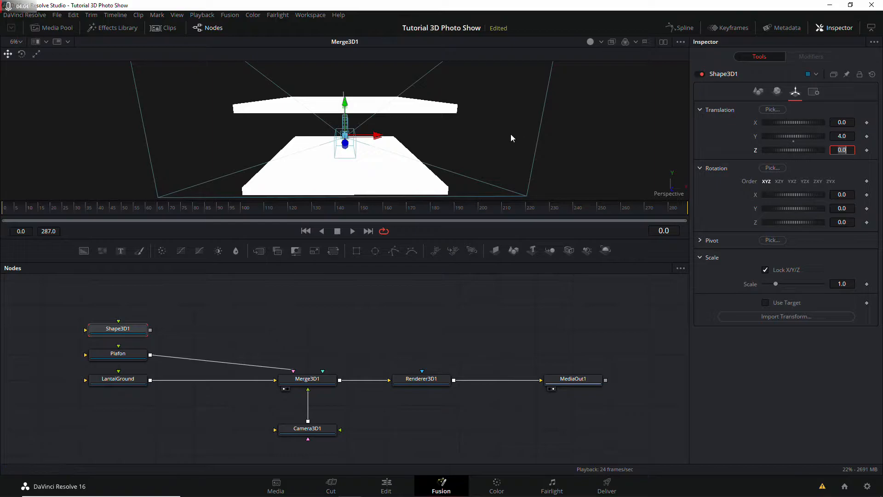
key("F2")
type("Temb")
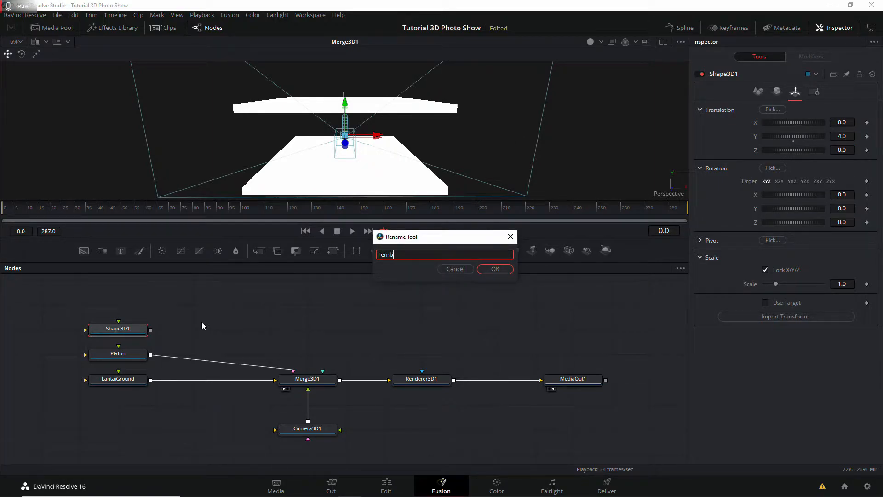
type("okUtara")
key("Return")
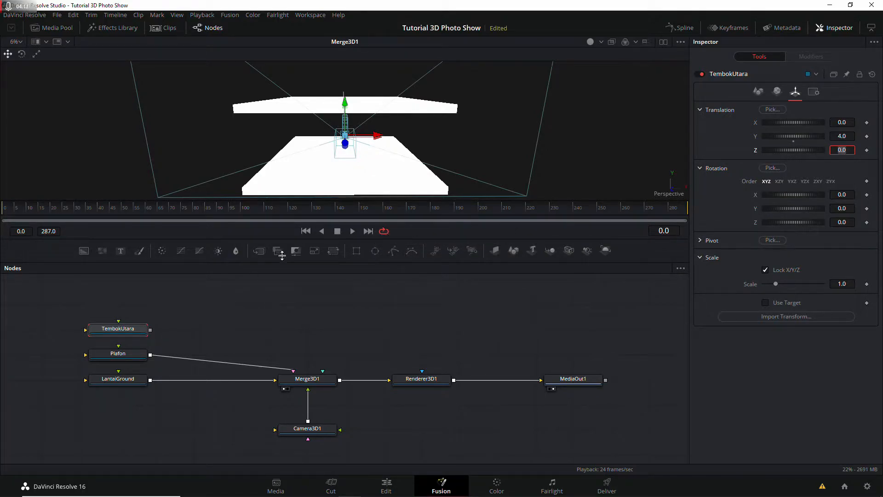
Set TembokUtara's Z translation to -12 and connect the node to Merge3D1
left_click_drag(463, 127, 516, 126)
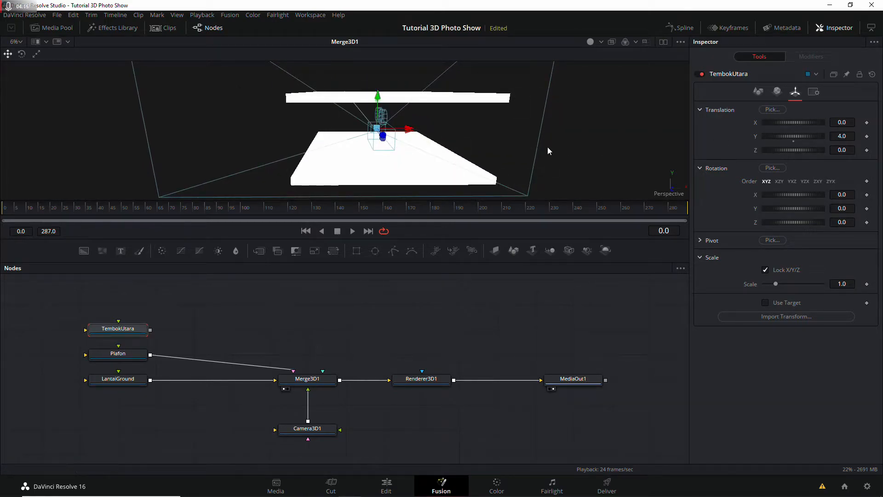
left_click_drag(397, 147, 292, 144)
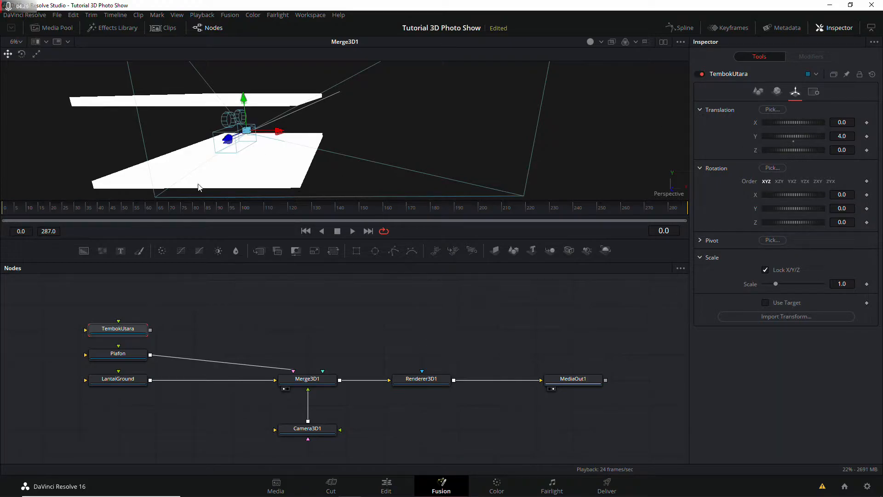
left_click(844, 151)
key("Tab")
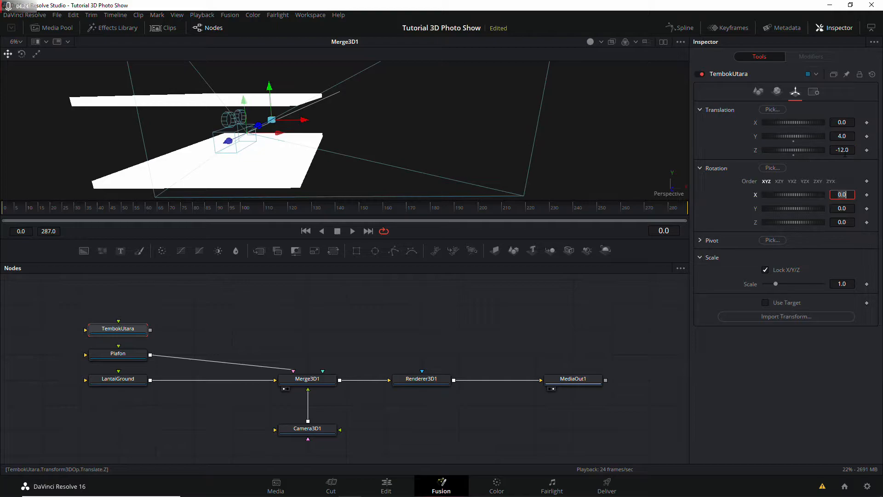
left_click_drag(524, 117, 267, 126)
scroll(276, 122, "up", 4)
scroll(277, 122, "up", 2)
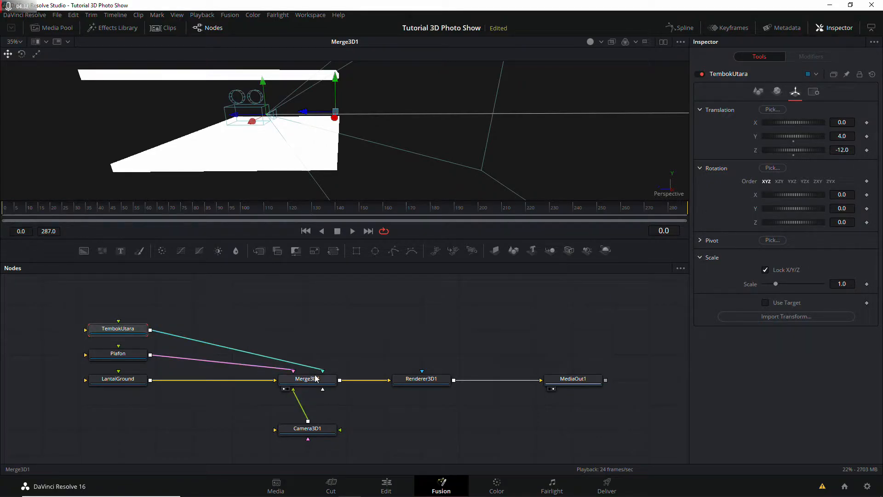
Unlock TembokUtara's X/Y/Z scale and set its X and Y scale to 25 each
left_click_drag(310, 158, 421, 201)
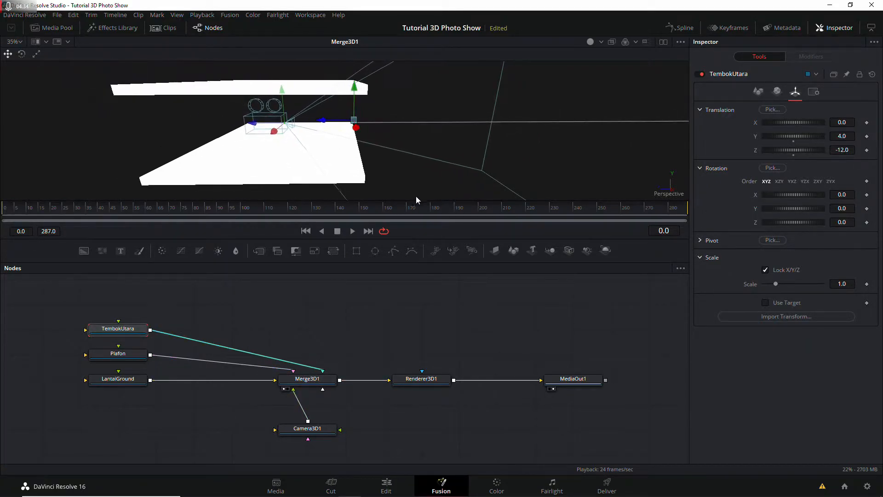
scroll(382, 140, "up", 1)
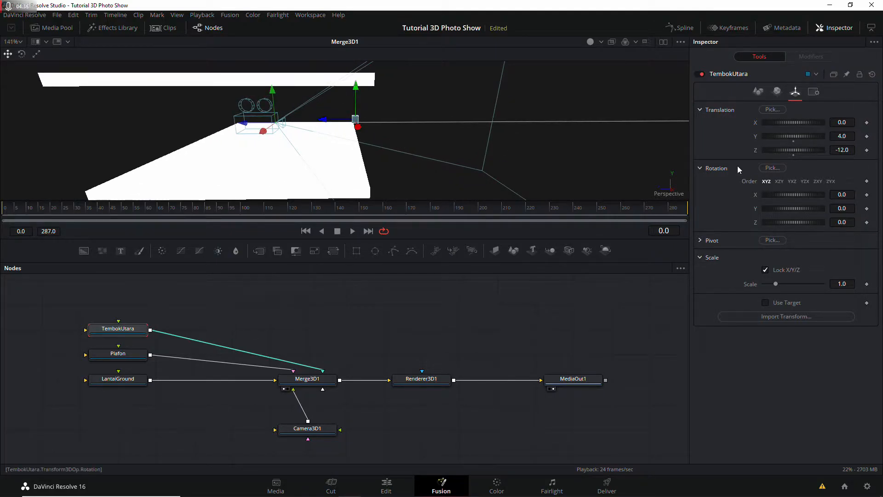
left_click(766, 270)
left_click_drag(525, 170, 394, 153)
left_click_drag(454, 155, 366, 159)
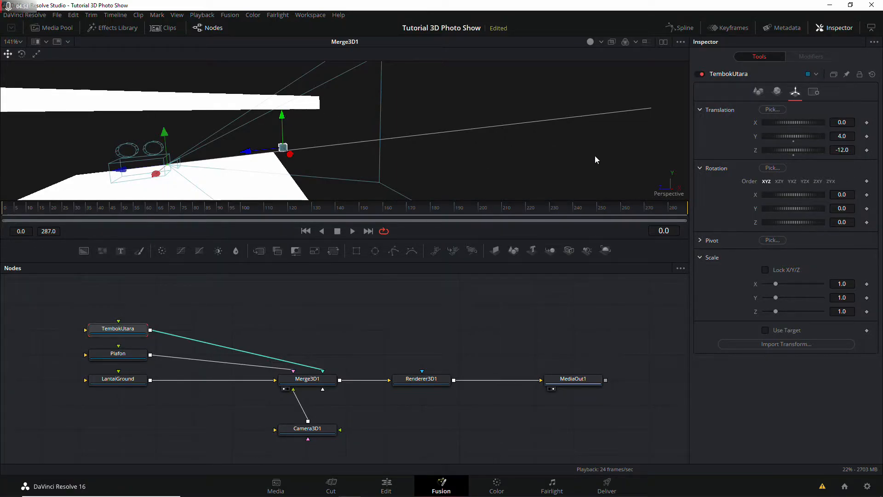
left_click(846, 283)
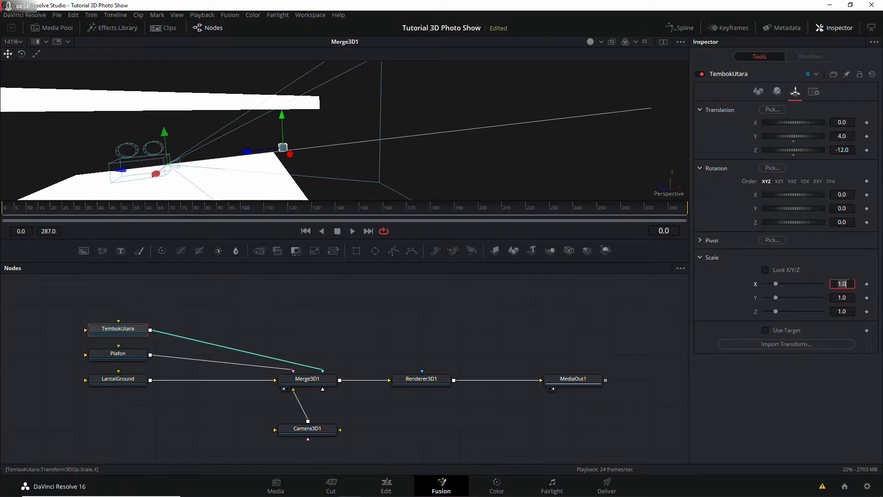
type("25")
key("Tab")
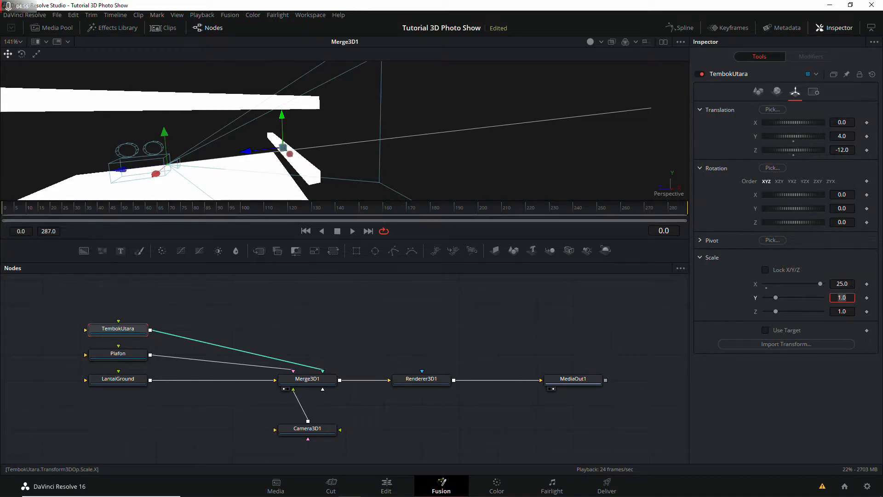
type("25")
key("Tab")
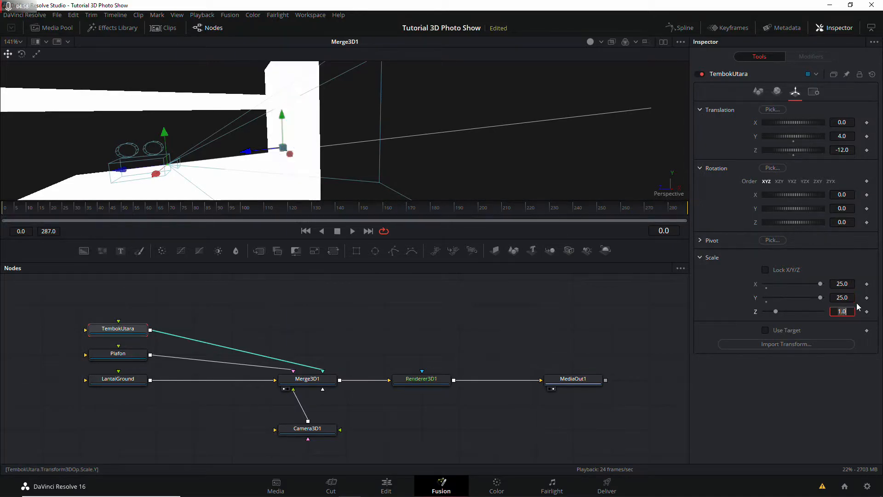
Reduce the TembokUtara wall's Y scale to 10
scroll(386, 127, "down", 8)
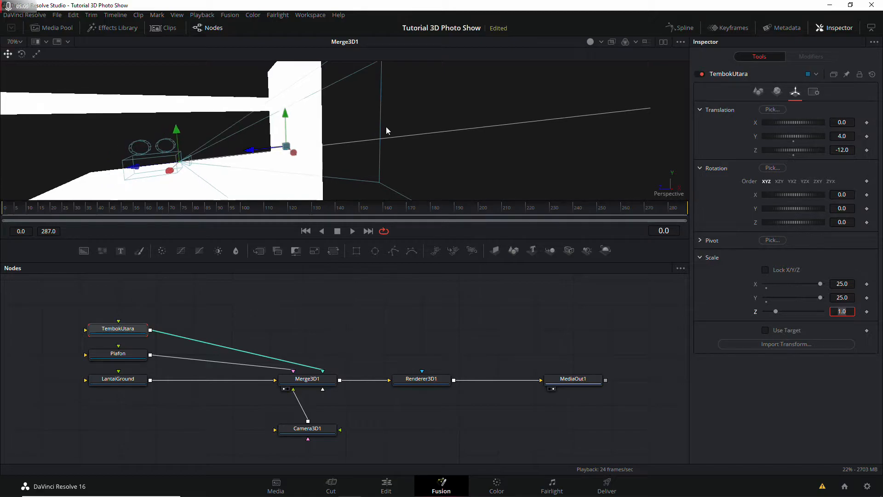
scroll(396, 151, "up", 3)
left_click_drag(820, 298, 786, 297)
left_click(380, 154)
left_click_drag(458, 161, 354, 142)
scroll(391, 158, "up", 2)
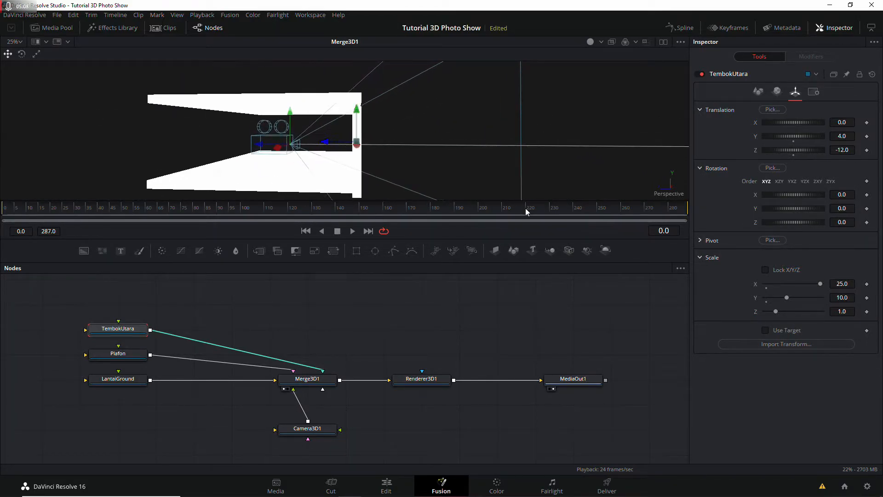
Set TembokUtara's Y scale to 12
left_click(845, 297)
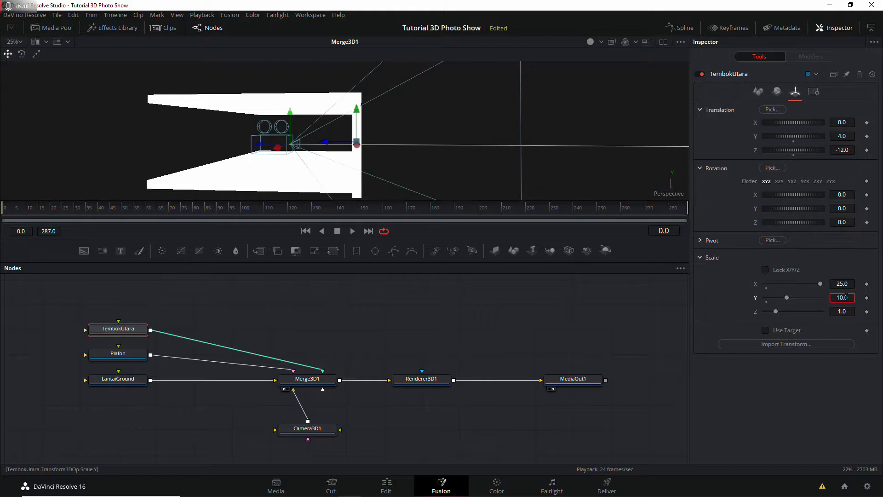
key("BackSpace")
type("2")
key("Tab")
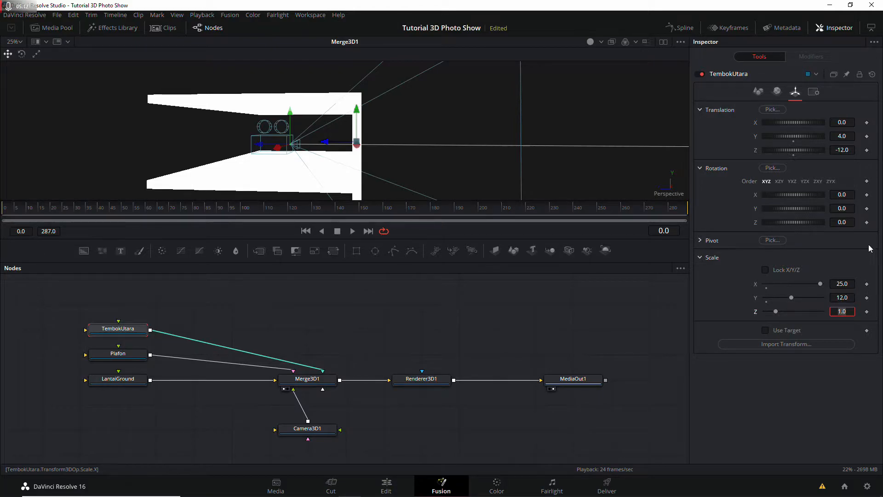
Raise the TembokUtara wall by setting its Y translation to 4.5
left_click(845, 208)
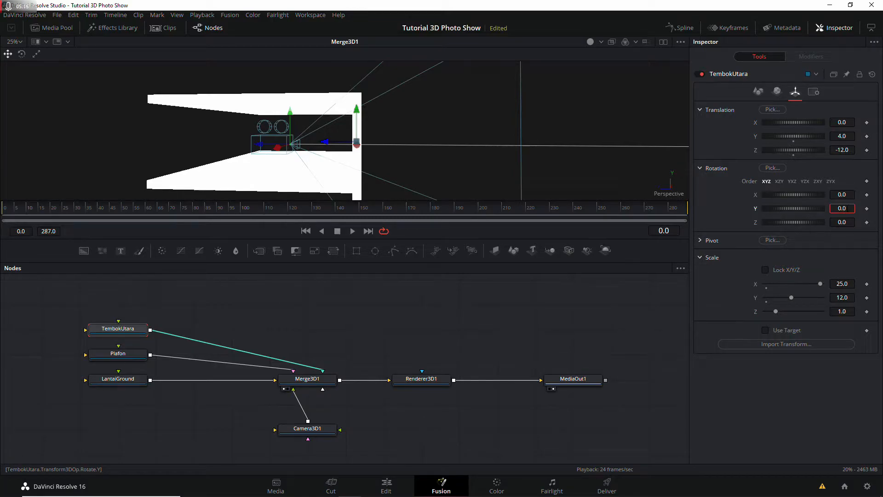
double_click(841, 137)
type("4.5")
key("Return")
left_click_drag(395, 69, 351, 158)
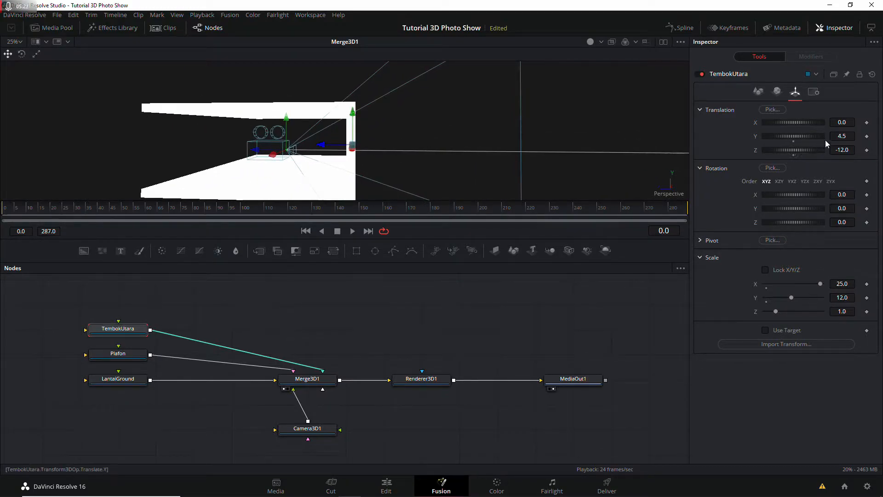
Set TembokUtara's Y scale back to 10
left_click(850, 298)
type("10")
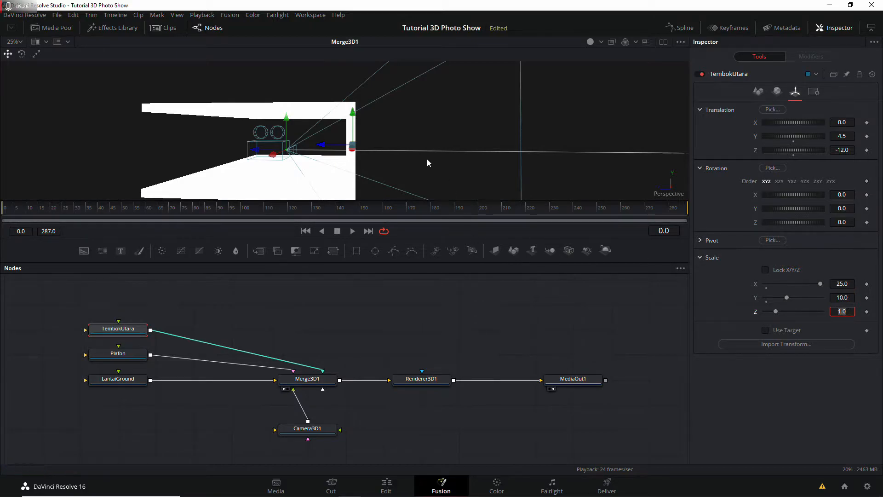
key("Return")
scroll(514, 101, "up", 5)
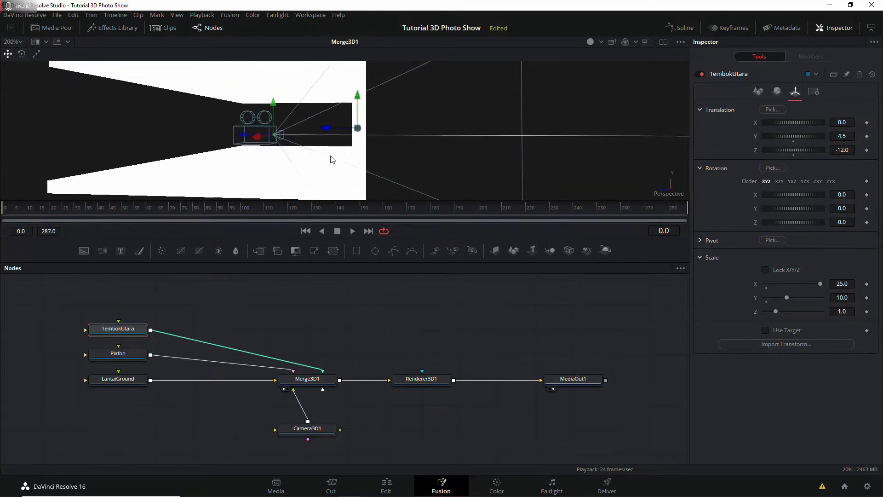
Set the TembokUtara wall's Y translation to 5 to align it with the floor and ceiling
left_click(120, 354)
left_click(134, 332)
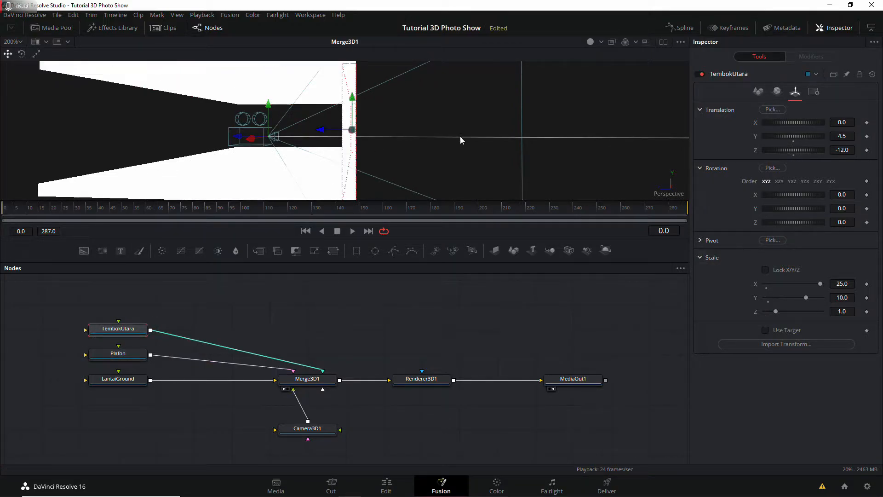
scroll(465, 112, "down", 5)
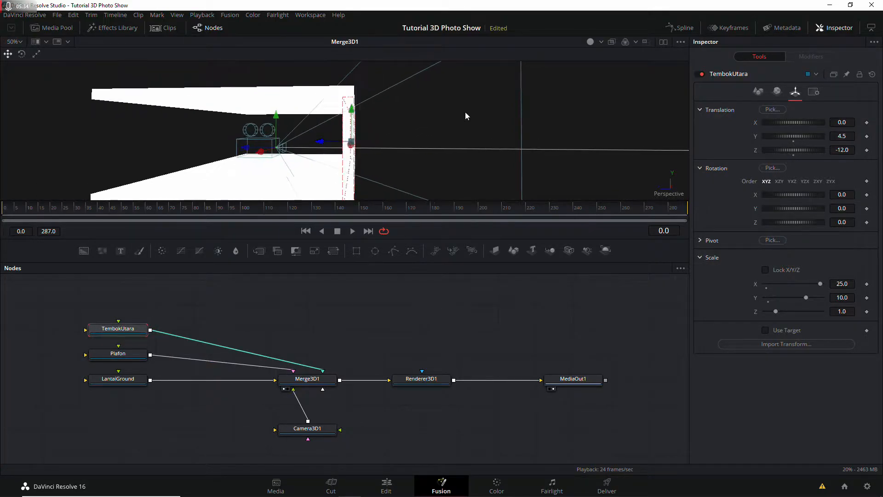
left_click_drag(393, 107, 405, 89)
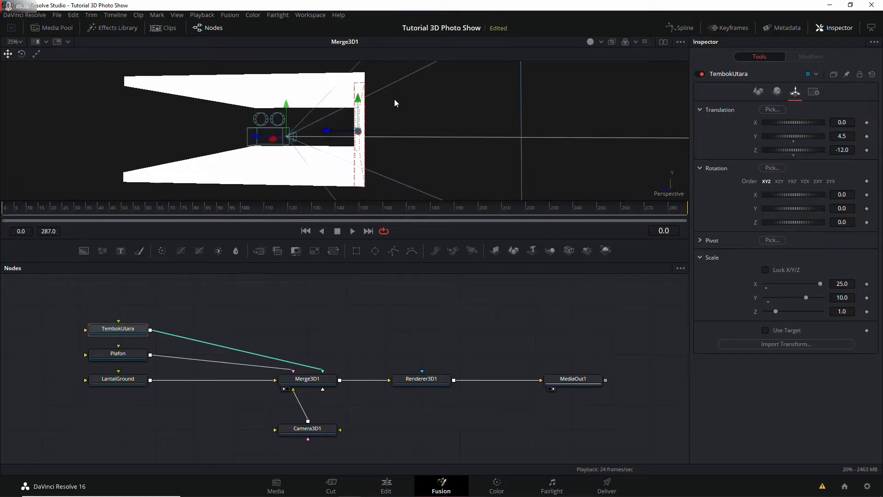
left_click(843, 136)
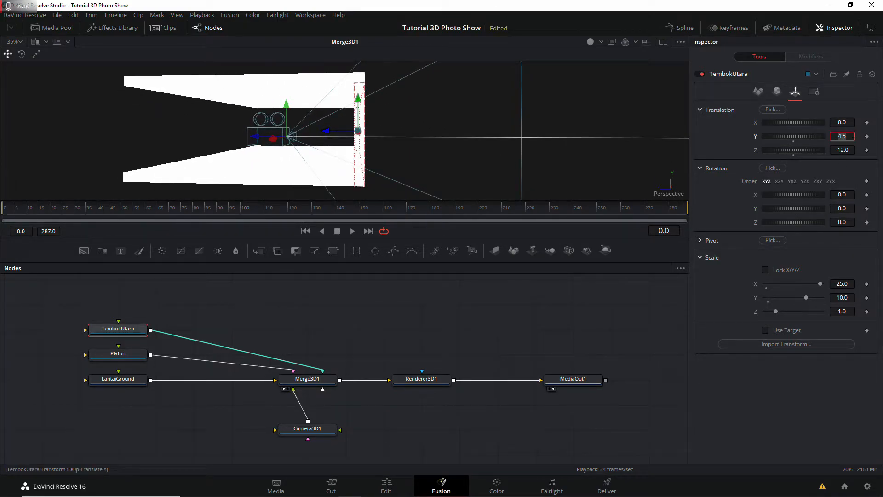
key("Tab")
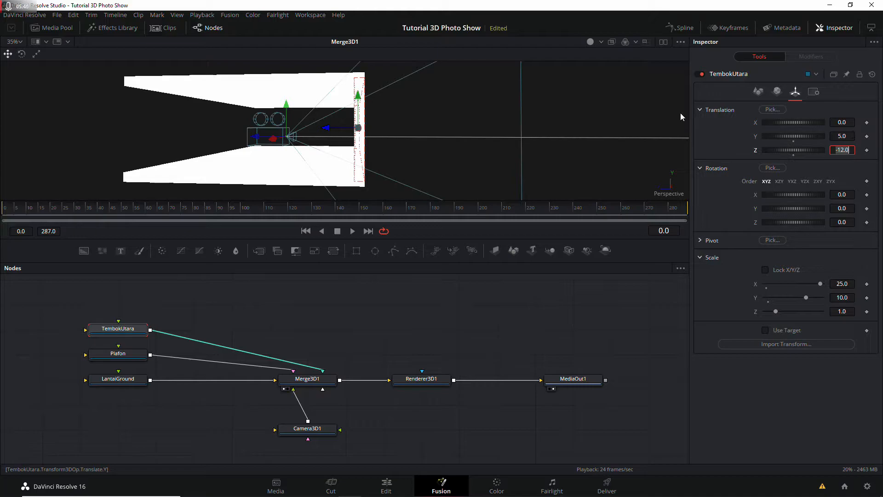
Paste a copy of the TembokUtara node above the original
left_click_drag(423, 105, 435, 111)
left_click_drag(487, 146, 585, 170)
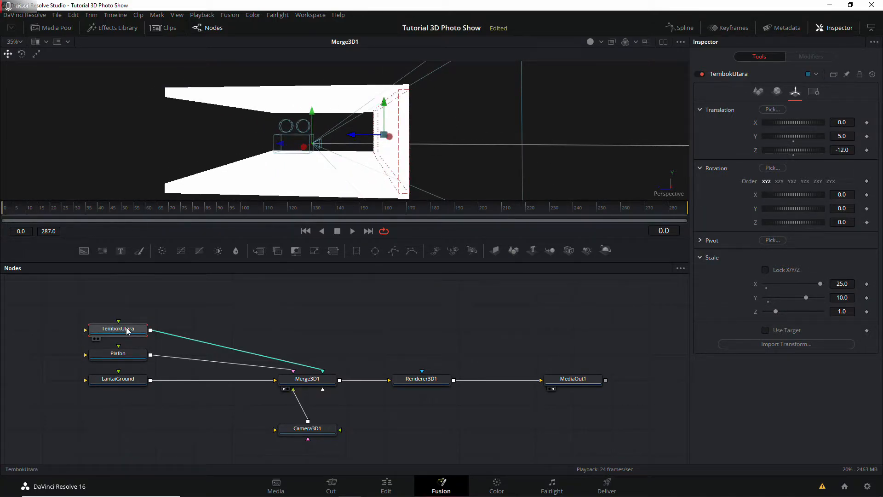
left_click(123, 304)
key("ctrl+v")
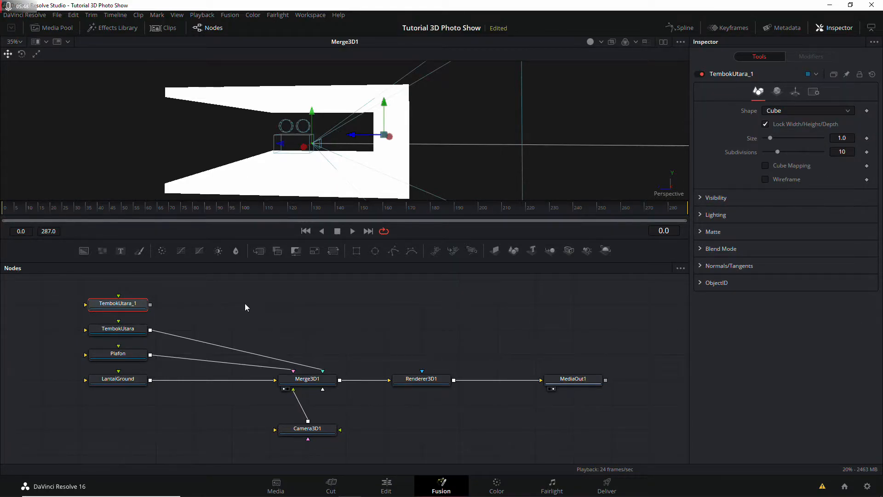
Rename the copied TembokUtara_1 node as TembokSelatan
key("F2")
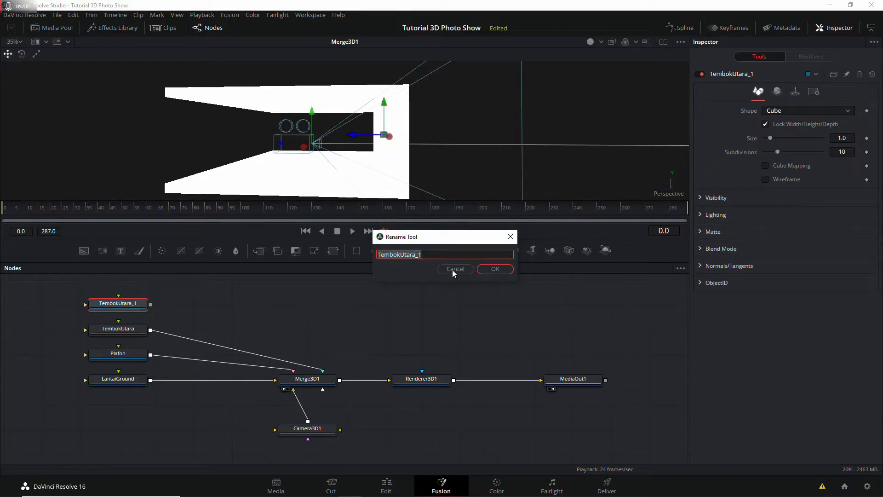
type("TembokSelatan")
key("Return")
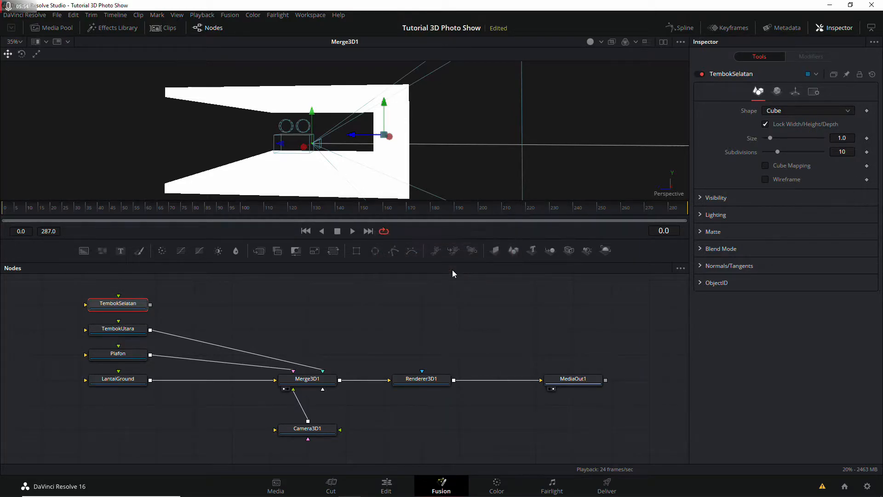
Set the TembokSelatan wall's Z translation to 12 and connect its node to Merge3D1
left_click(797, 97)
left_click(838, 150)
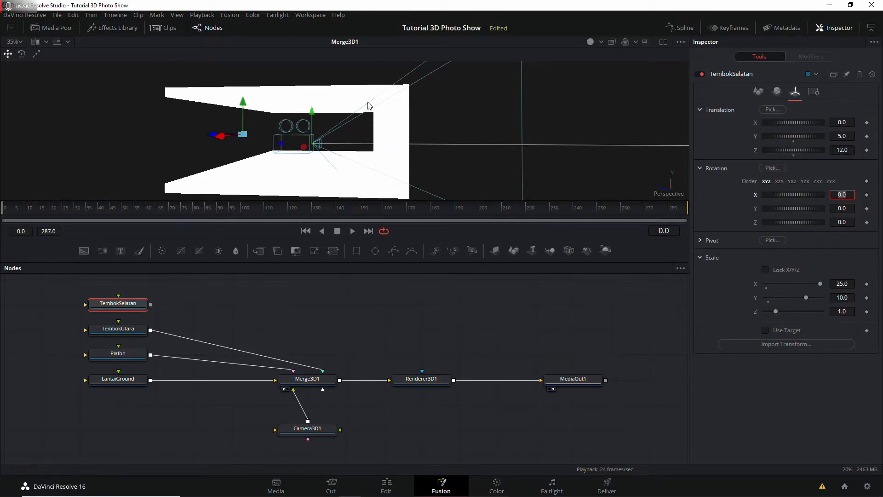
key("Return")
left_click_drag(150, 305, 307, 378)
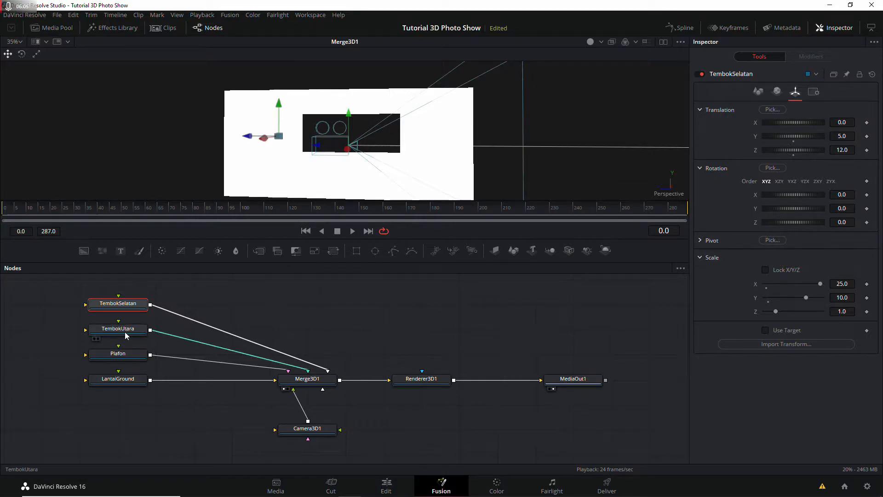
Duplicate the TembokSelatan node, name the copy TembokTimur and connect it to Merge3D1
key("ctrl+c")
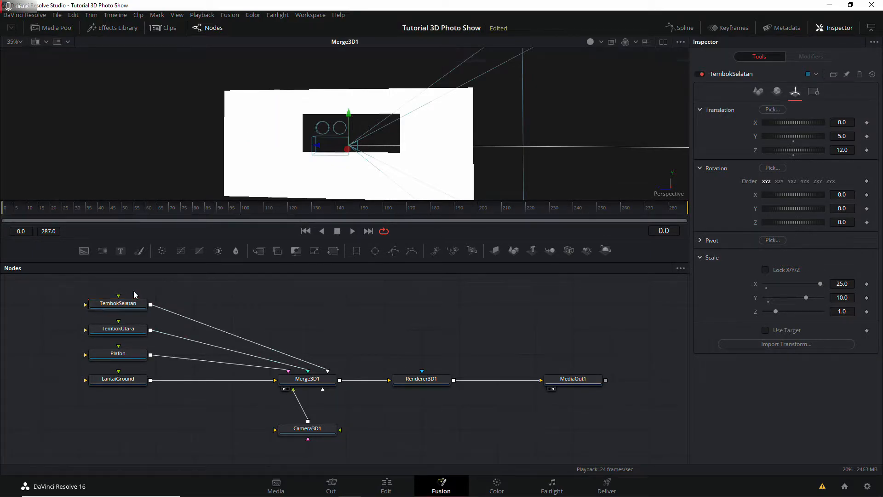
key("ctrl+v")
key("F2")
type("TembokTimur")
key("Return")
left_click_drag(151, 298, 306, 390)
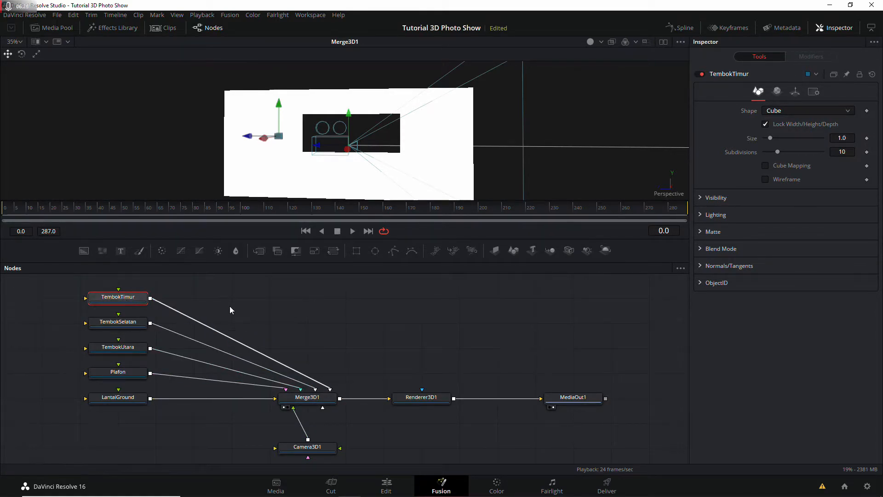
Set the TembokTimur wall's Z translation to 0
left_click(795, 91)
left_click(843, 150)
type("0")
key("Tab")
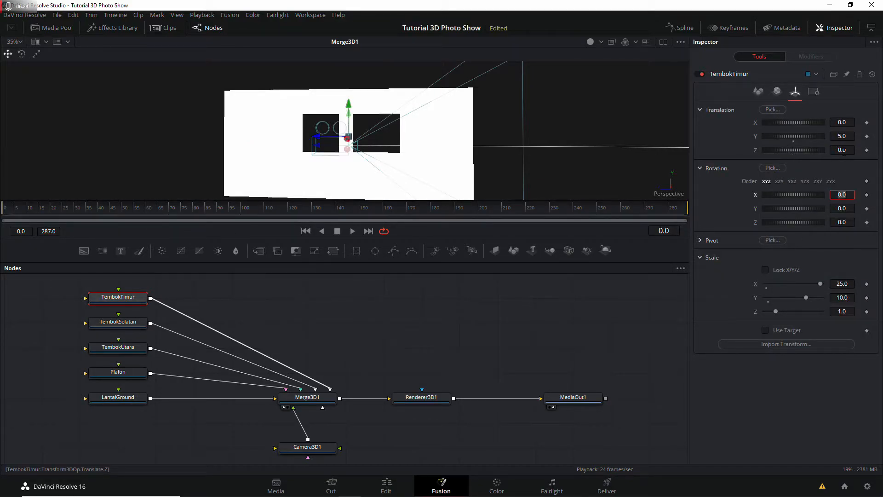
Turn the TembokTimur wall crosswise by setting its Y rotation to 90
left_click_drag(548, 147, 686, 148)
left_click(22, 54)
left_click_drag(363, 148, 268, 154)
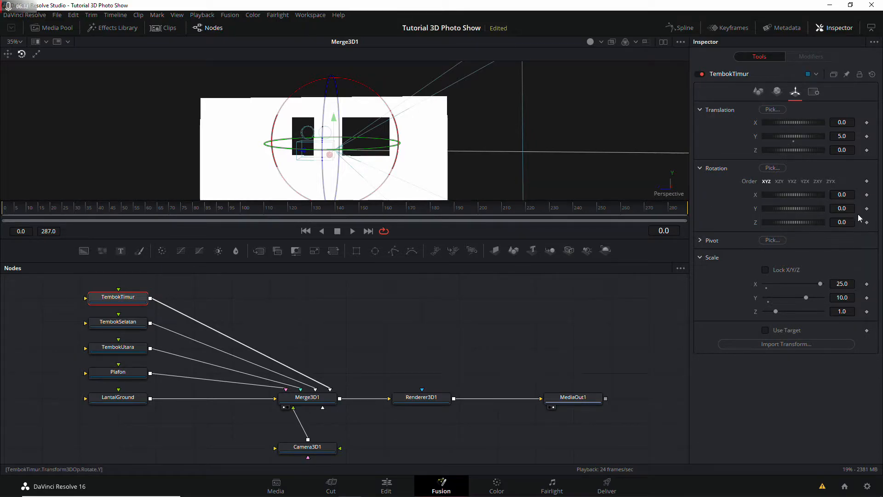
left_click(845, 208)
type("90")
key("Return")
left_click_drag(532, 141, 542, 173)
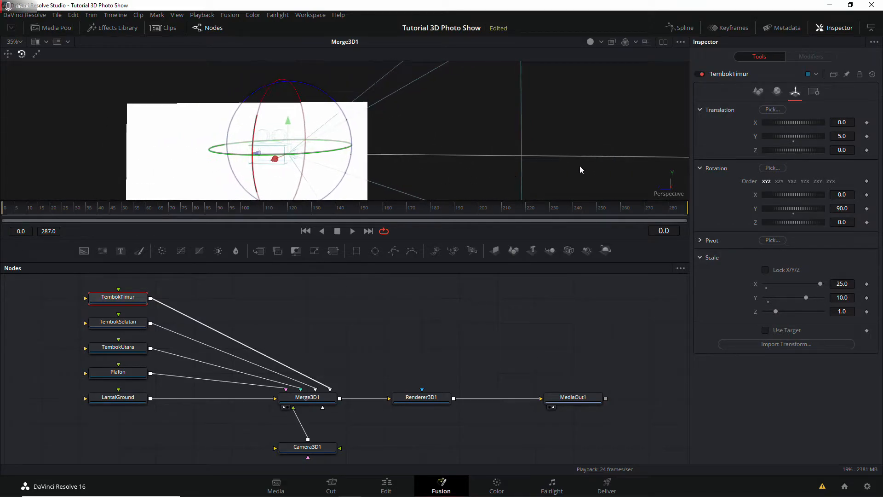
Move the TembokTimur wall to the room's side edge with an X translation of 12
left_click(841, 123)
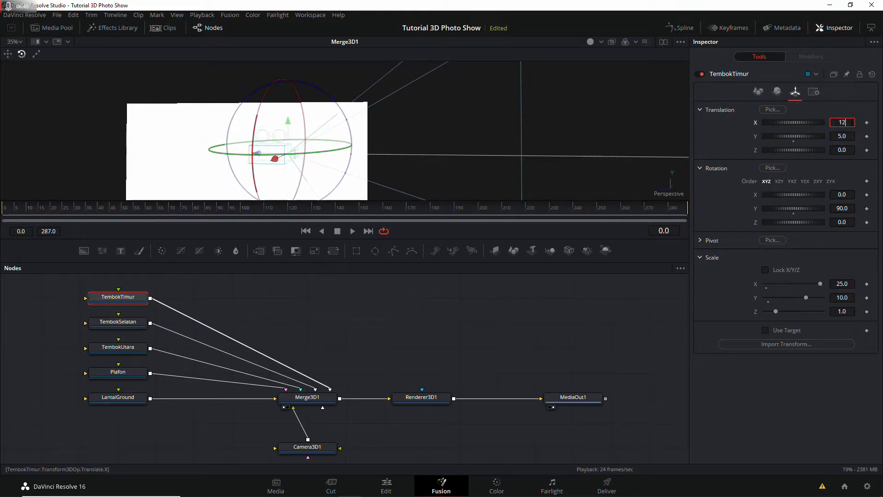
type("12")
key("Tab")
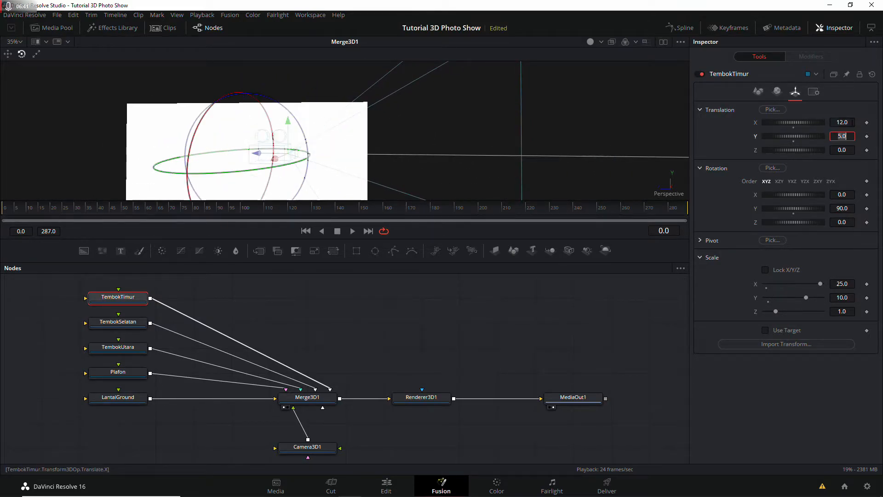
left_click(8, 55)
left_click_drag(294, 151, 367, 159)
left_click_drag(338, 156, 226, 138)
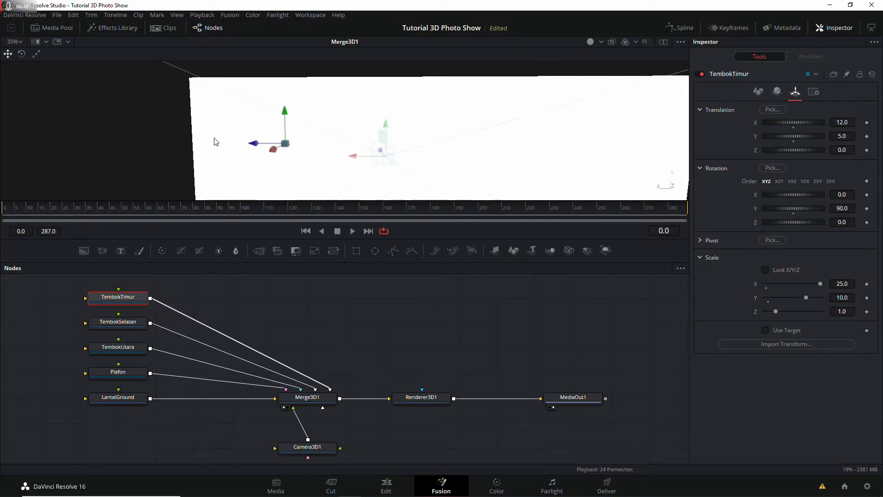
left_click_drag(441, 148, 230, 124)
scroll(457, 143, "down", 3)
scroll(258, 321, "up", 3)
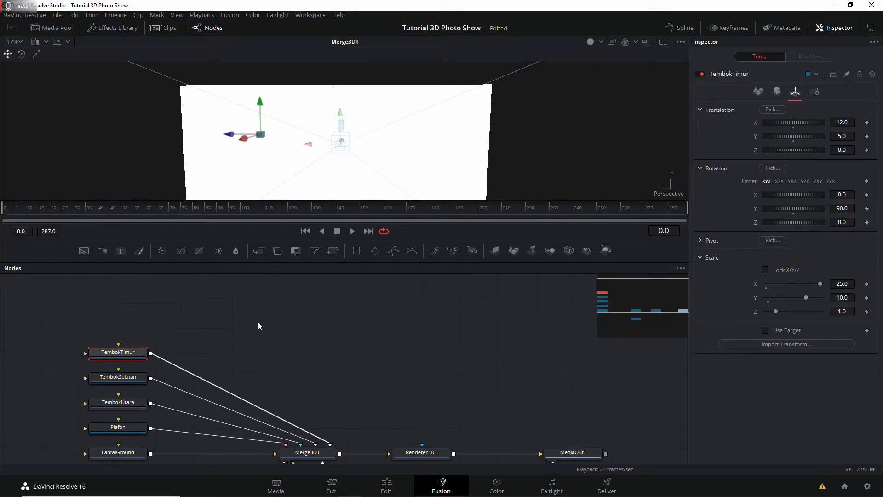
Duplicate the TembokTimur node, connect the copy to Merge3D1 and rename it TembokBarat
left_click(125, 354)
key("ctrl+c")
key("ctrl+v")
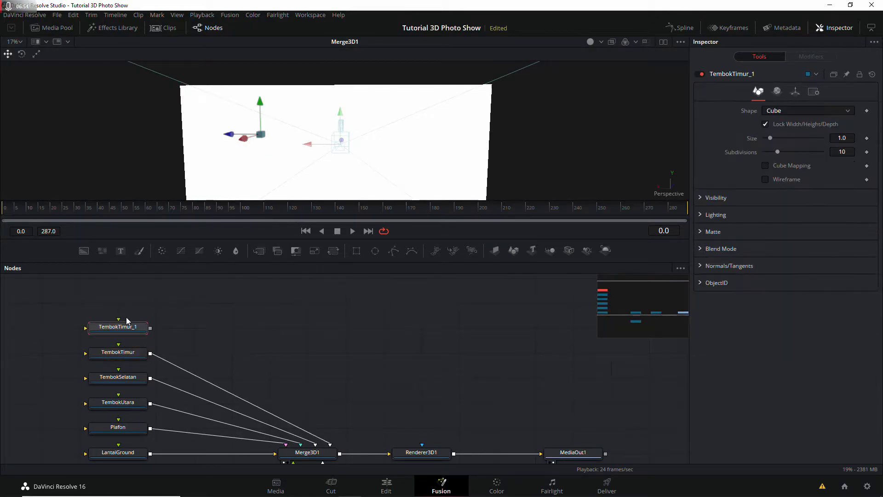
scroll(153, 332, "down", 2)
left_click_drag(150, 300, 307, 424)
key("F2")
type("T")
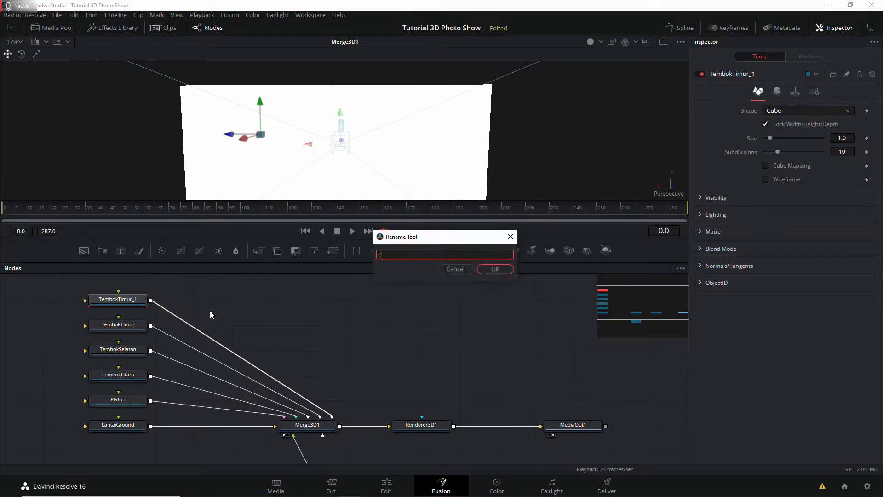
type("embokBarat")
key("Return")
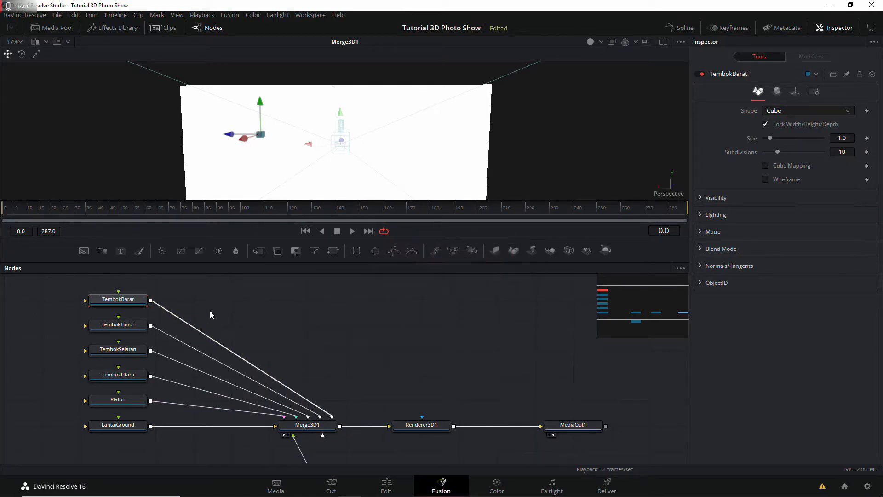
Move the TembokBarat wall to the opposite side of the room with an X translation of -12
left_click(796, 94)
left_click_drag(274, 143, 415, 156)
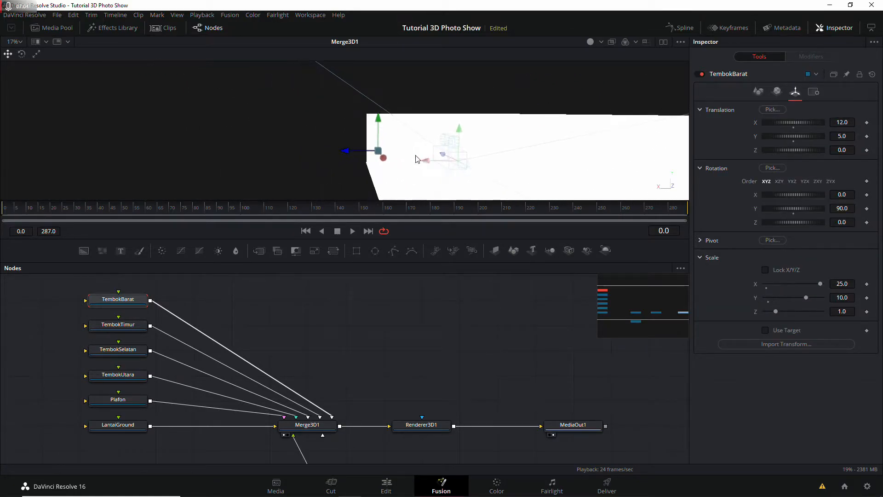
left_click(132, 326)
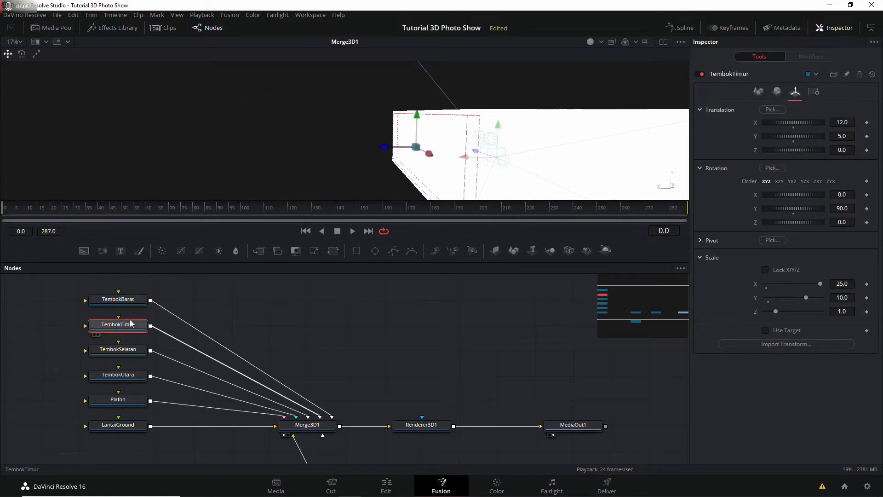
left_click(118, 299)
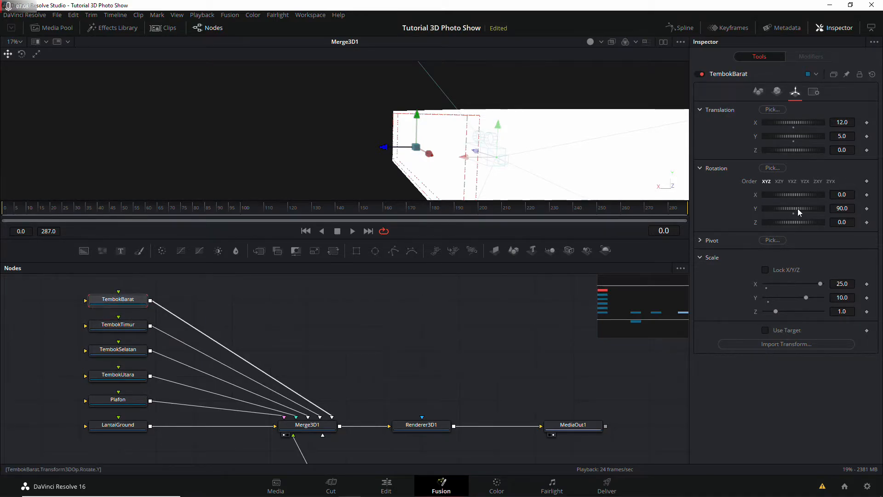
left_click(841, 122)
type("-12")
key("Return")
left_click_drag(406, 155, 593, 158)
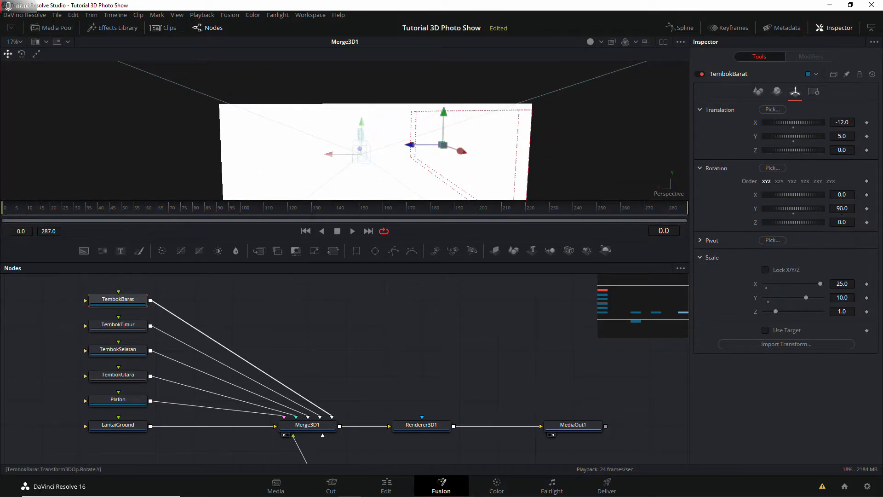
Try a Y rotation of 0 on the TembokBarat wall, then set it back to 90
left_click(846, 207)
type("0")
key("Tab")
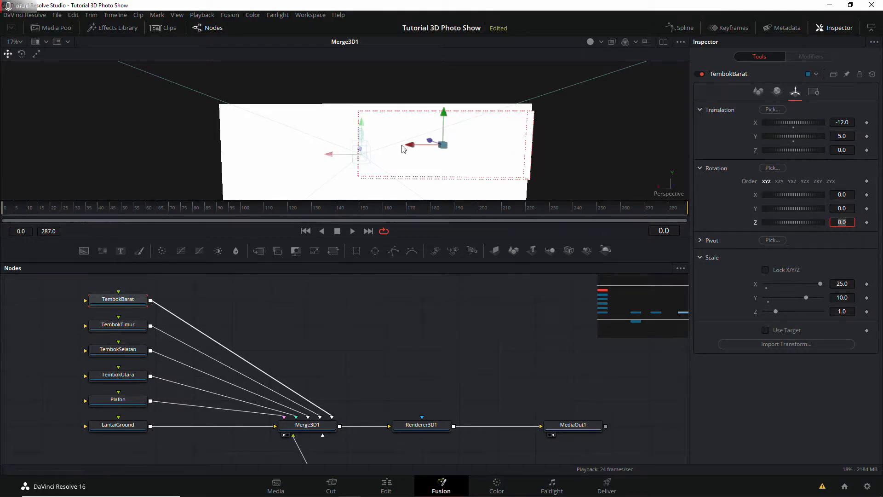
left_click(845, 209)
type("90")
key("Tab")
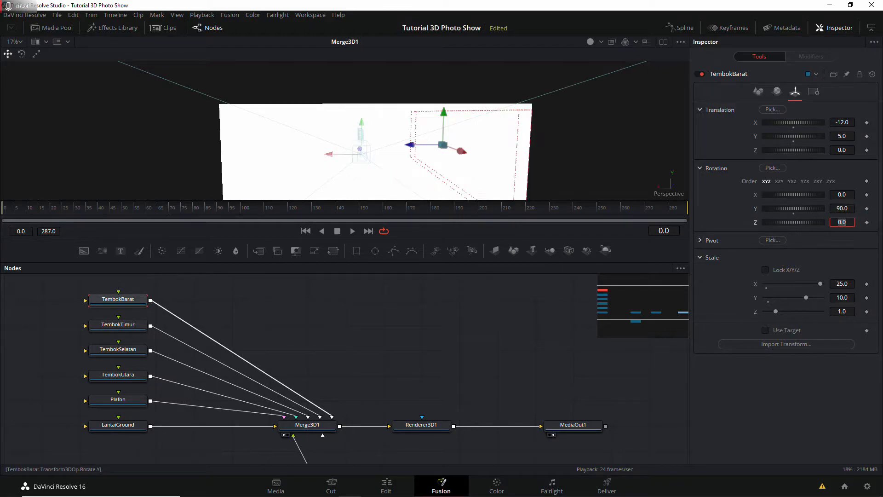
left_click_drag(475, 155, 311, 150)
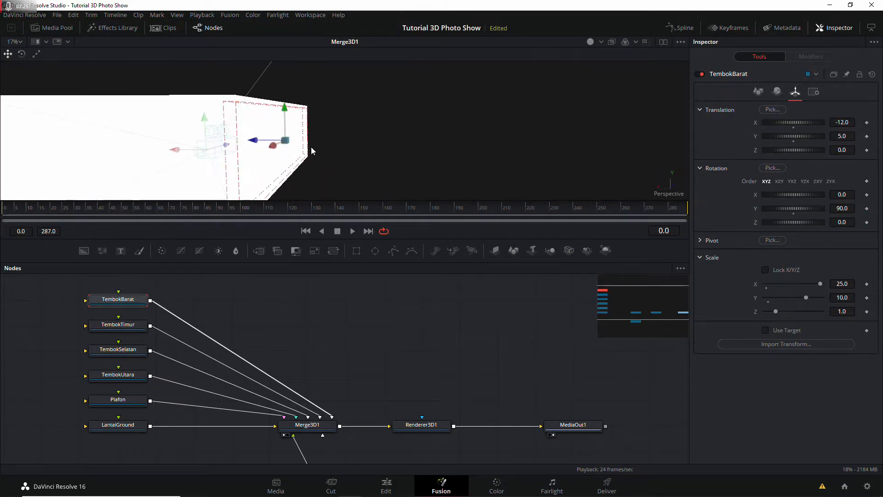
Show the MediaOut1 viewer beside the 3D scene and enable Lighting and Shadows on Renderer3D1
left_click_drag(248, 304, 419, 304)
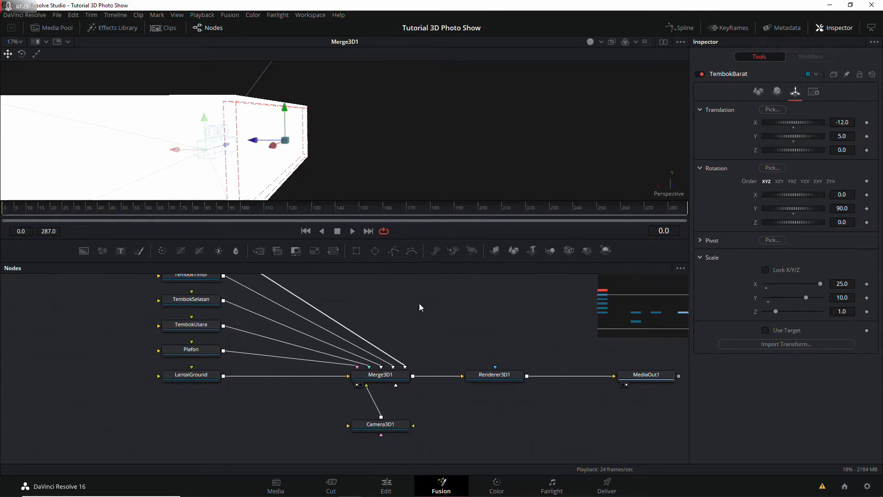
left_click(666, 43)
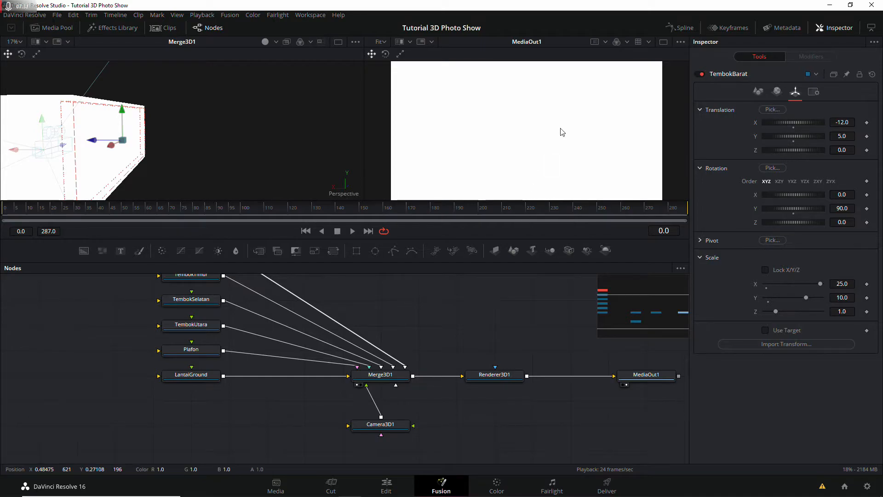
left_click(504, 379)
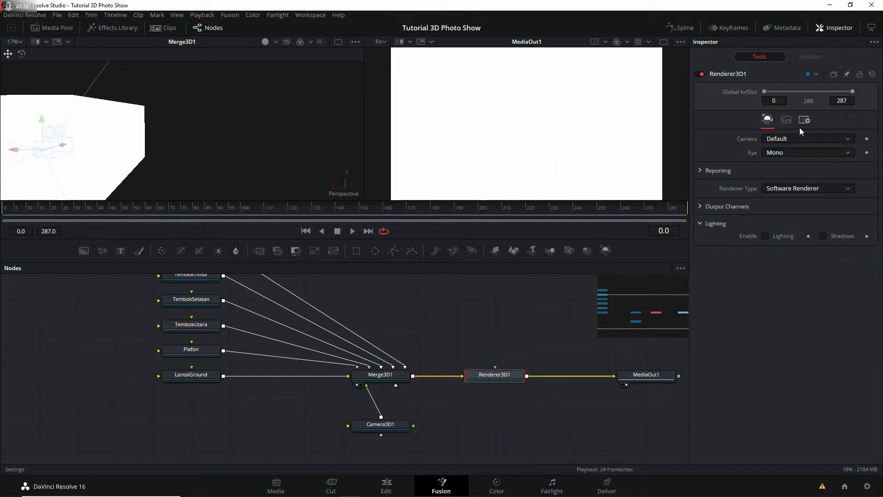
left_click(766, 237)
left_click(822, 237)
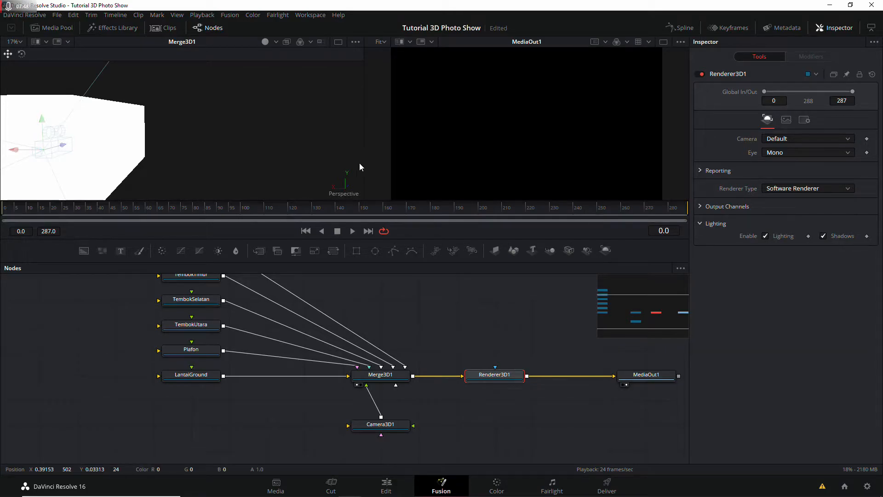
Return to a single viewer of the Merge3D1 scene and make the viewer area taller
scroll(267, 133, "down", 5)
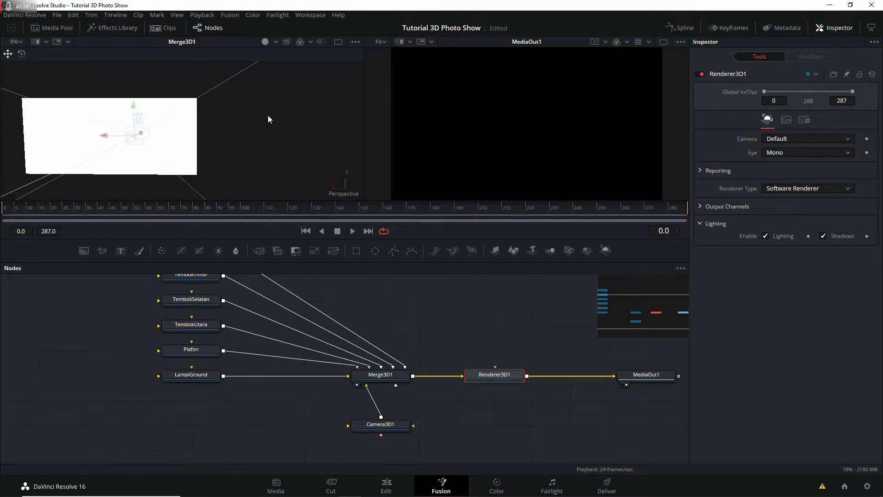
left_click_drag(238, 123, 323, 136)
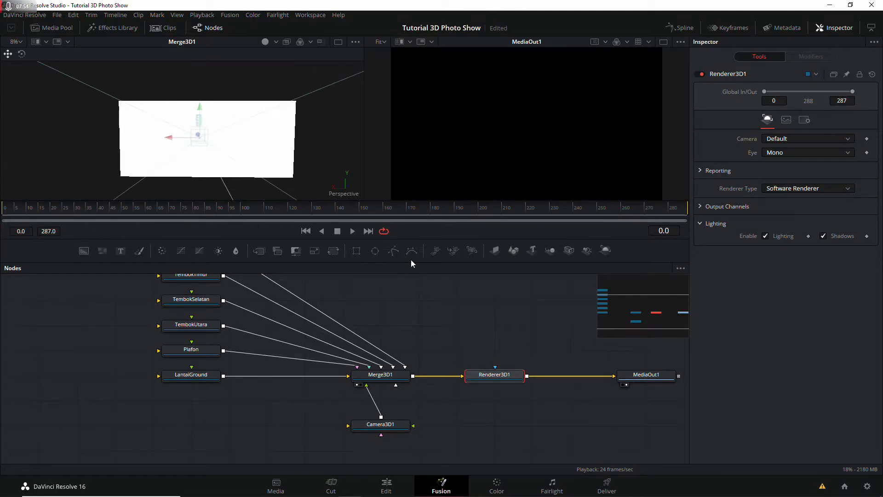
scroll(391, 295, "up", 1)
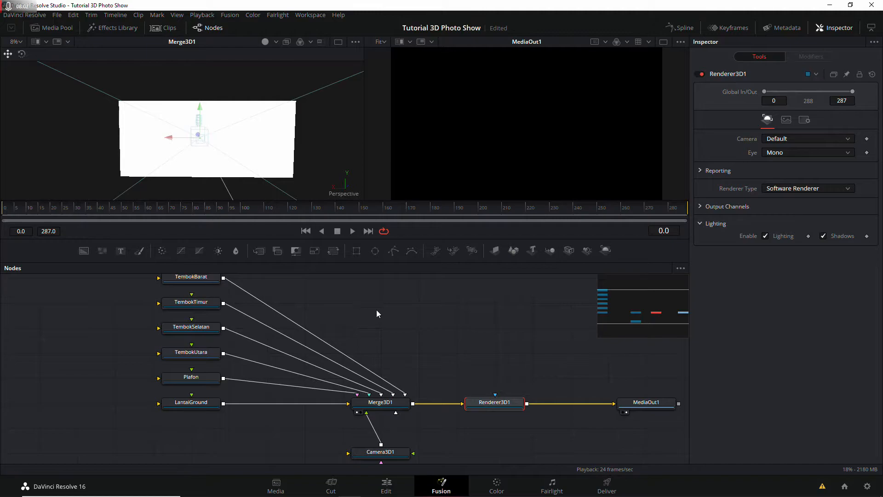
left_click(339, 43)
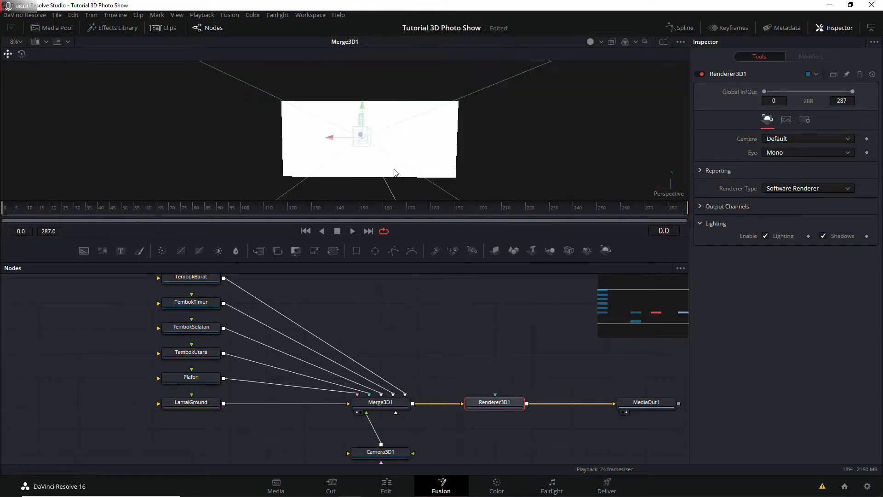
left_click_drag(389, 201, 389, 233)
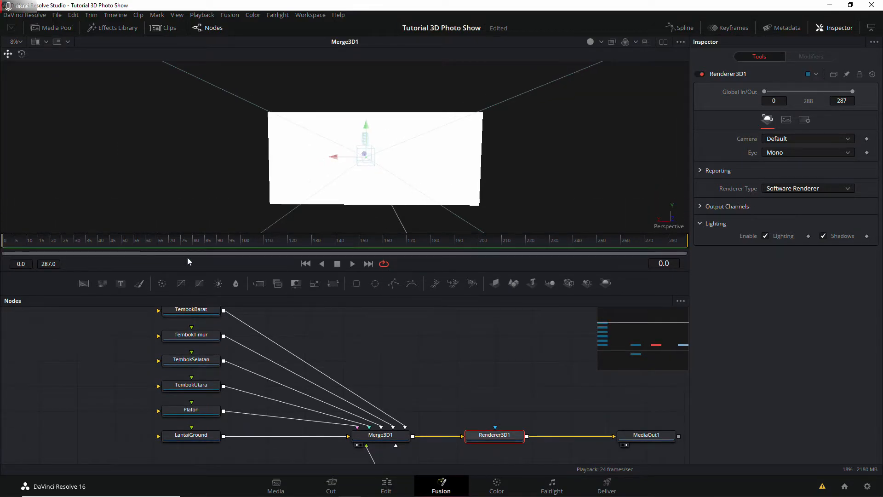
Add two spotlight nodes to the composition and connect both to Merge3D1
left_click_drag(587, 283, 490, 350)
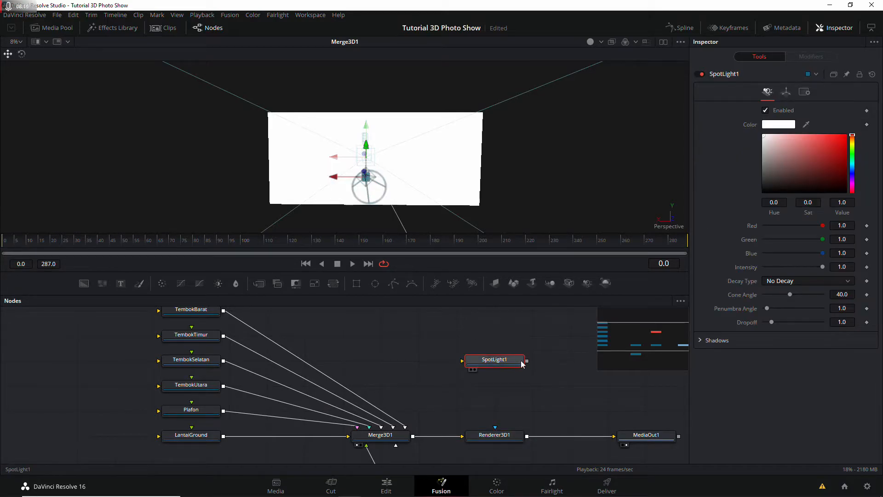
left_click_drag(585, 288, 384, 435)
left_click_drag(565, 385, 394, 437)
Set SpotLight1's X rotation to -90 so the light points straight down
left_click(489, 361)
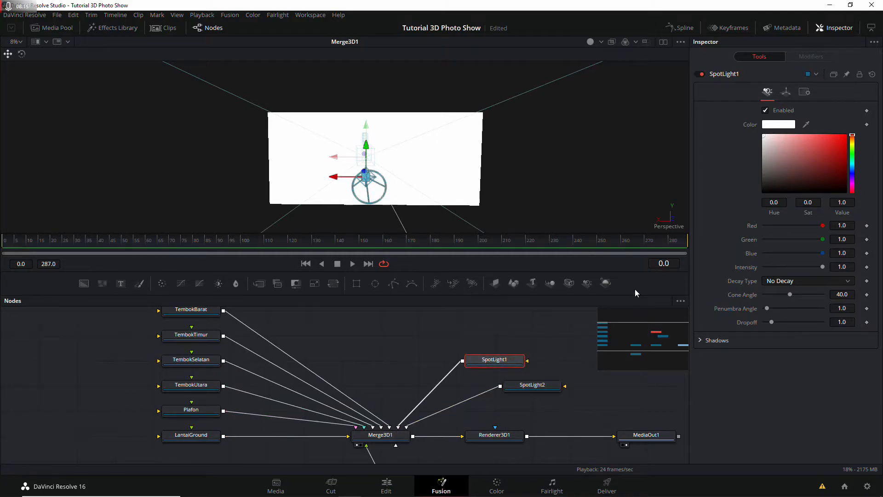
left_click(787, 90)
left_click_drag(443, 146, 556, 138)
left_click(22, 55)
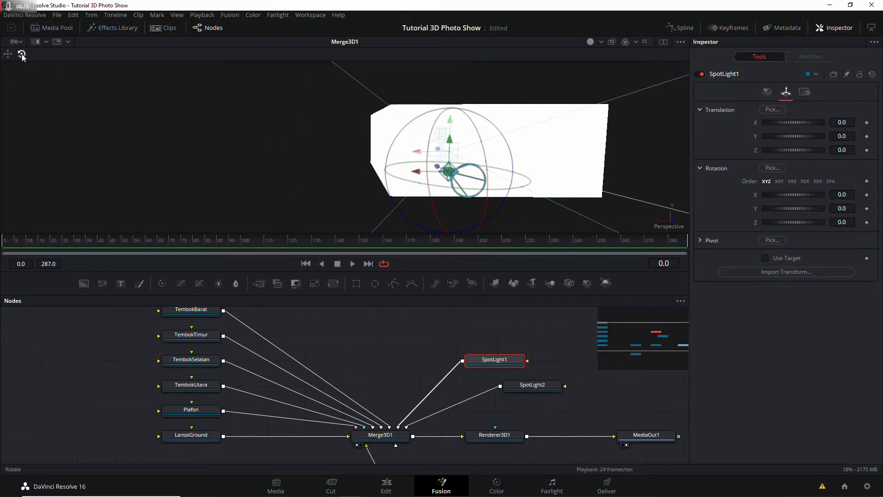
left_click(842, 194)
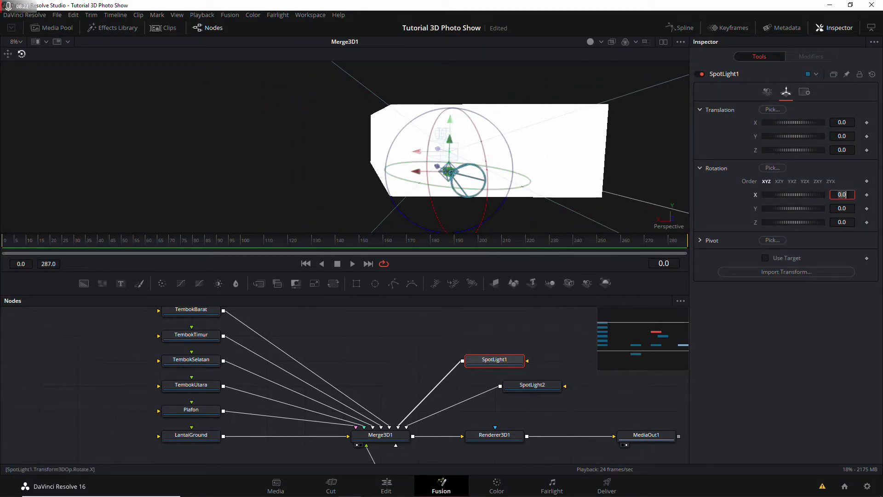
type("-90")
key("Tab")
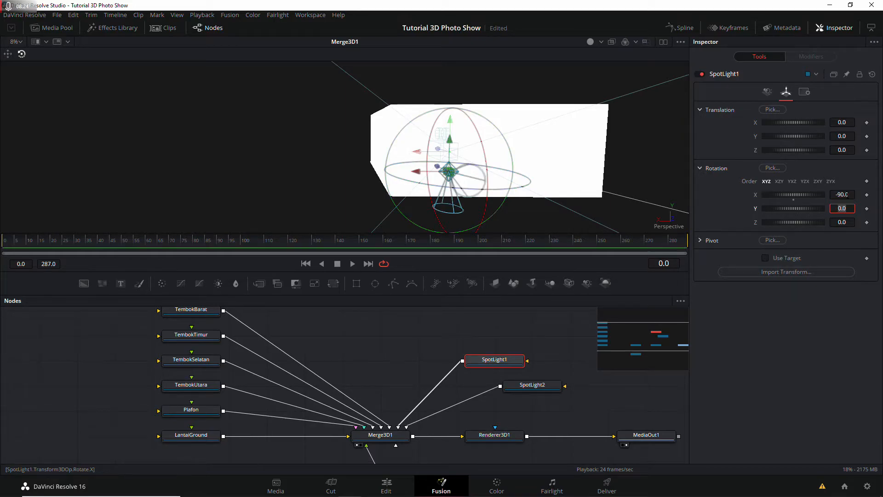
Raise SpotLight1 above the room by setting its Y translation to 25
left_click(841, 136)
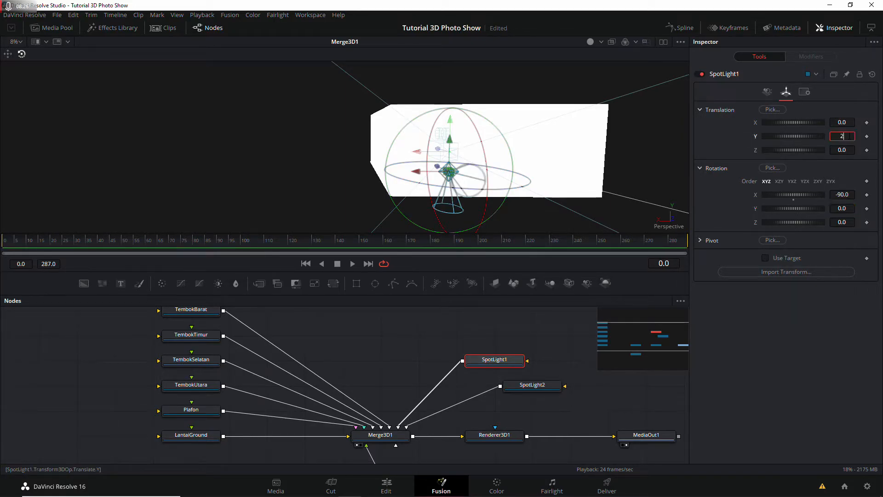
key("Tab")
left_click_drag(518, 82, 321, 106)
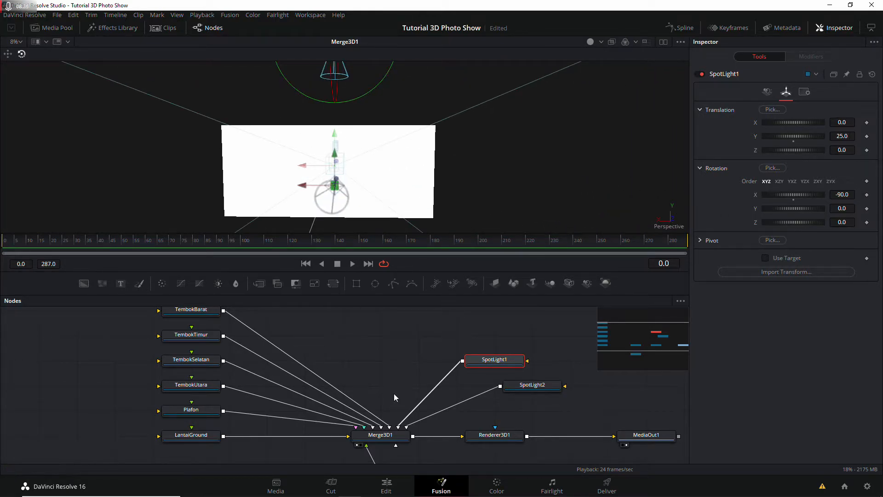
Open SpotLight2's transform settings, comparing them with those of SpotLight1
left_click(531, 390)
left_click(786, 92)
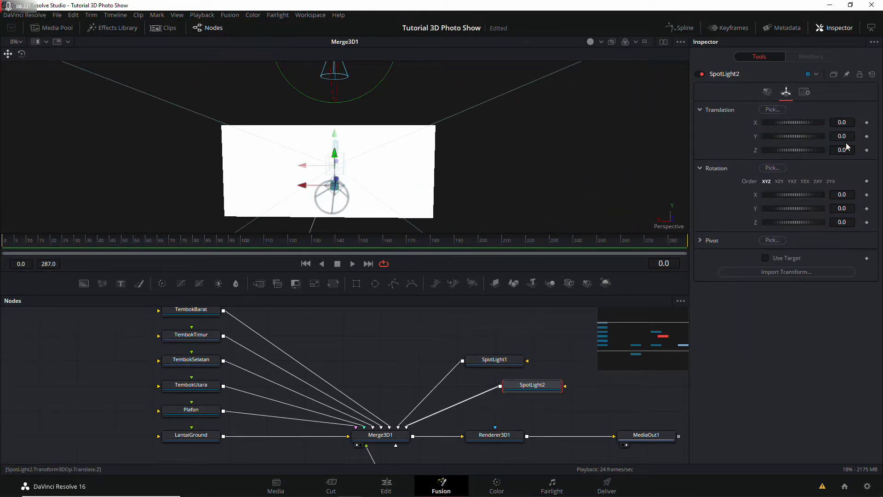
left_click(494, 363)
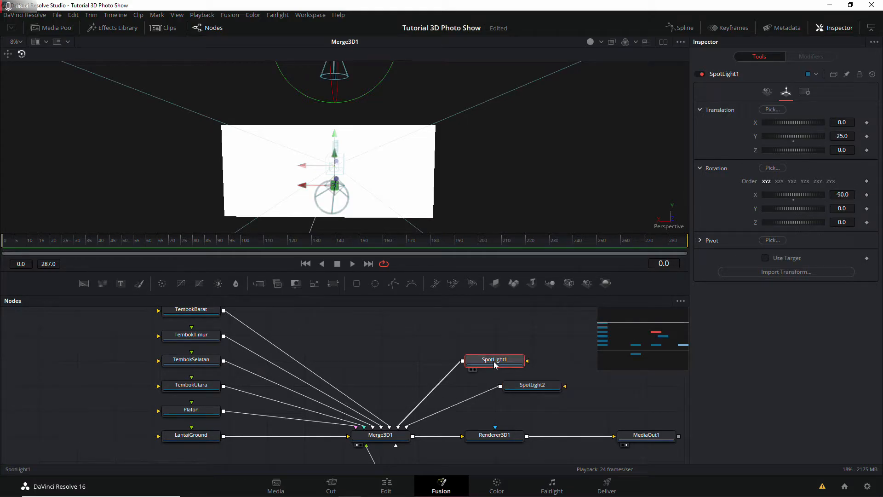
left_click(532, 385)
Try an X rotation of 90 on SpotLight2, then undo it
left_click(844, 194)
left_click(844, 209)
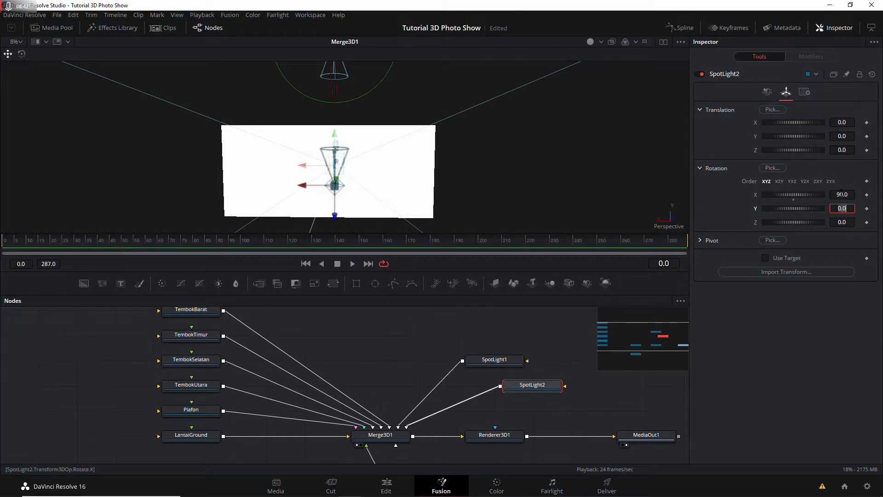
left_click(724, 206)
key("ctrl+z")
Set SpotLight2's X rotation to 90 so the light points straight up
left_click_drag(366, 179, 545, 141)
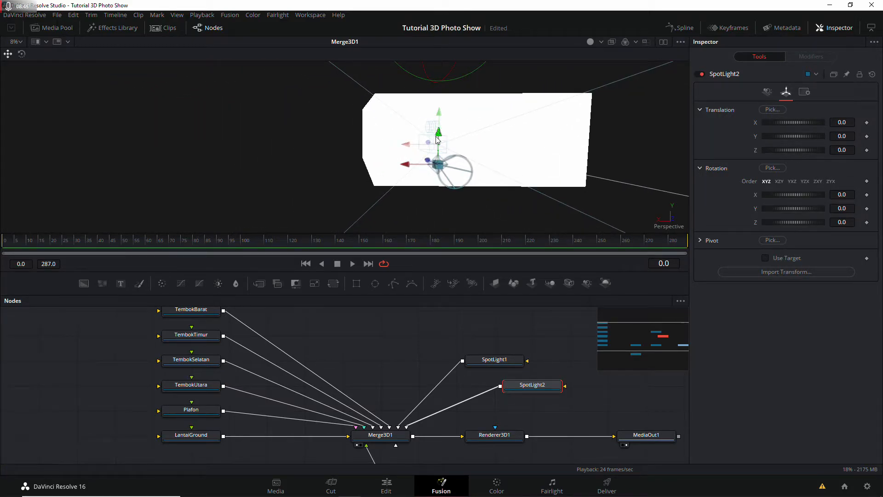
left_click(841, 194)
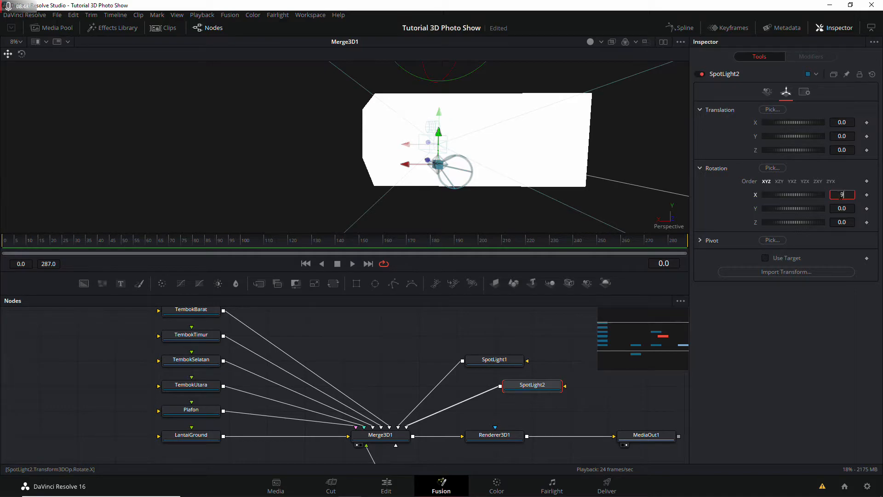
type("90")
key("Tab")
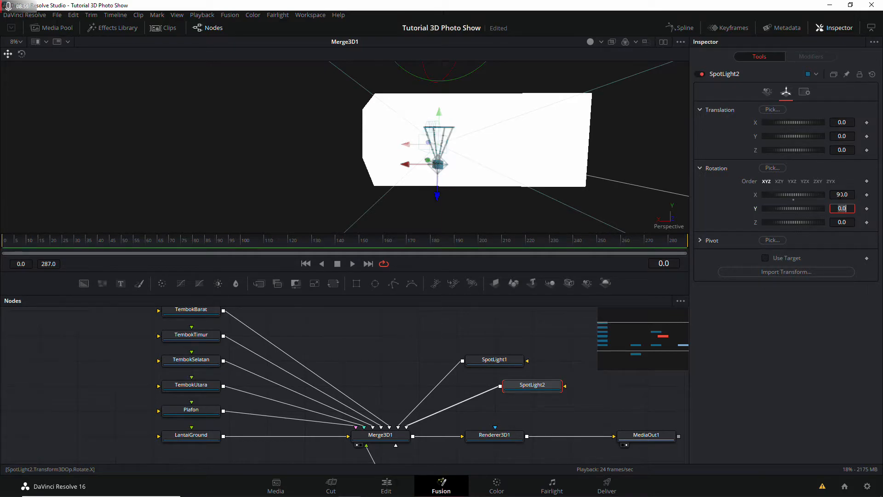
left_click_drag(512, 153, 456, 152)
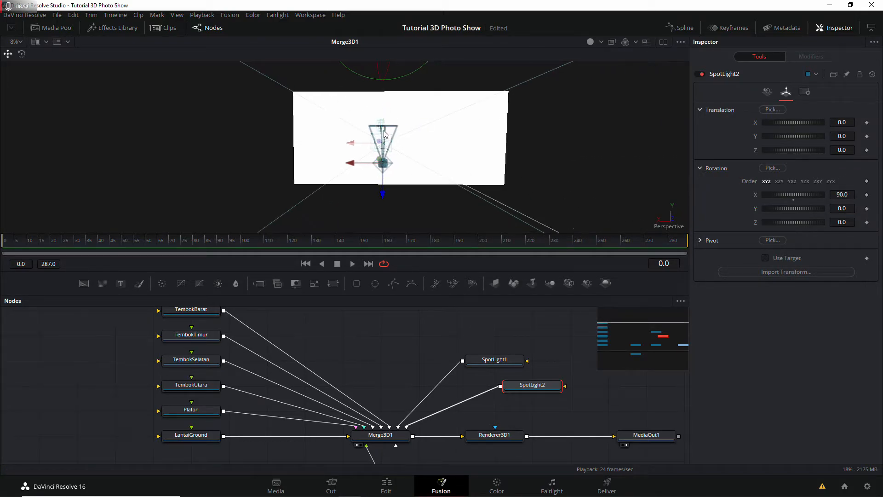
Lower SpotLight2 below the room by setting its Y translation to -25
left_click(842, 136)
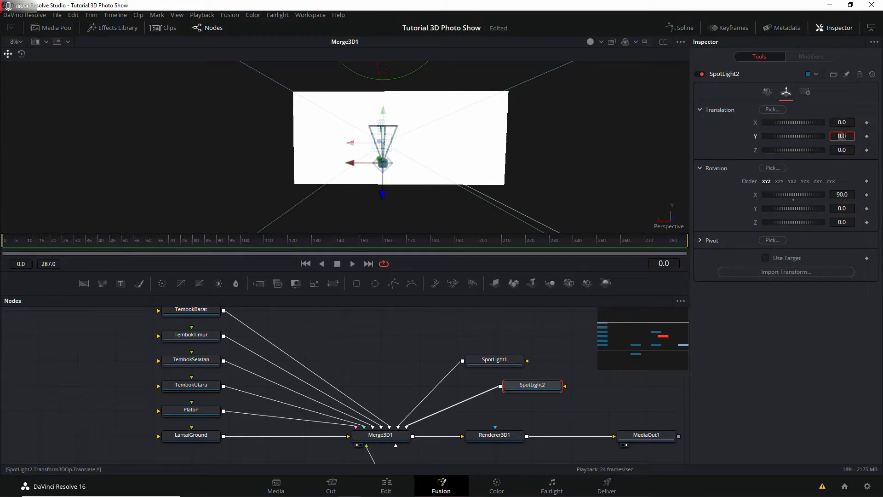
type("-25")
key("Return")
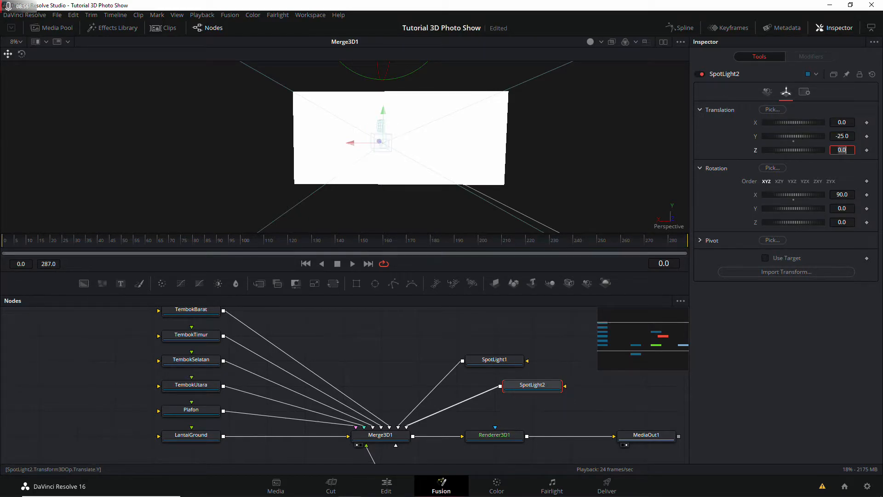
scroll(396, 168, "down", 3)
mouse_move(396, 169)
left_mouse_down()
mouse_move(443, 142)
mouse_move(401, 176)
left_mouse_up()
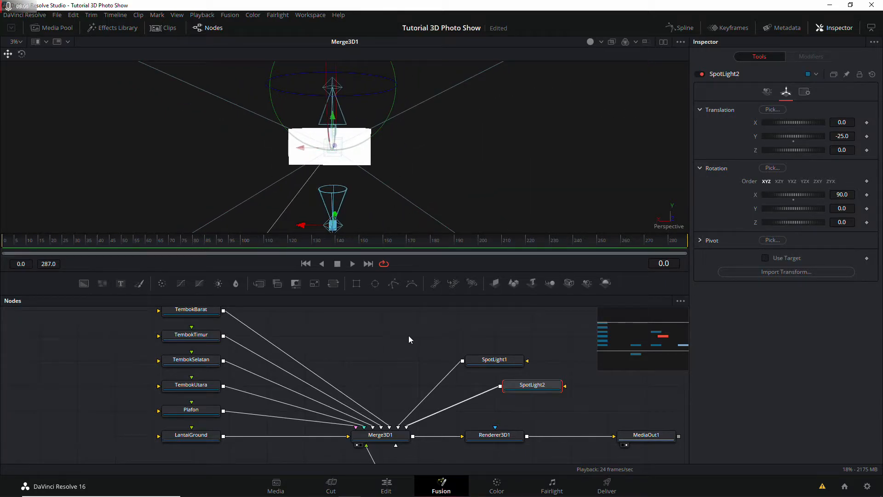
Show the MediaOut1 viewer beside the 3D scene and set Camera3D1's angle of view to 90
left_click(662, 42)
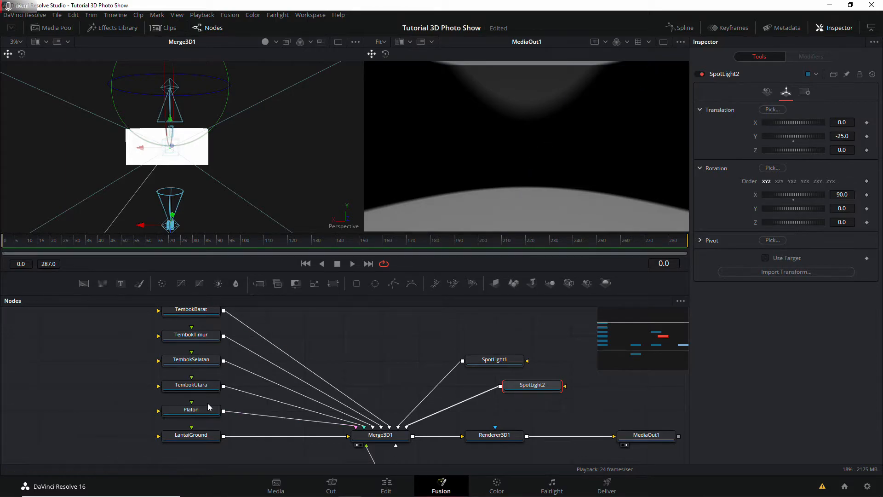
scroll(414, 423, "down", 2)
left_click(392, 434)
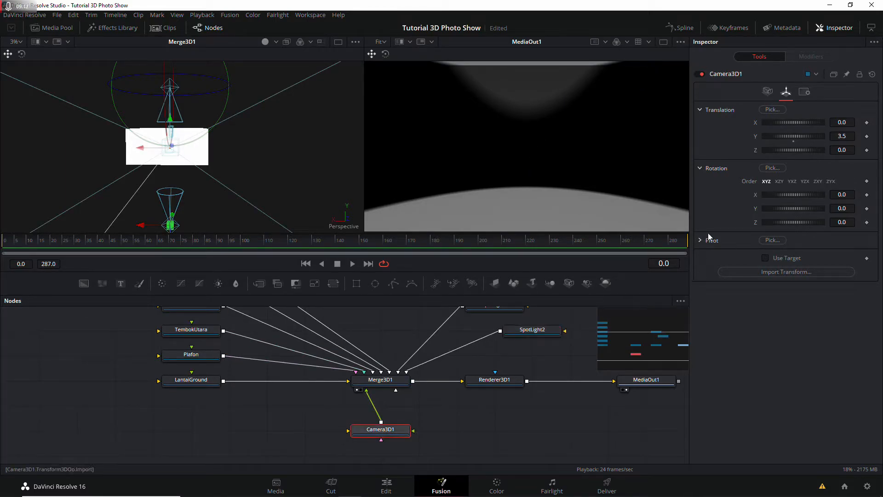
left_click(767, 92)
left_click(838, 184)
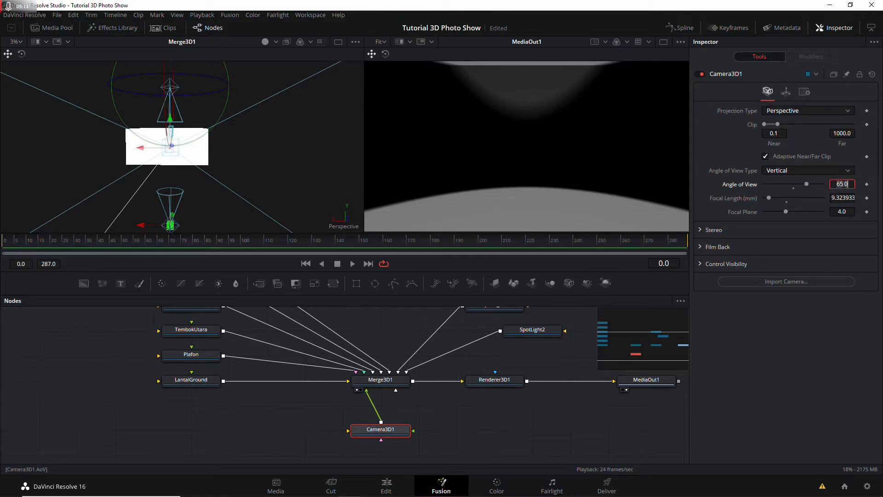
type("90")
key("Tab")
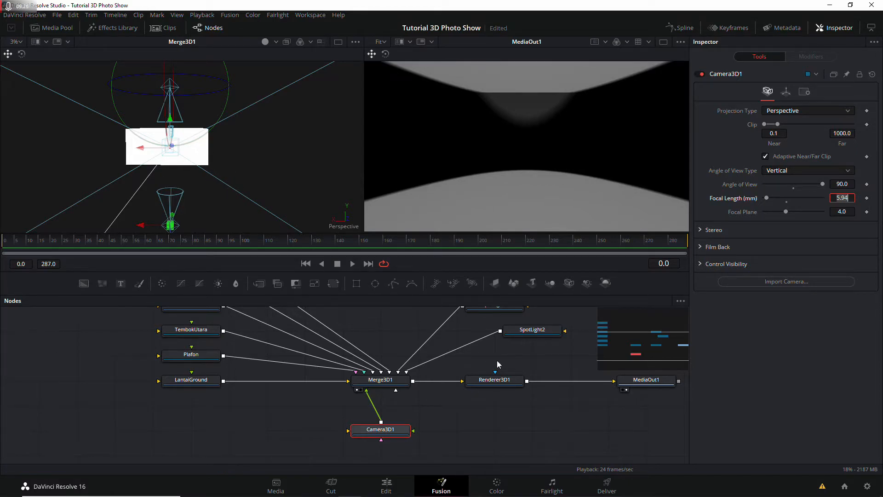
Widen SpotLight1's beam with a cone angle of 90 and a penumbra angle of 20
scroll(499, 368, "up", 2)
left_click(494, 332)
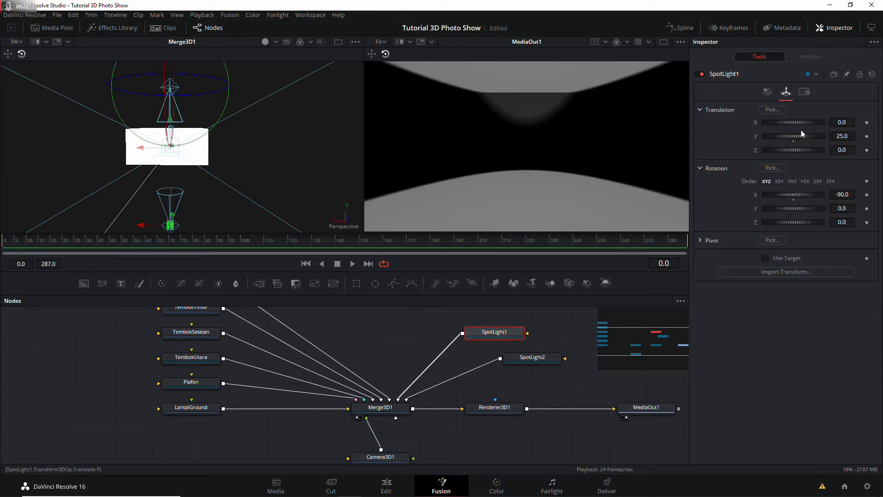
left_click_drag(790, 137, 826, 139)
key("ctrl+z")
left_click(767, 93)
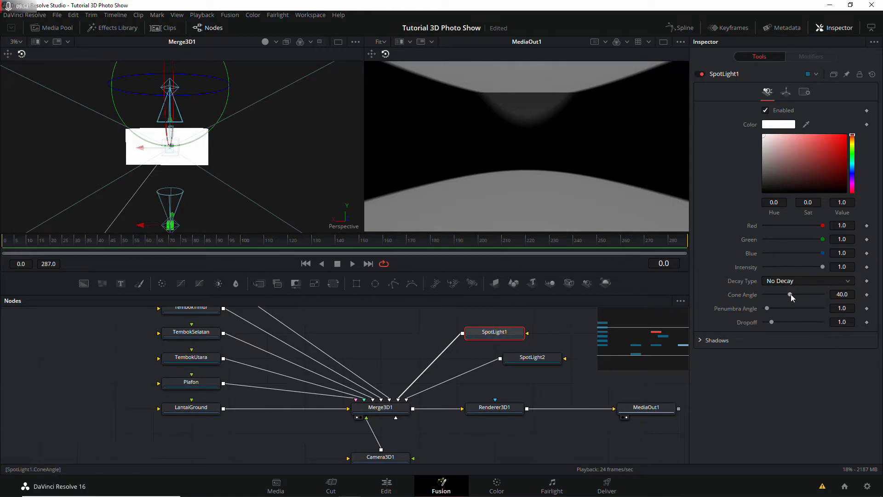
left_click_drag(790, 294, 823, 294)
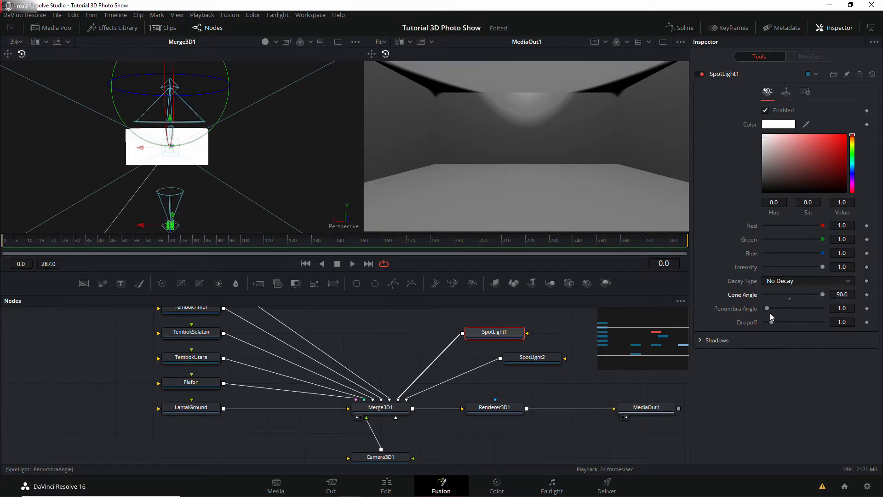
left_click_drag(768, 308, 774, 308)
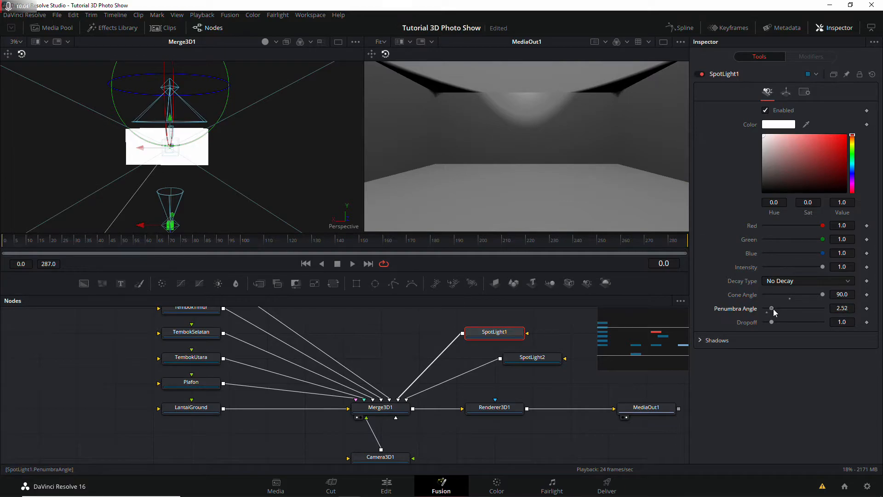
left_click_drag(775, 311, 826, 314)
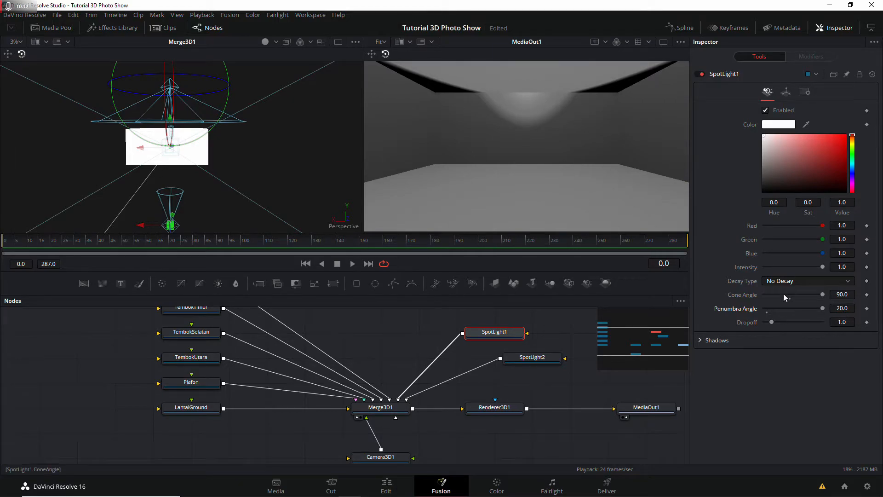
Give SpotLight2 a cone angle of 90 and a penumbra angle of 20
left_click(532, 358)
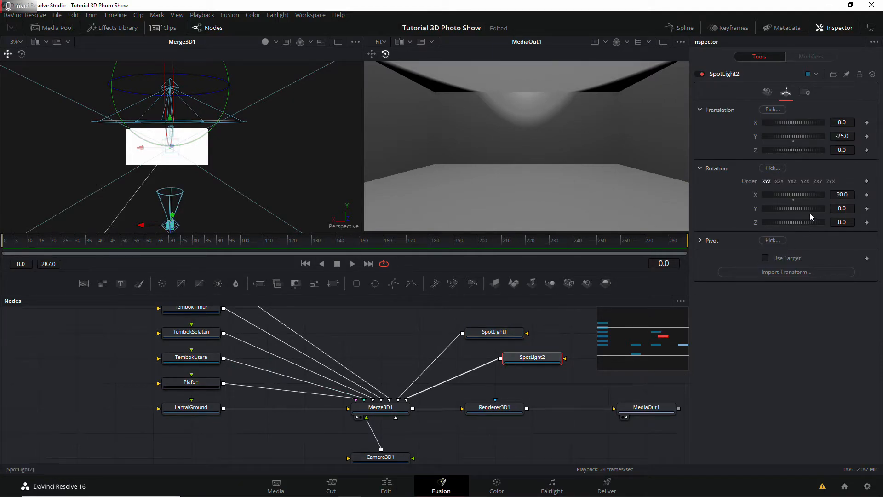
left_click(767, 91)
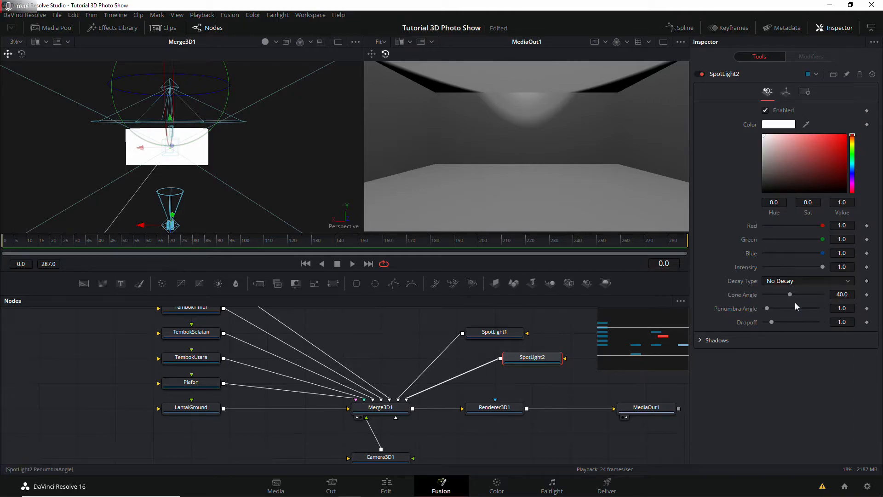
left_click_drag(793, 296, 822, 295)
left_click_drag(766, 308, 868, 310)
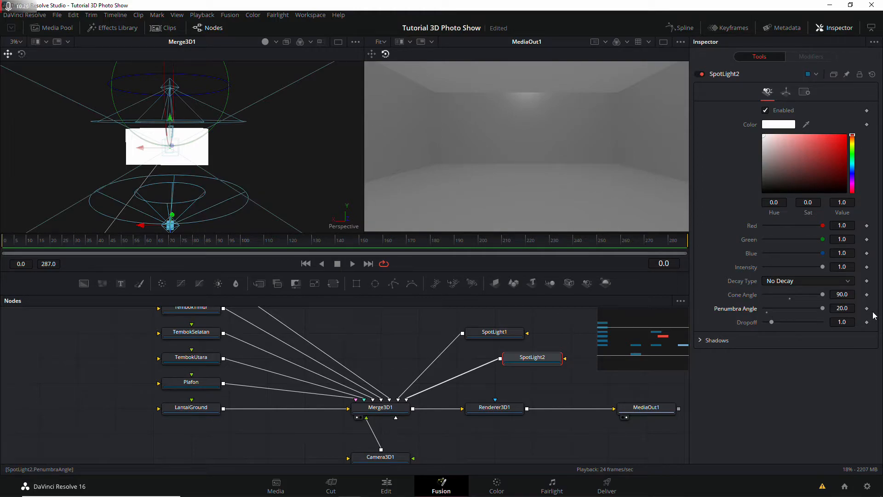
Move SpotLight1 farther above the room by setting its Y translation to 30
left_click_drag(277, 143, 252, 218)
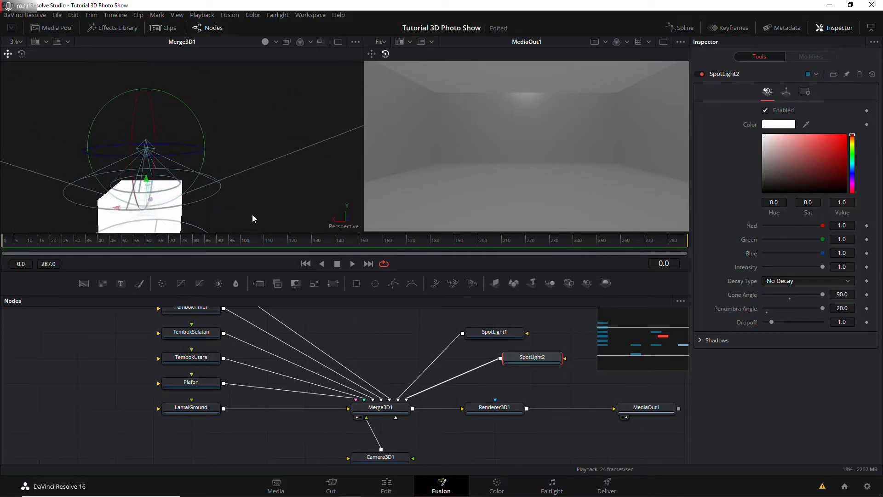
left_click_drag(169, 148, 177, 122)
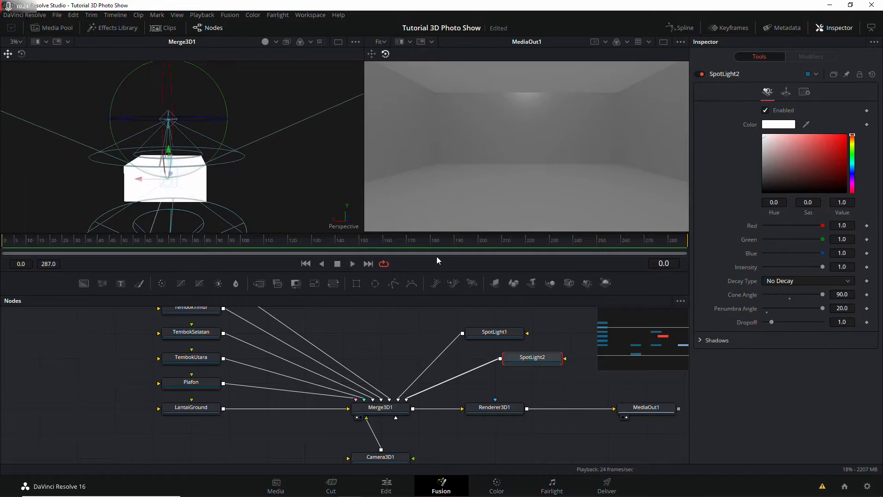
left_click(503, 335)
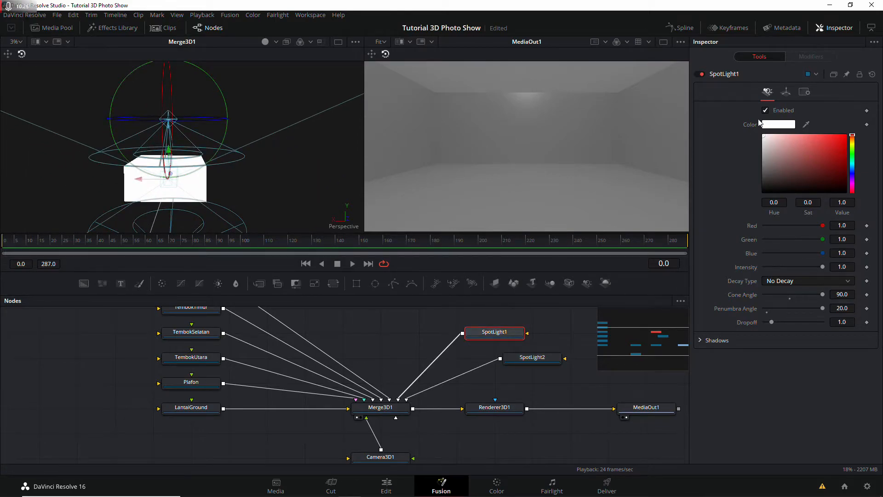
left_click(786, 92)
double_click(844, 137)
type("30")
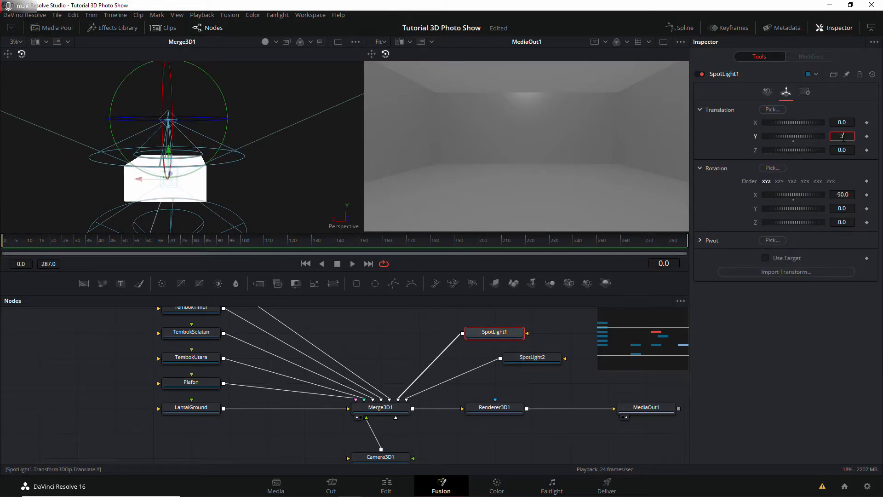
key("Tab")
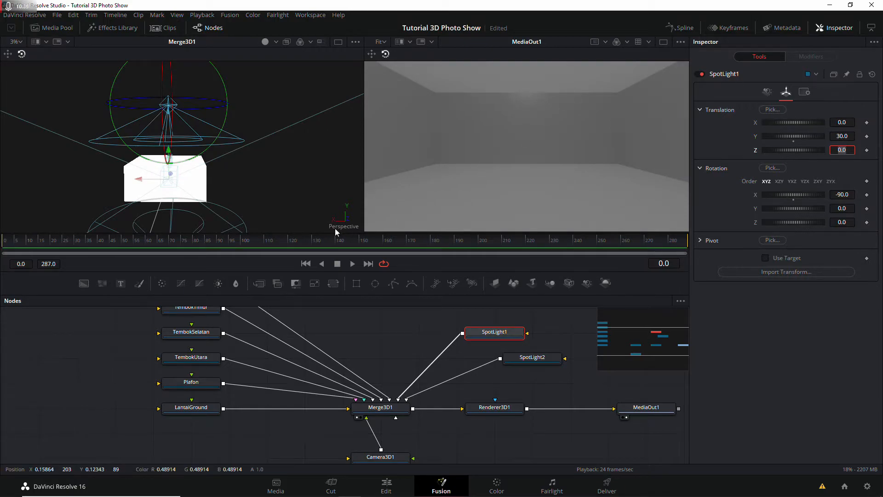
Move SpotLight2 farther below the room by setting its Y translation to -30
left_click(534, 352)
left_click(786, 92)
double_click(836, 136)
type("-30")
key("Tab")
scroll(251, 139, "down", 1)
scroll(250, 140, "up", 1)
left_click_drag(241, 174, 234, 213)
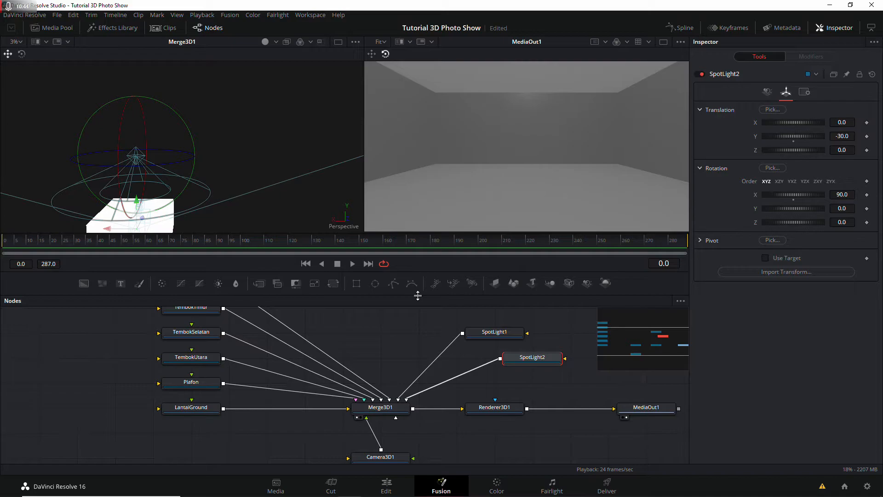
Raise Camera3D1 by setting its Y translation to 5
left_click(396, 458)
scroll(396, 460, "down", 1)
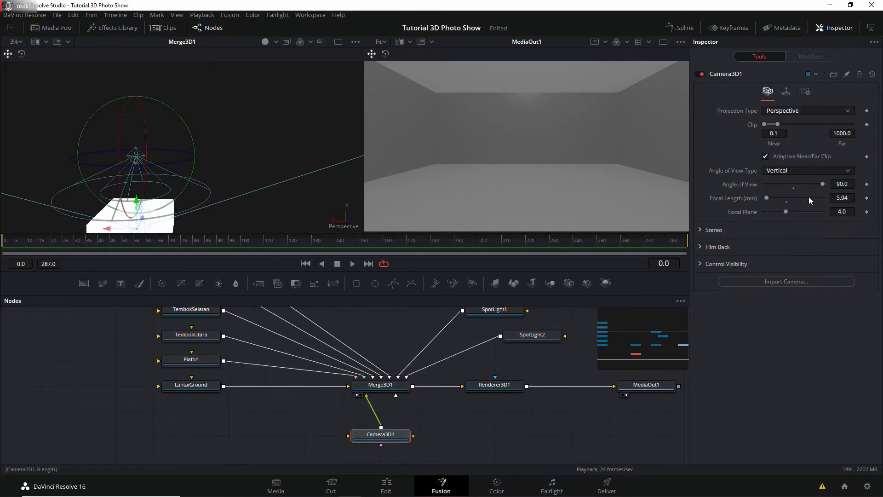
left_click(786, 91)
left_click(841, 137)
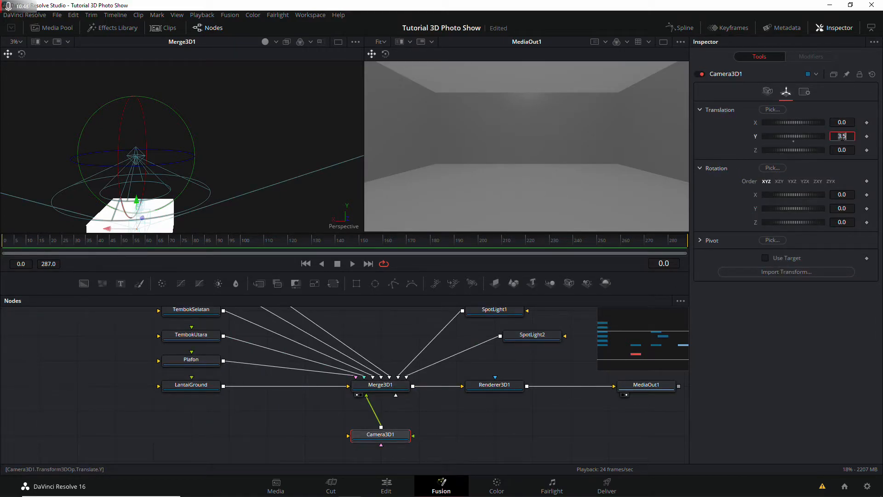
type("4")
key("Tab")
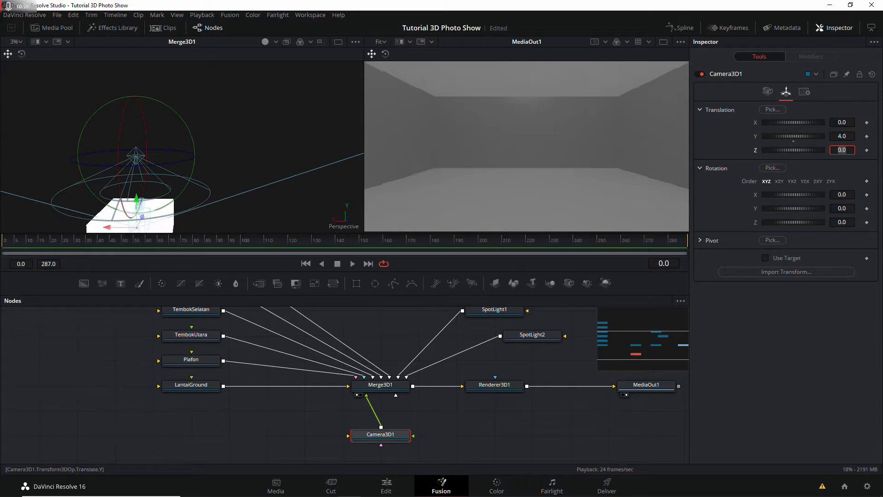
key("shift+Tab")
type("5")
key("Tab")
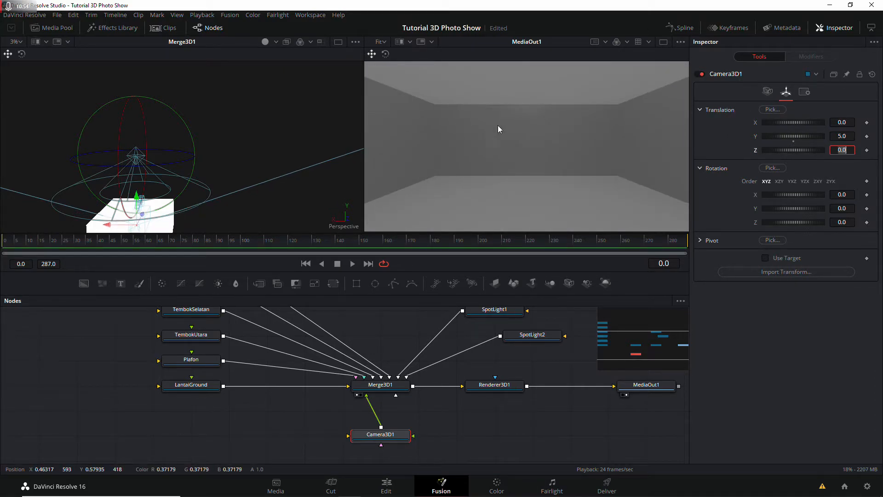
Set the TembokBarat wall's diffuse colour to pure red, #ff0000
left_click_drag(247, 153, 266, 98)
scroll(207, 357, "up", 3)
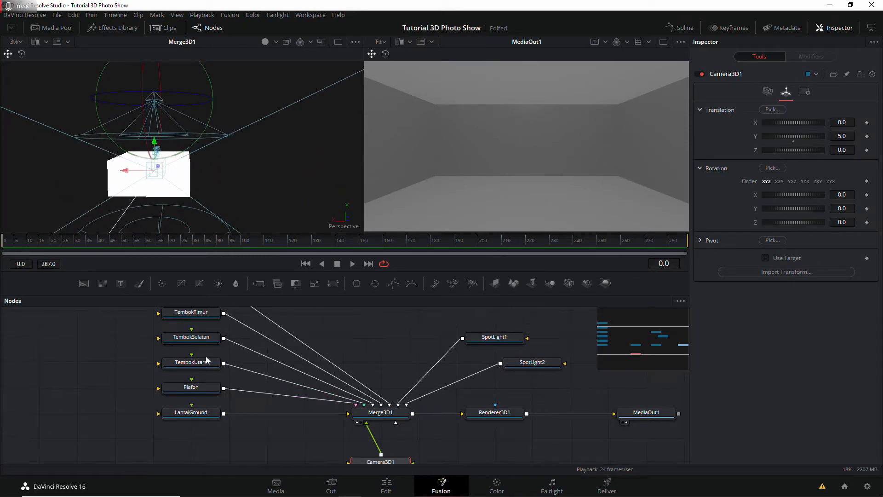
scroll(265, 352, "down", 1)
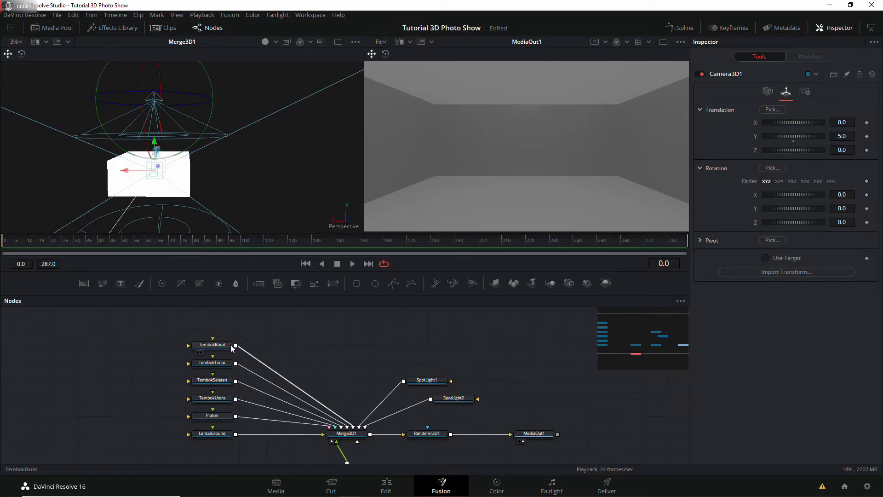
left_click(221, 345)
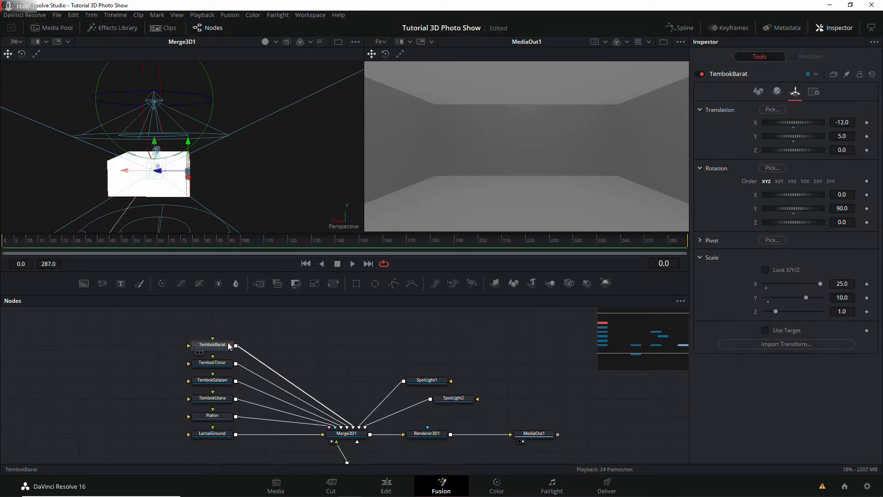
left_click(777, 92)
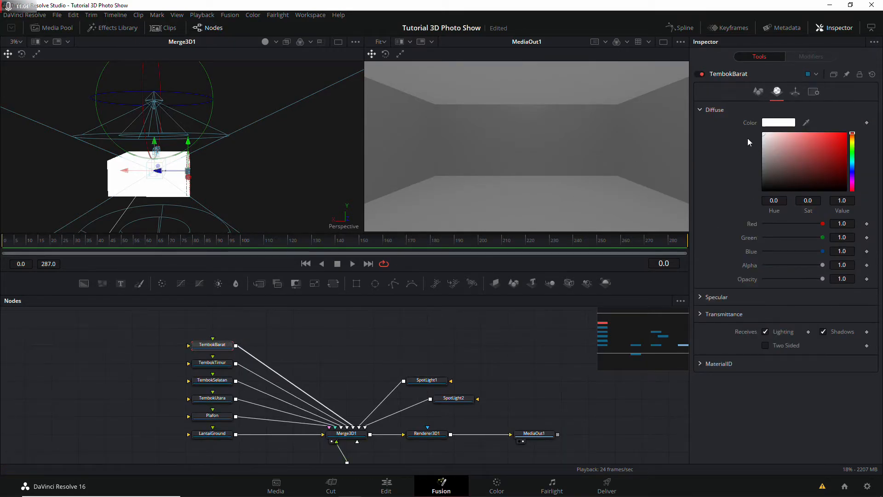
left_click(700, 297)
scroll(295, 345, "up", 3)
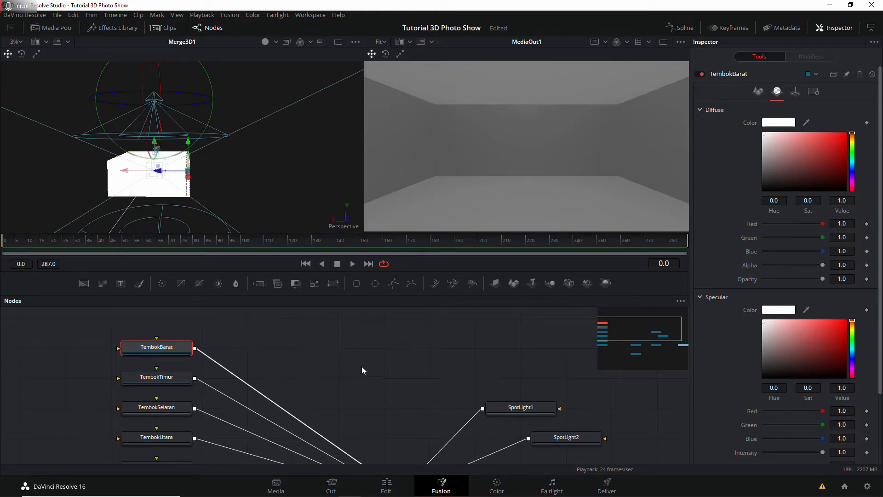
left_click(788, 123)
left_click_drag(523, 188, 532, 160)
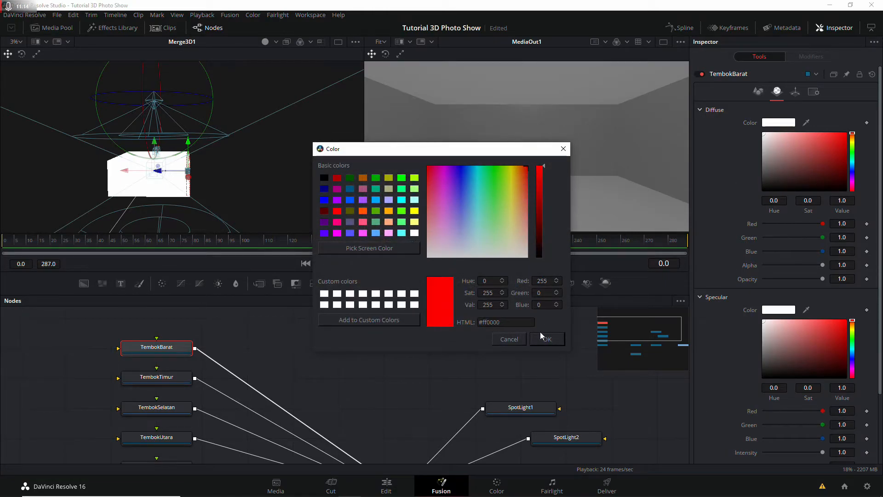
left_click(541, 338)
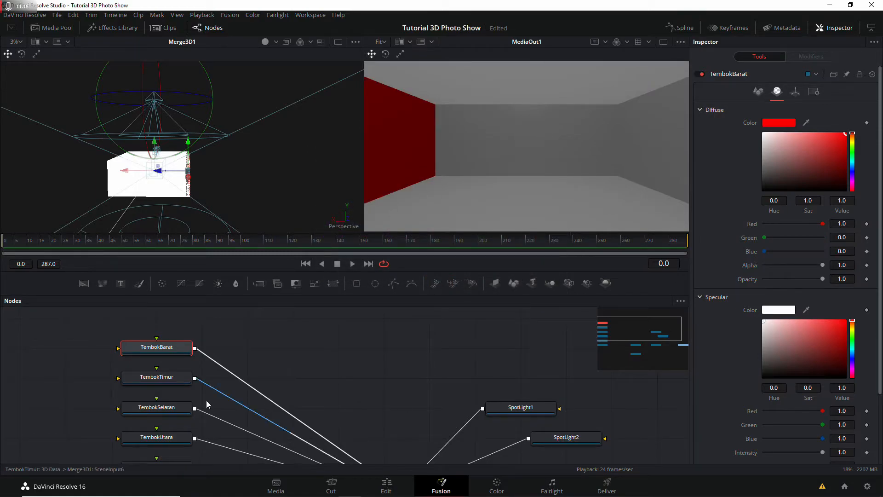
Set the TembokTimur wall's diffuse colour to bright red, #ff0004
left_click(156, 378)
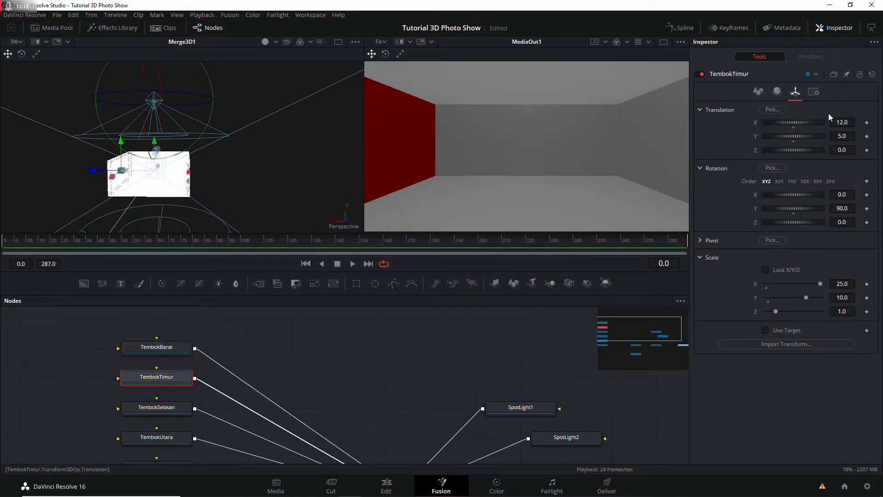
left_click(777, 91)
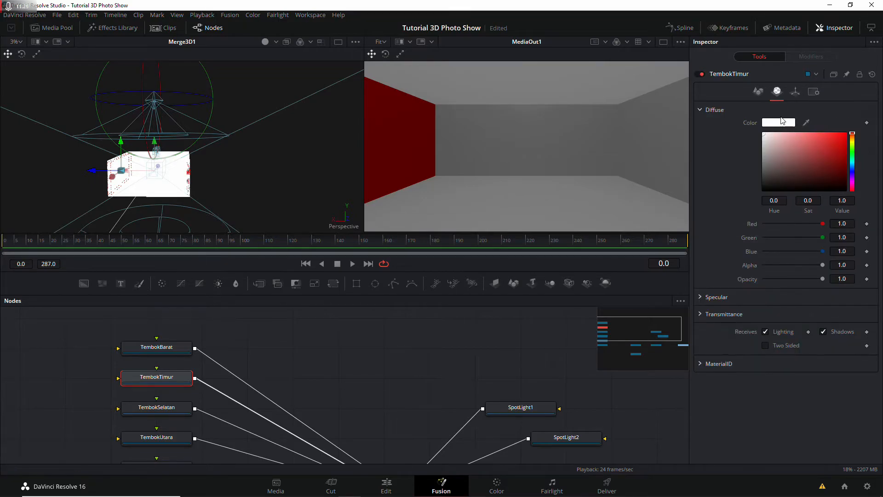
left_click(782, 122)
left_click_drag(458, 176, 427, 164)
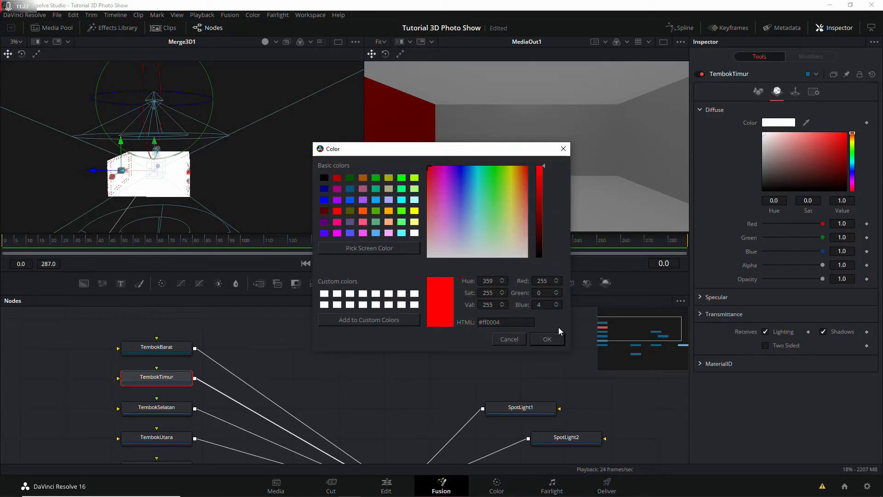
left_click(548, 339)
Try a specular intensity of 0.315 and an exponent of 1 on TembokTimur, and restore both defaults
left_click(719, 298)
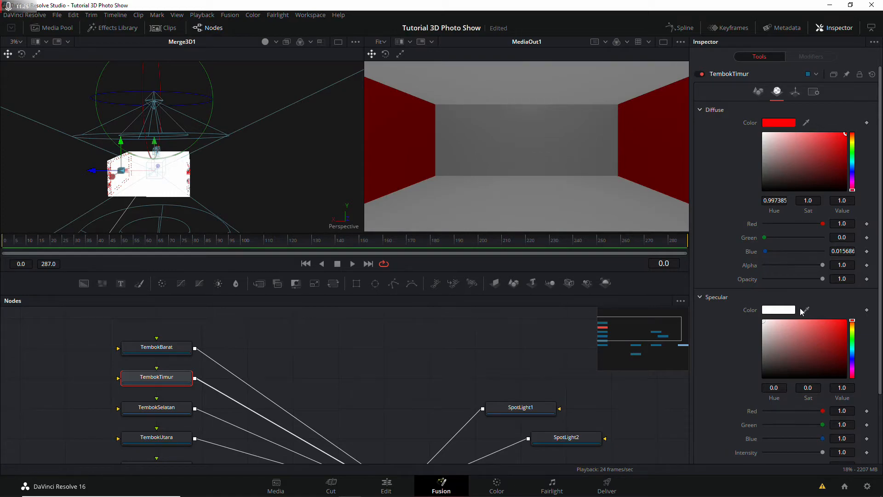
scroll(805, 294, "down", 3)
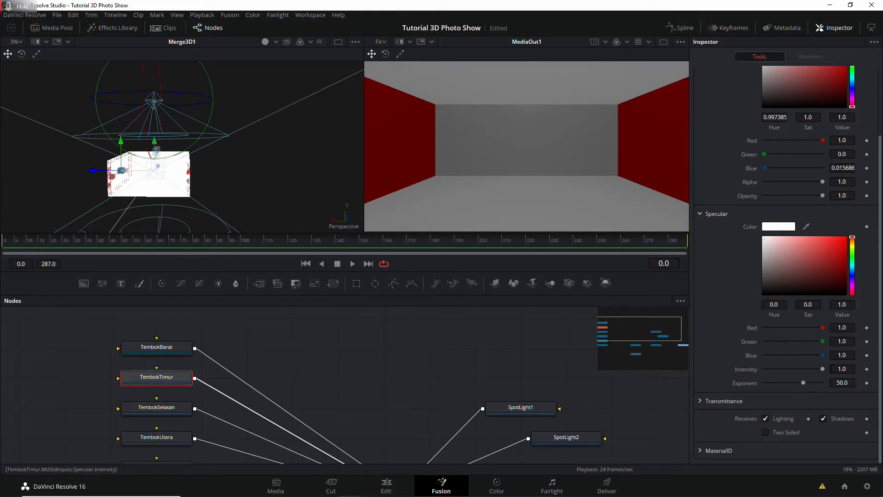
mouse_move(822, 369)
left_mouse_down()
mouse_move(774, 369)
mouse_move(833, 369)
left_mouse_up()
left_click_drag(802, 385, 772, 383)
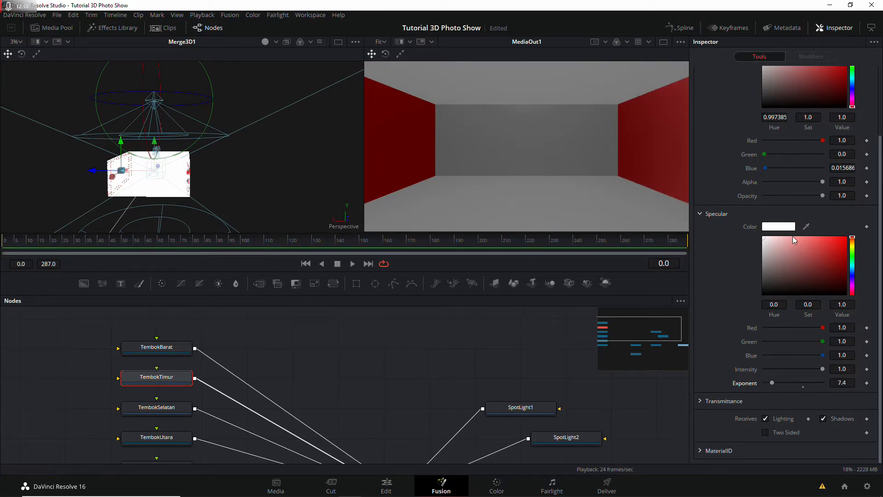
left_click_drag(815, 368, 747, 384)
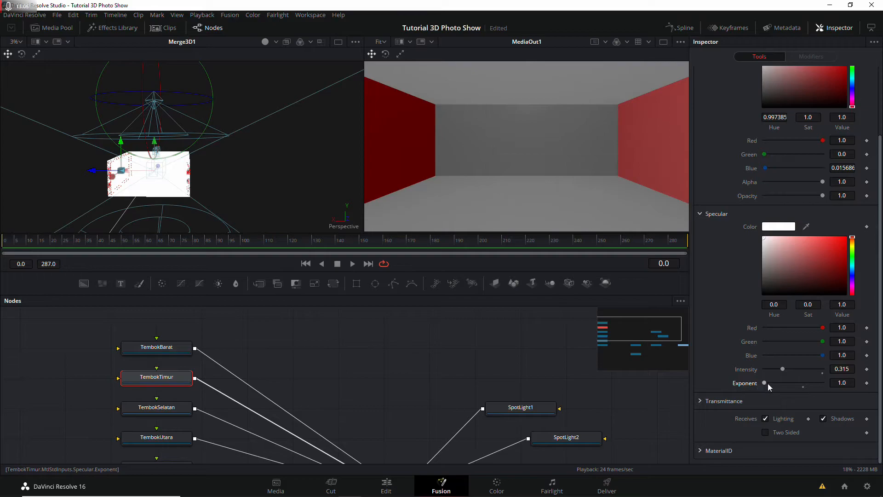
left_click(804, 386)
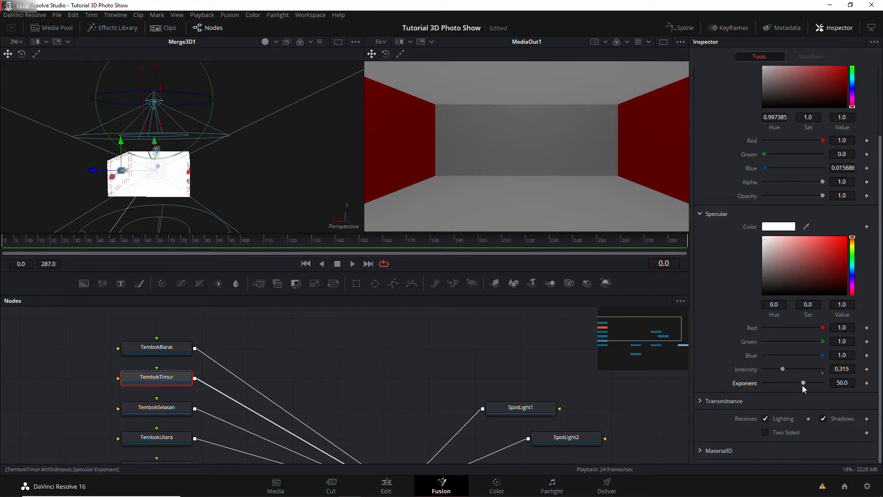
left_click(824, 374)
Try zero specular intensity and an exponent of 12.3 on TembokTimur, and reset both to their defaults
mouse_move(823, 369)
left_mouse_down()
mouse_move(747, 368)
mouse_move(797, 371)
mouse_move(751, 373)
mouse_move(789, 371)
mouse_move(757, 372)
mouse_move(776, 382)
mouse_move(759, 384)
mouse_move(807, 372)
mouse_move(750, 371)
mouse_move(820, 372)
left_mouse_up()
mouse_move(765, 382)
left_mouse_down()
mouse_move(800, 382)
mouse_move(764, 371)
left_mouse_up()
scroll(573, 170, "down", 2)
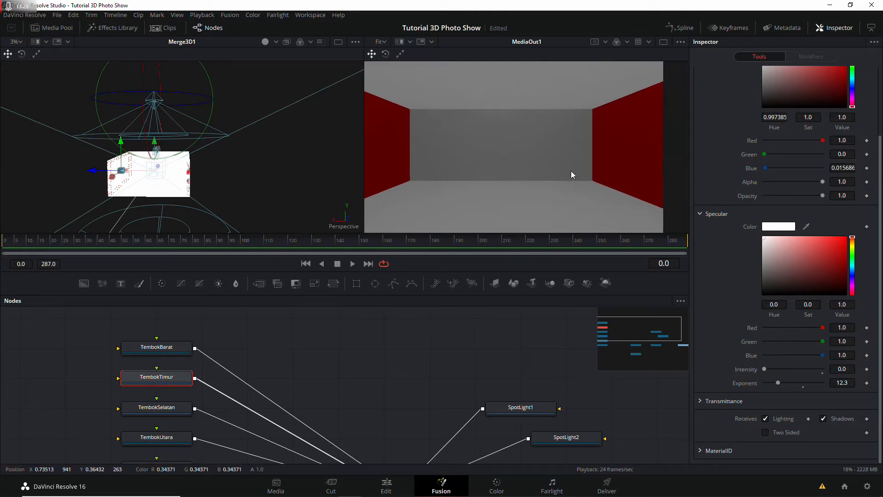
mouse_move(763, 369)
left_mouse_down()
mouse_move(795, 371)
mouse_move(756, 384)
mouse_move(771, 383)
left_mouse_up()
left_click(803, 387)
left_click(822, 373)
Reset the MediaOut1 viewer's zoom to Fit
left_click_drag(491, 176, 526, 168)
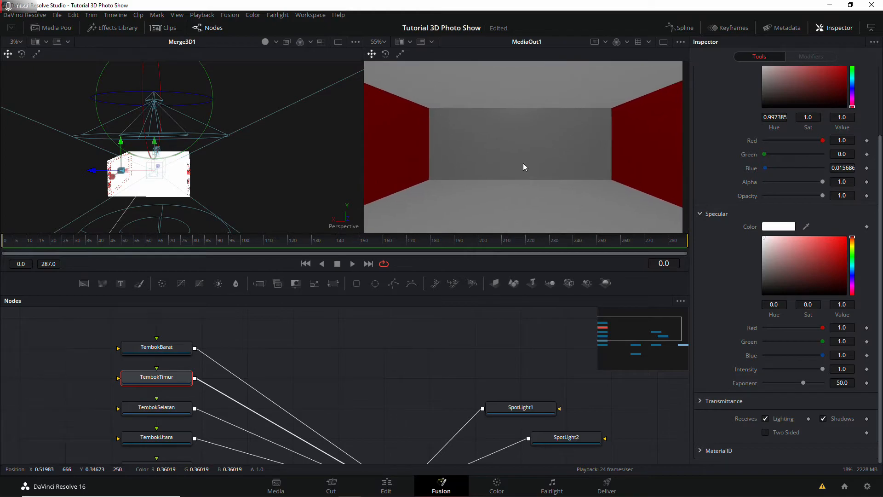
left_click(382, 42)
left_click(382, 41)
left_click(382, 42)
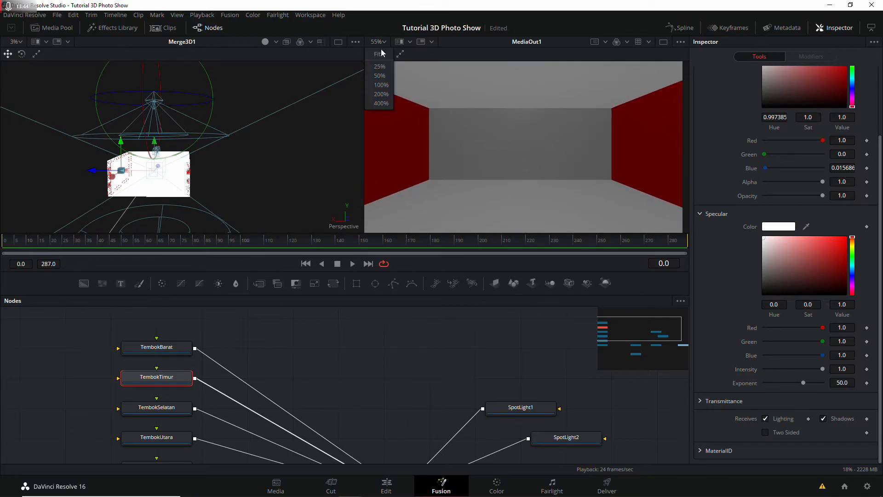
left_click(377, 54)
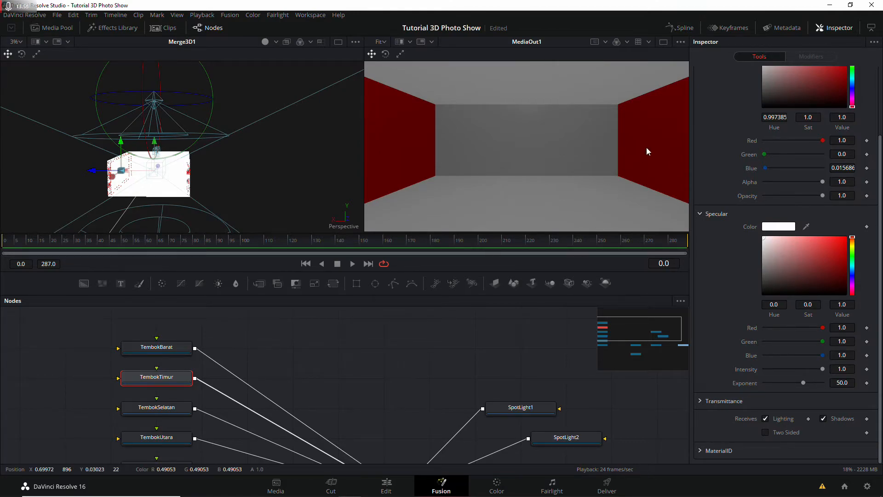
scroll(405, 365, "down", 3)
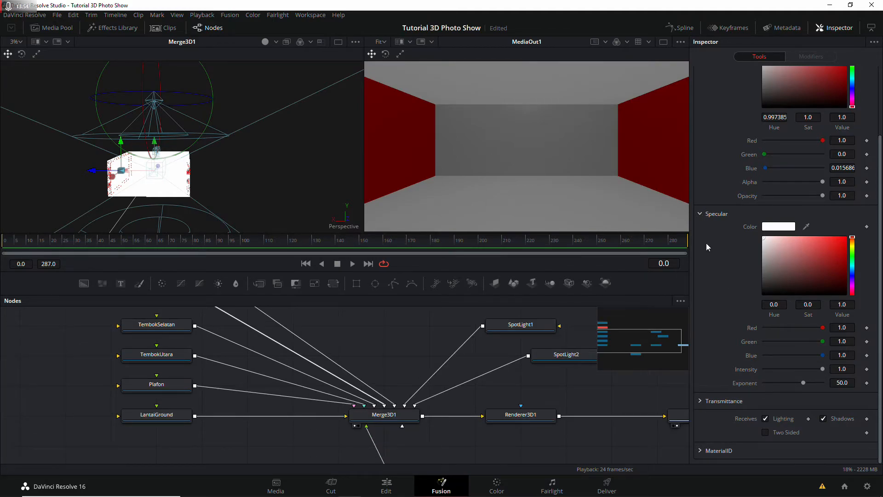
scroll(726, 250, "up", 3)
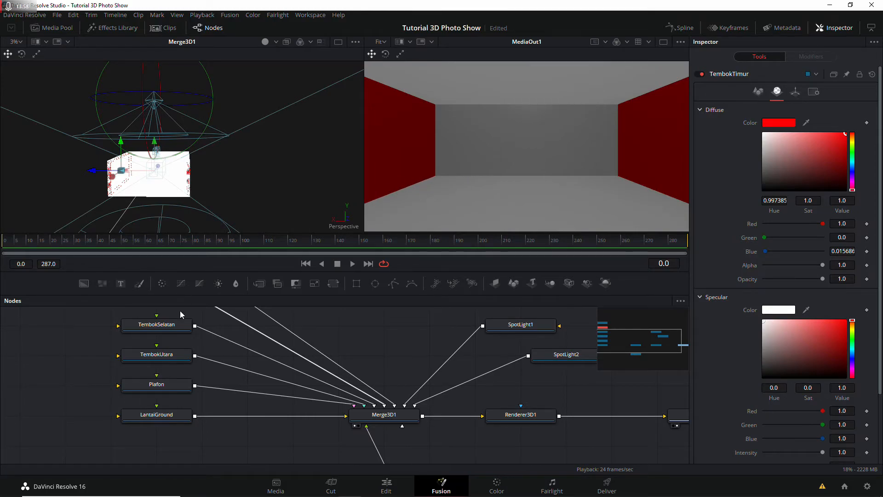
left_click(767, 122)
left_click(500, 219)
left_click(510, 339)
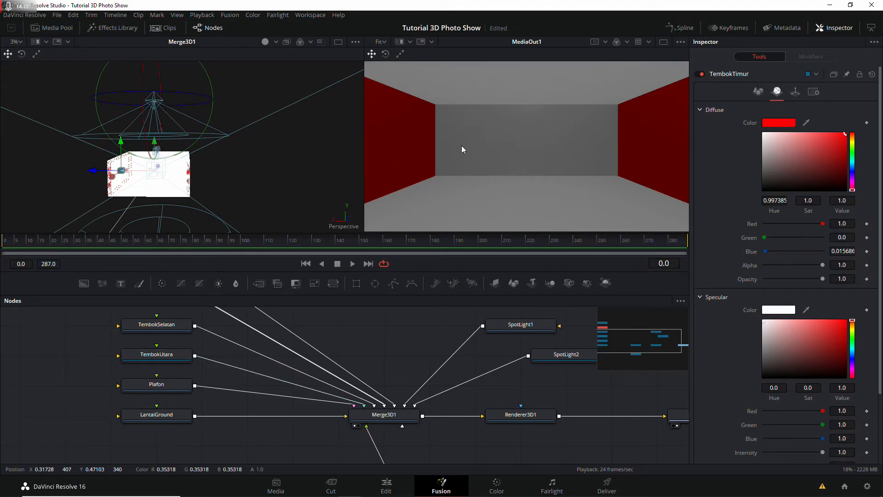
Darken the TembokTimur wall's diffuse red to #d50003
left_click(779, 122)
left_click(542, 181)
left_click(549, 339)
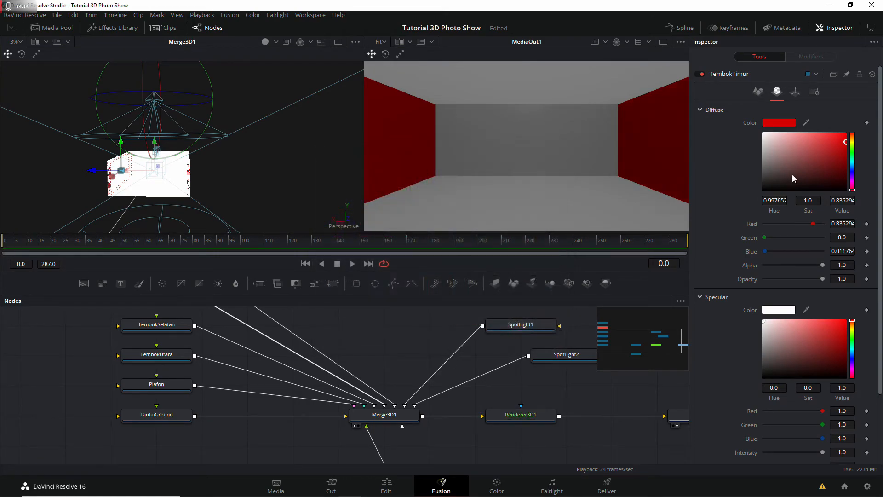
left_click(779, 122)
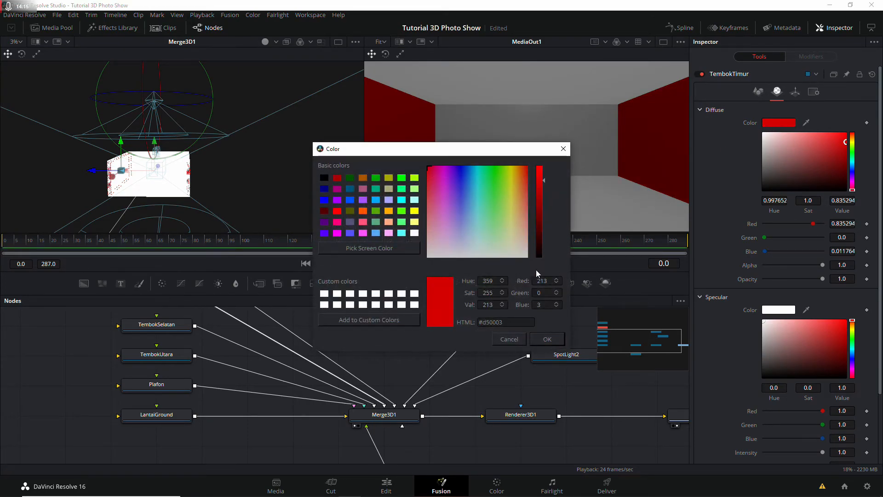
left_click(548, 339)
Match the TembokBarat wall's diffuse colour to TembokTimur by entering the HTML code #d50003
scroll(384, 351, "up", 3)
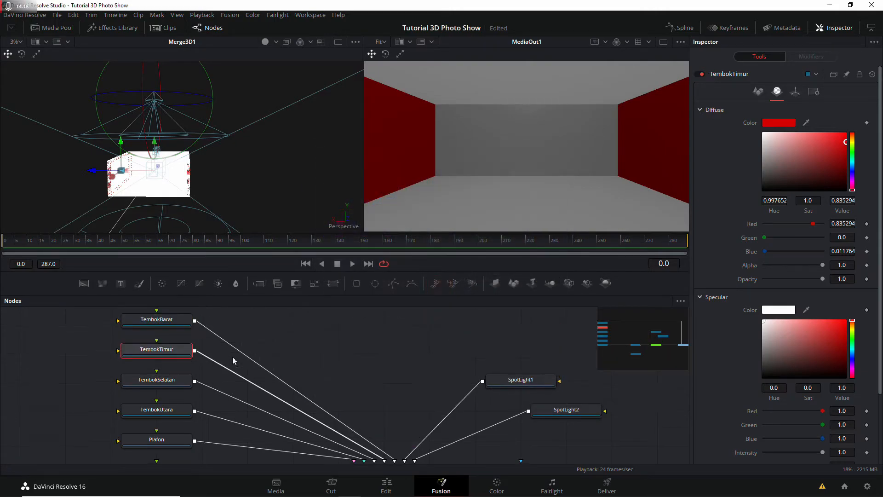
left_click(164, 347)
left_click(777, 123)
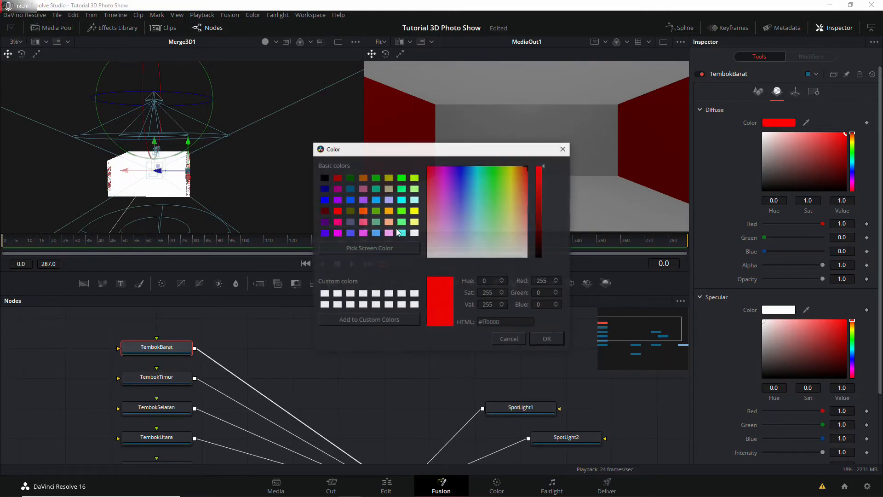
left_click_drag(527, 319, 404, 316)
type("#d20003")
left_click(547, 339)
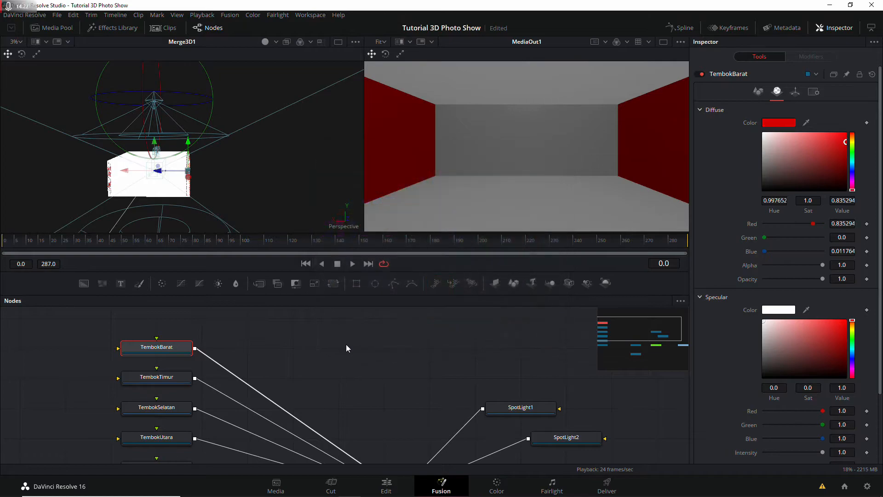
Give the TembokSelatan wall the same dark red diffuse colour, #d50003, and expand its specular settings
left_click(137, 407)
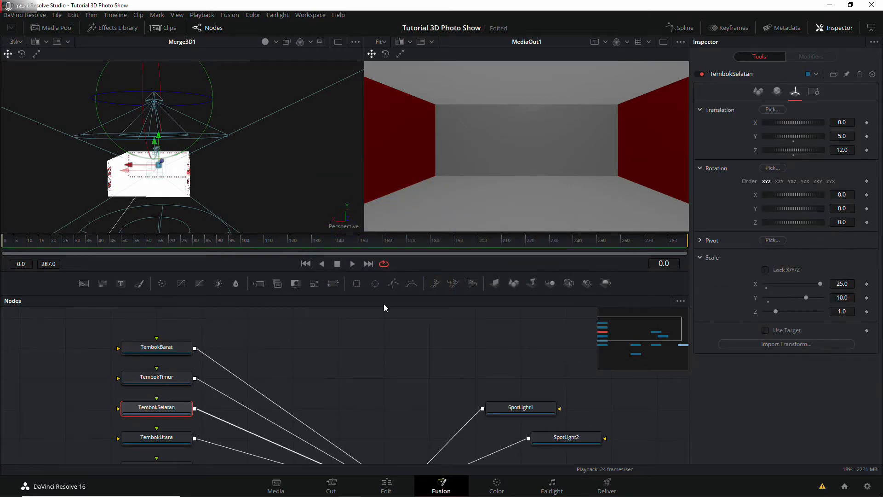
left_click(776, 92)
left_click(778, 122)
left_click_drag(505, 322, 478, 322)
type("#d50003")
left_click(546, 339)
left_click(700, 297)
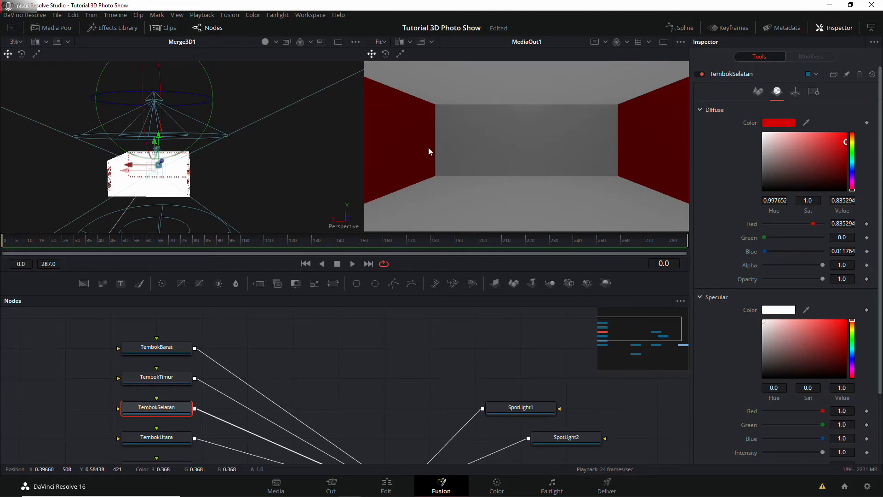
Match the TembokUtara wall's diffuse colour to the other walls with the HTML code #d50003
scroll(199, 371, "down", 3)
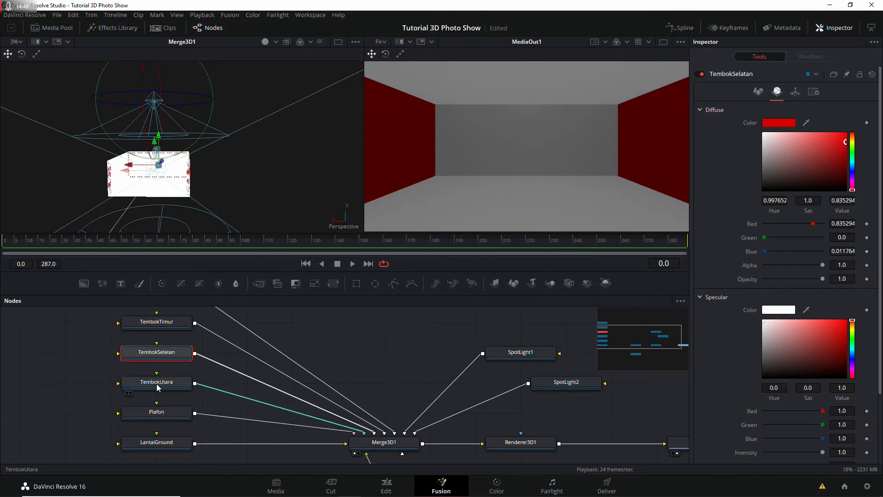
left_click(170, 381)
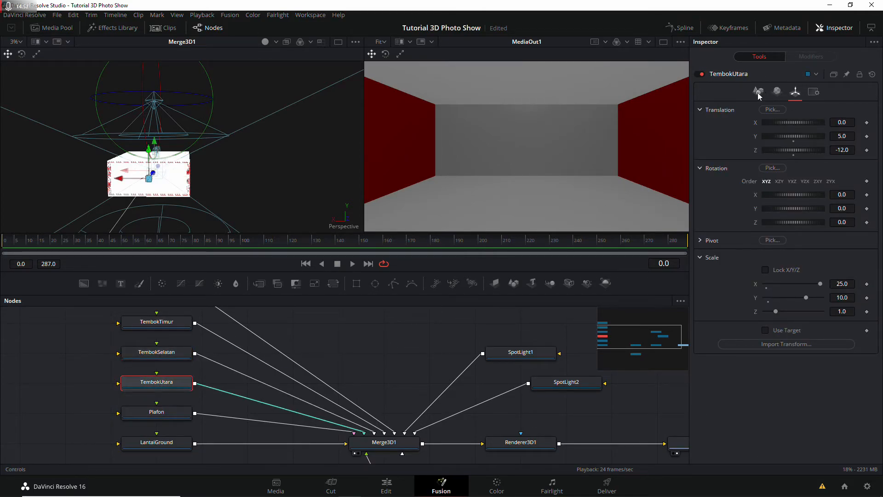
left_click(776, 91)
left_click(778, 122)
double_click(520, 323)
type("#d50003")
left_click(547, 339)
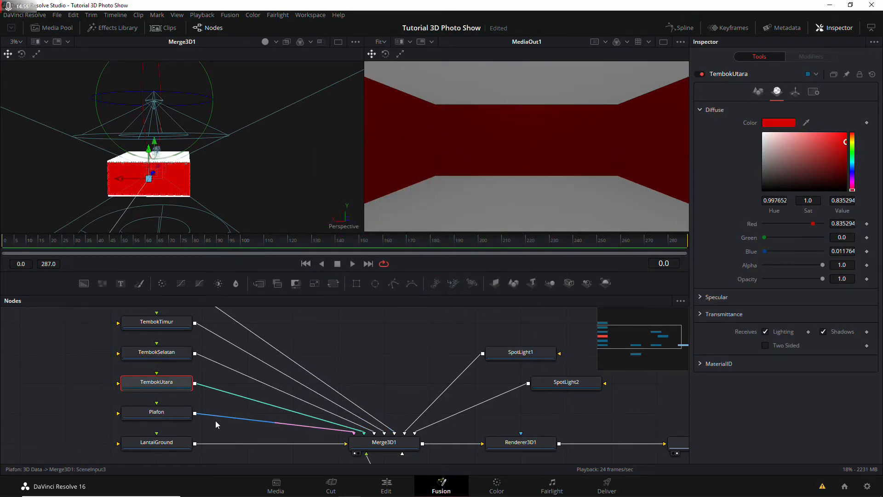
left_click(171, 353)
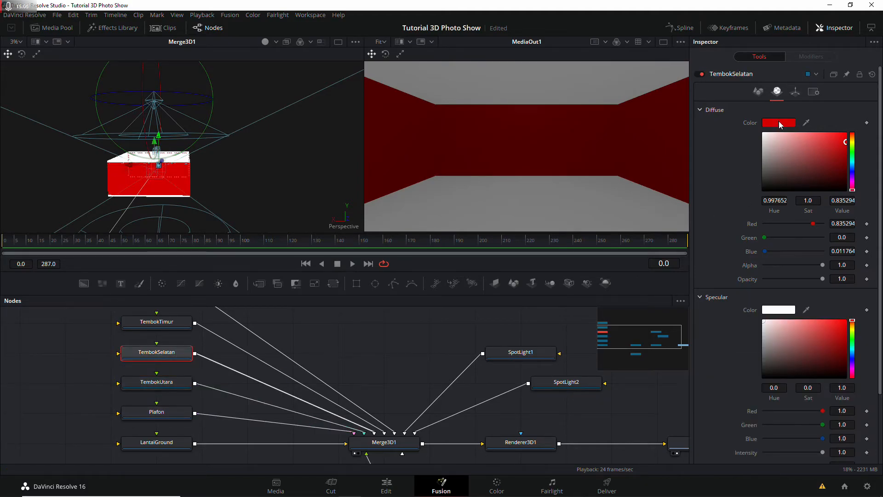
left_click(154, 324)
scroll(154, 325, "up", 1)
left_click(154, 391)
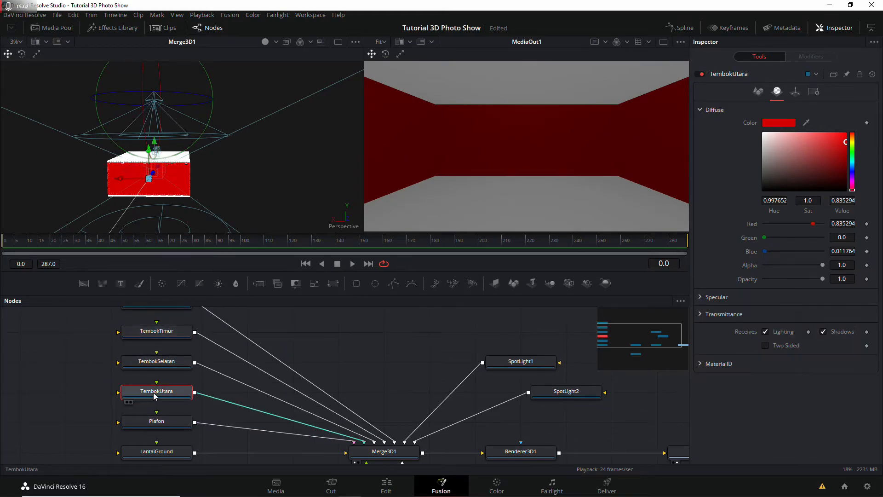
Darken the Plafon ceiling's diffuse colour to a neutral mid grey of about 0.435 and save the project
scroll(154, 396, "down", 3)
left_click(155, 396)
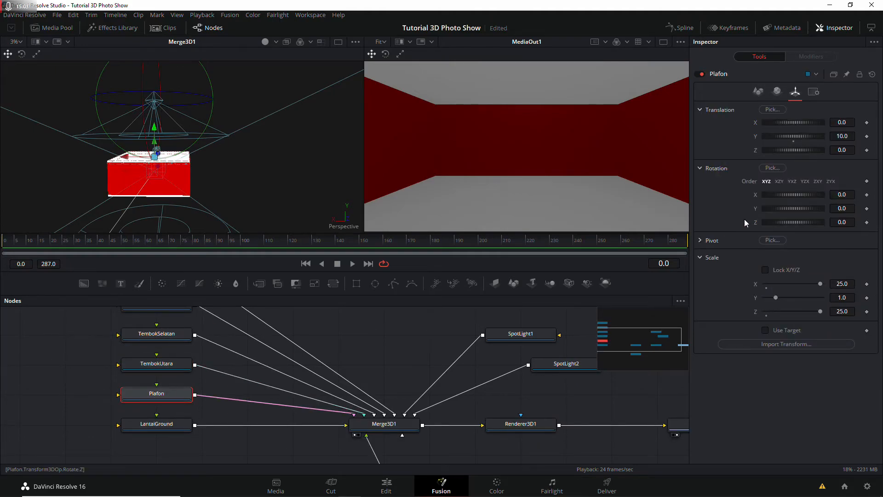
left_click(776, 91)
left_click(758, 91)
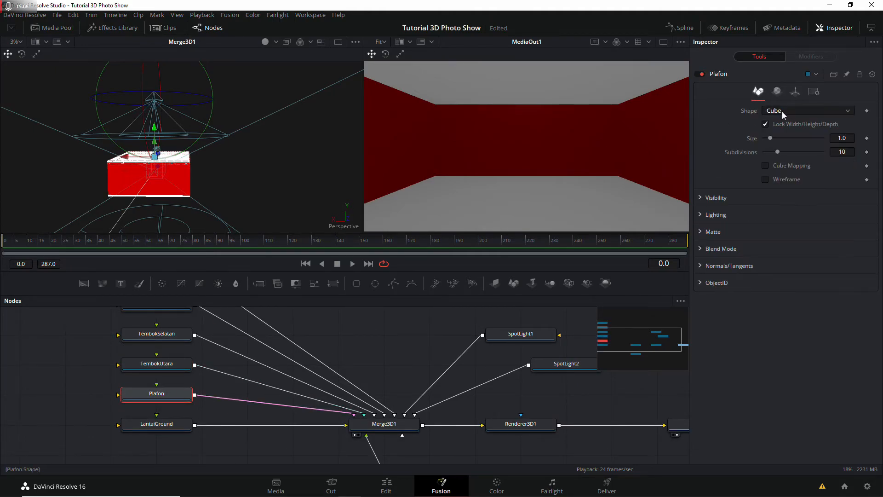
left_click(777, 91)
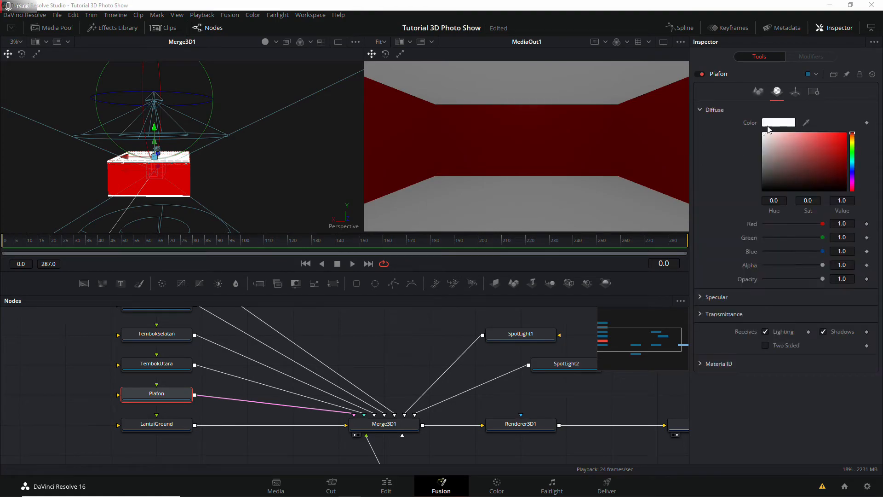
left_click(778, 122)
left_click(542, 219)
left_click(548, 339)
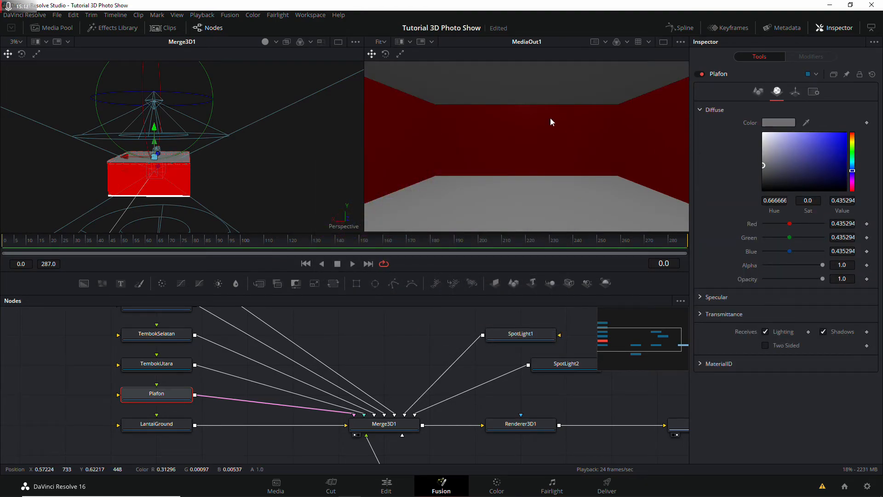
key("ctrl+s")
Set the LantaiGround floor's diffuse colour to a light neutral grey of about 0.792 and save the project
left_click(174, 427)
left_click(777, 91)
left_click(779, 122)
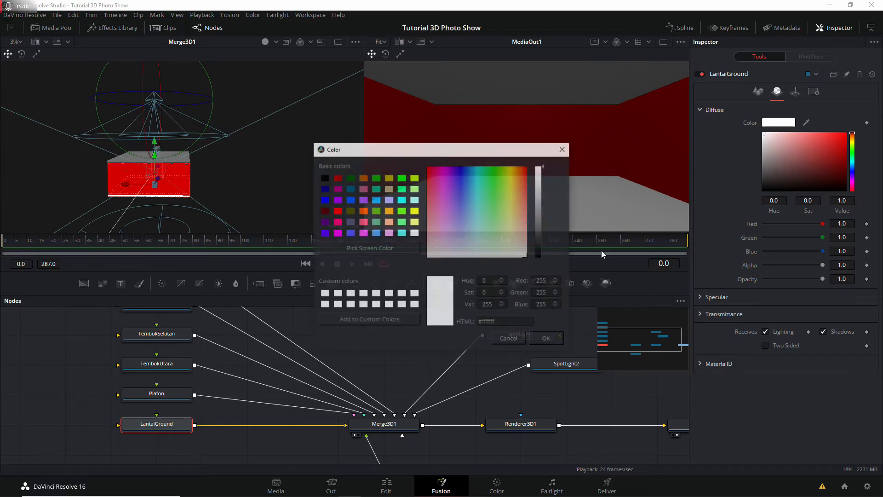
left_click_drag(546, 179, 543, 185)
left_click(549, 340)
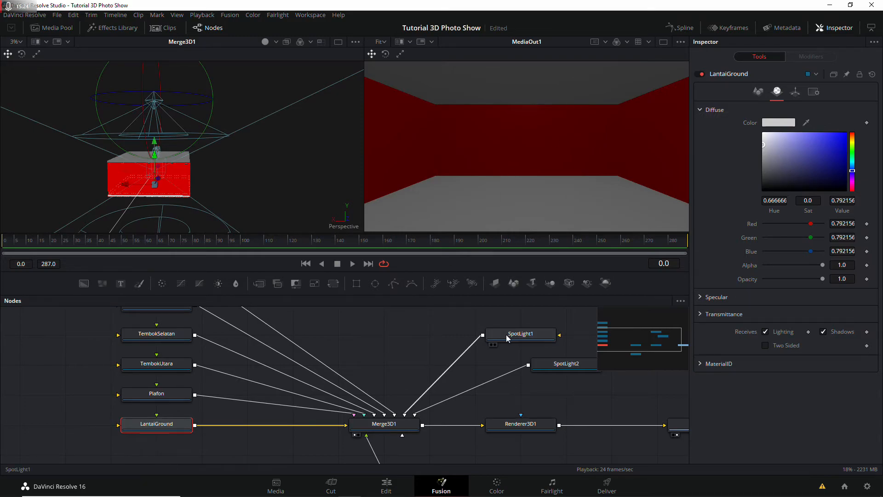
scroll(469, 319, "down", 2)
key("ctrl+s")
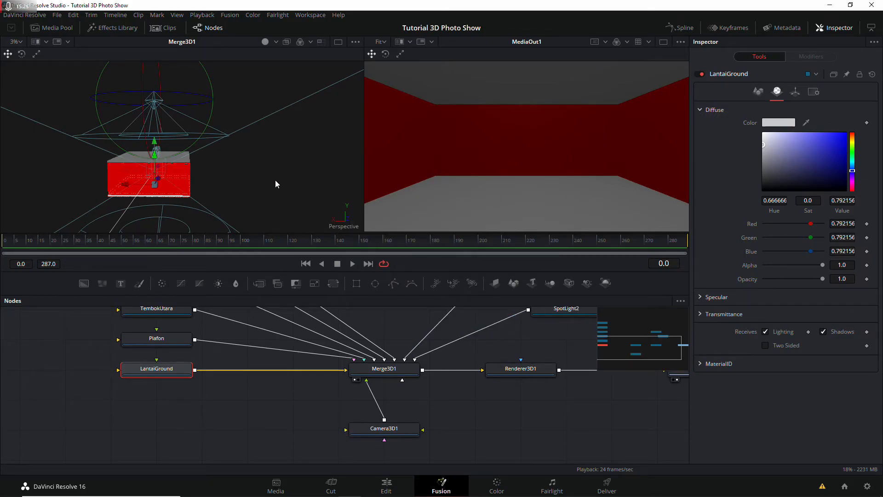
Examine the position and rotation settings of Camera3D1, SpotLight1 and SpotLight2
left_click_drag(493, 395, 404, 424)
left_click(310, 449)
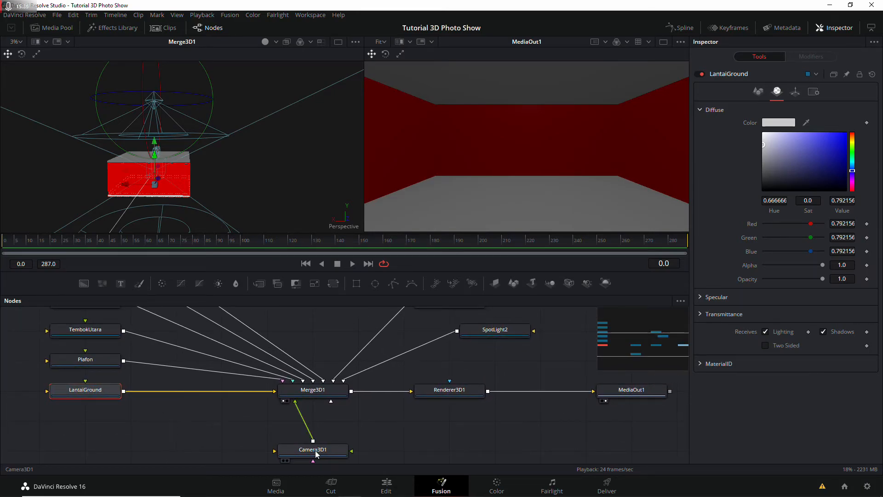
scroll(324, 413, "down", 1)
scroll(411, 388, "up", 2)
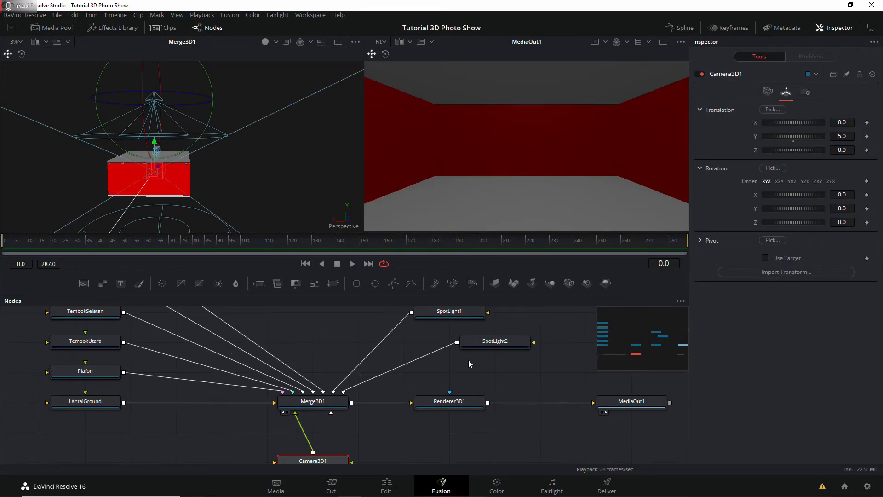
left_click(495, 341)
scroll(449, 322, "up", 1)
left_click(449, 328)
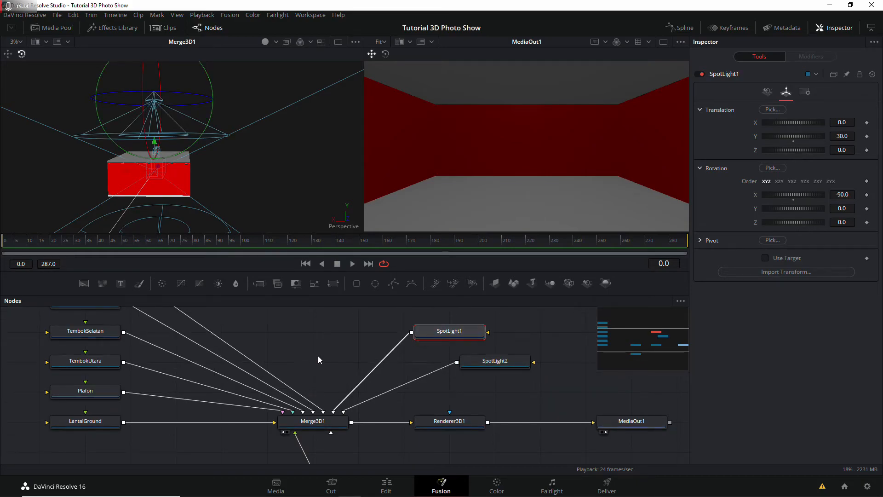
scroll(341, 373, "down", 3)
left_click(312, 425)
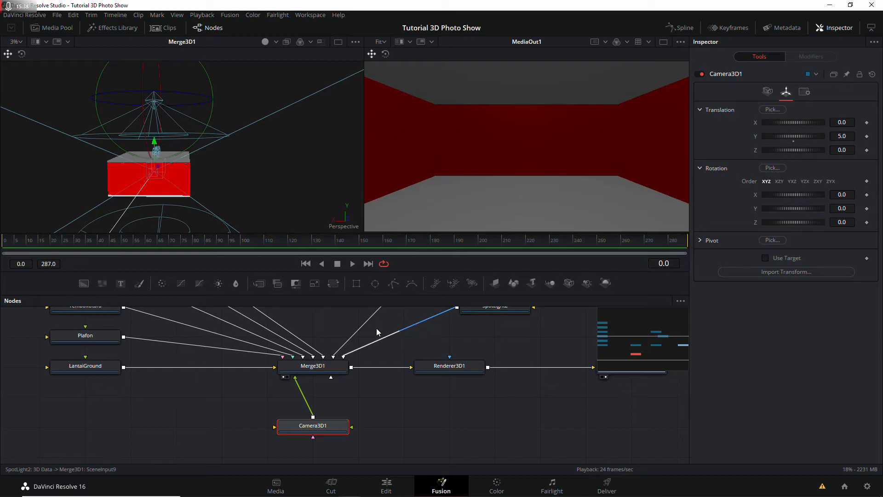
Add a third spotlight connected to Merge3D1 and pin Camera3D1's transform settings in the Inspector
scroll(400, 334, "up", 2)
left_click_drag(587, 283, 318, 375)
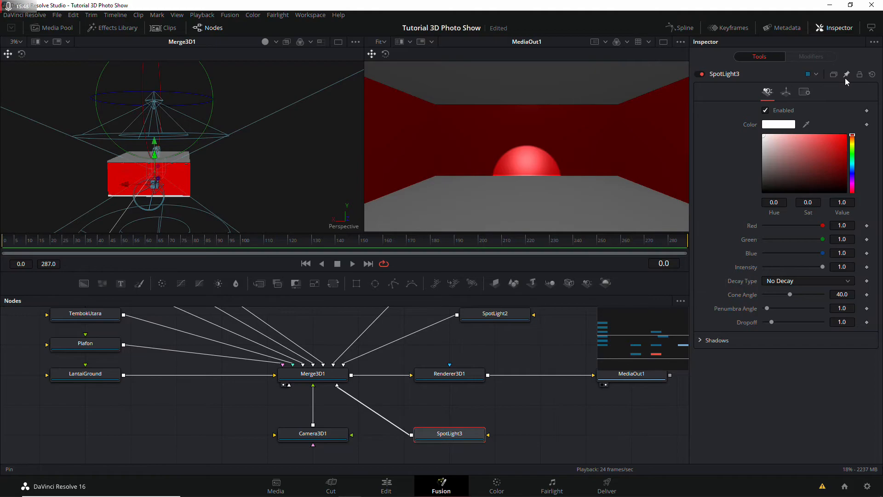
left_click(313, 434)
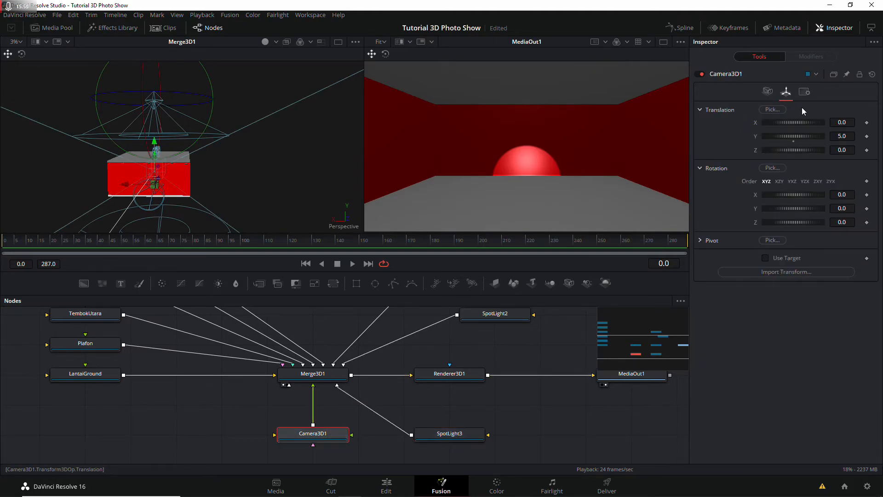
left_click(847, 75)
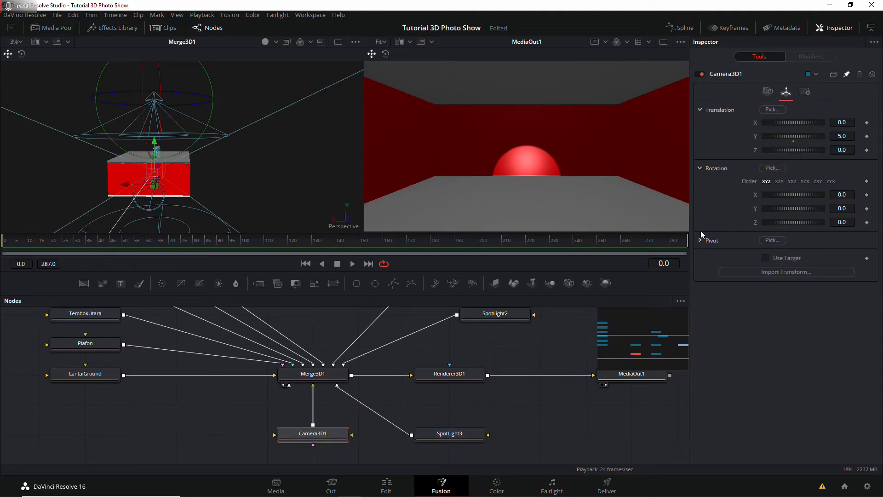
Link SpotLight3's X, Y and Z translation to the matching Camera3D1 translation values with expressions
left_click(459, 438)
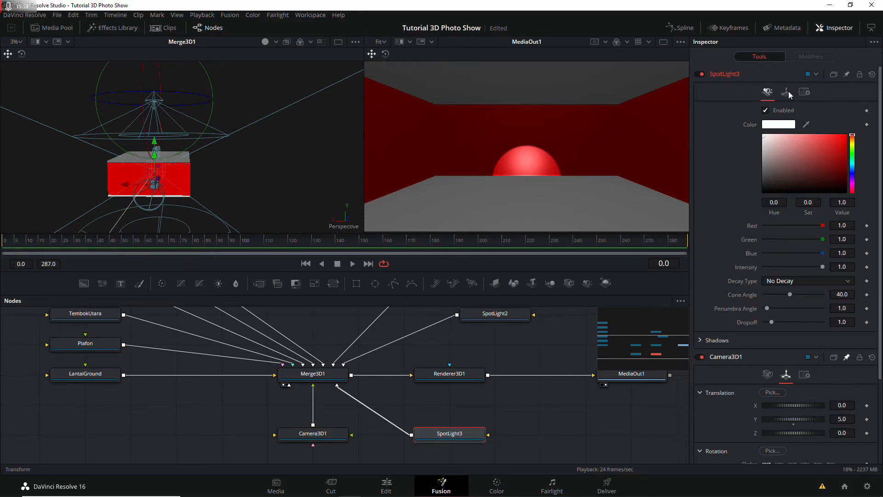
left_click(786, 91)
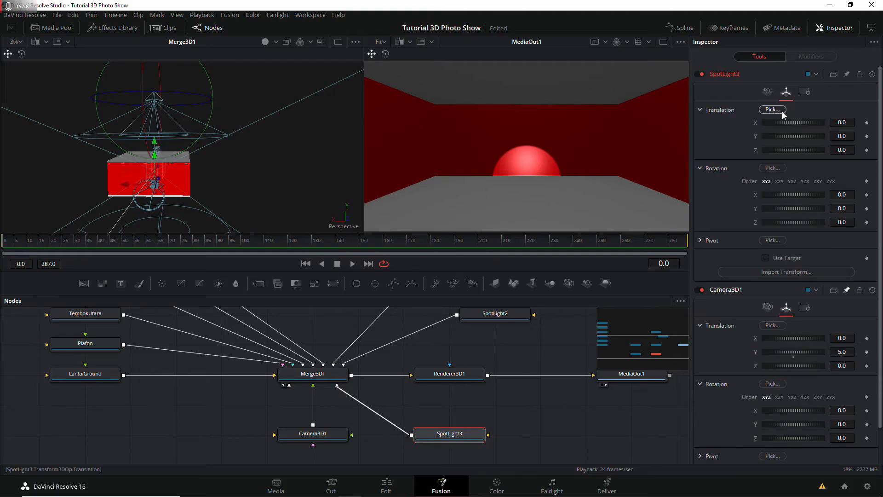
right_click(756, 122)
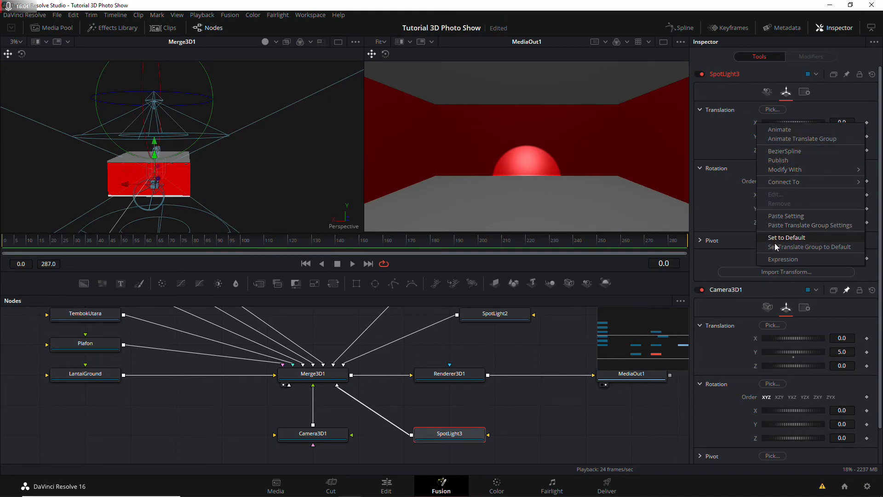
left_click(776, 265)
left_click_drag(766, 136, 756, 352)
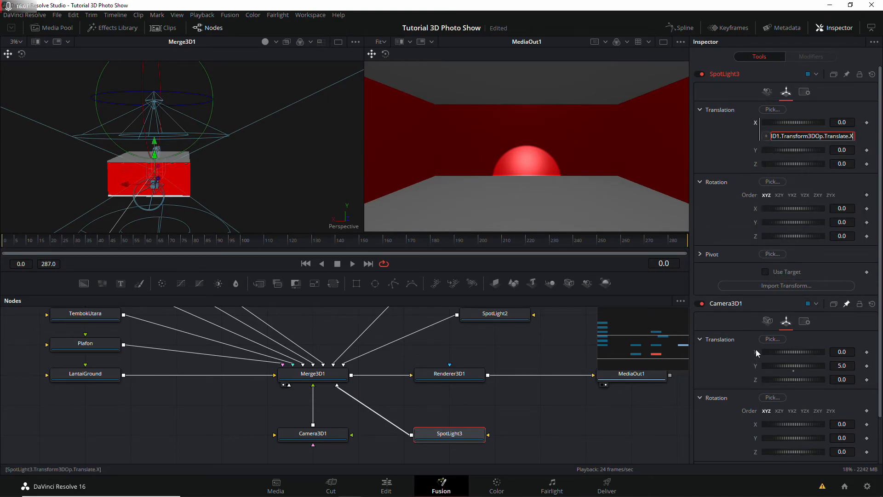
right_click(759, 151)
left_click(782, 285)
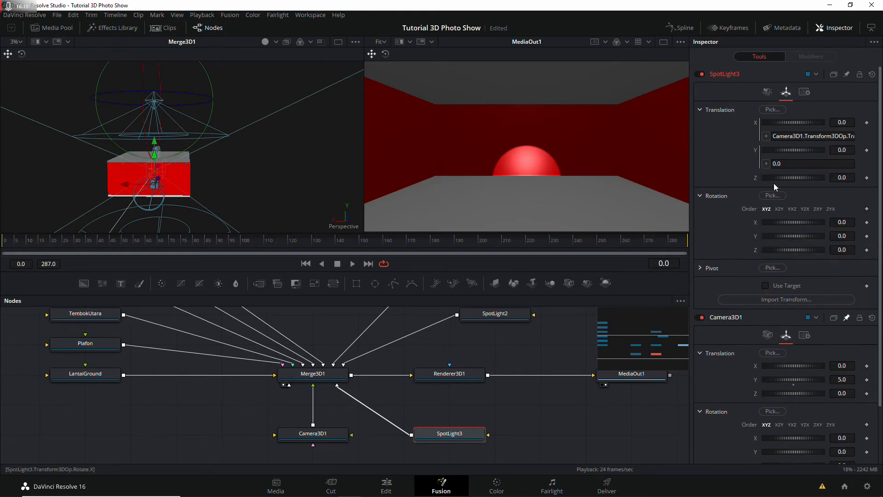
left_click_drag(767, 165, 759, 380)
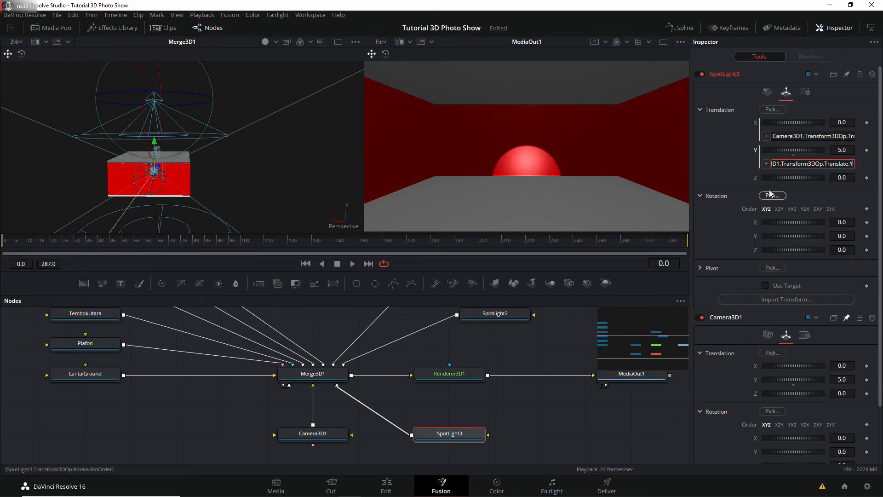
right_click(755, 179)
left_click(766, 311)
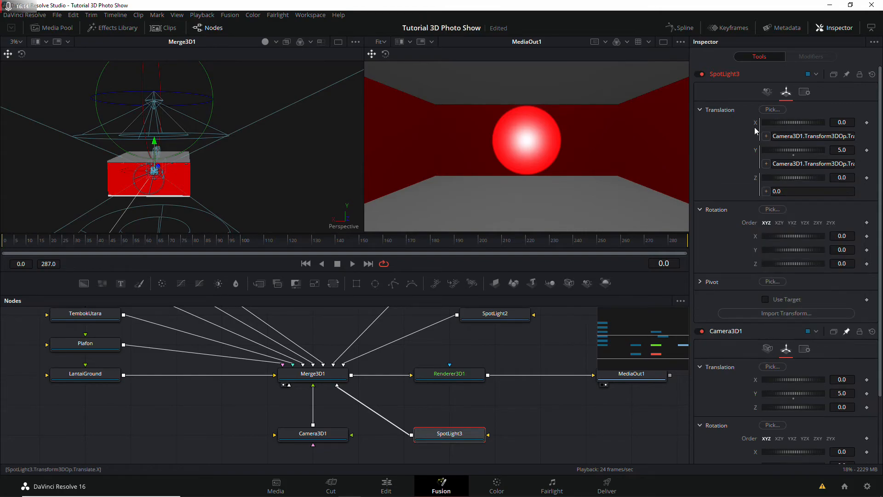
left_click_drag(766, 191, 757, 408)
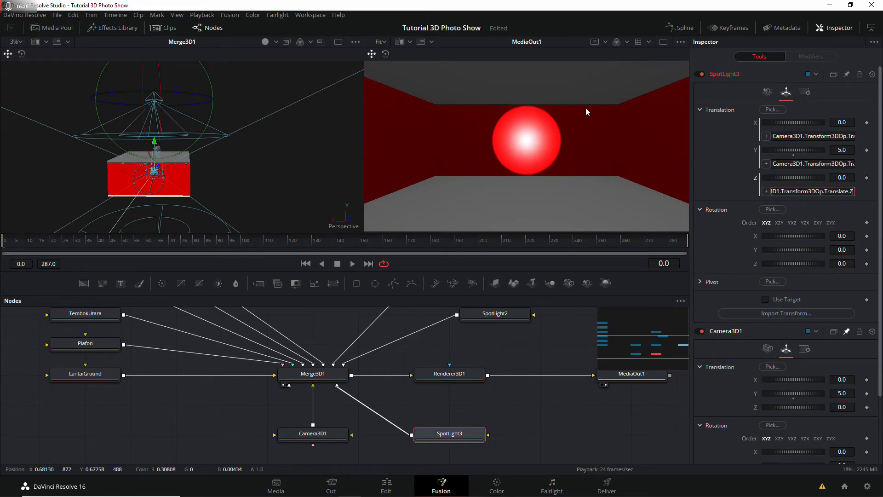
Link SpotLight3's X, Y and Z rotation to the matching Camera3D1 rotation values with expressions and save the project
scroll(740, 172, "down", 3)
right_click(755, 179)
left_click(784, 316)
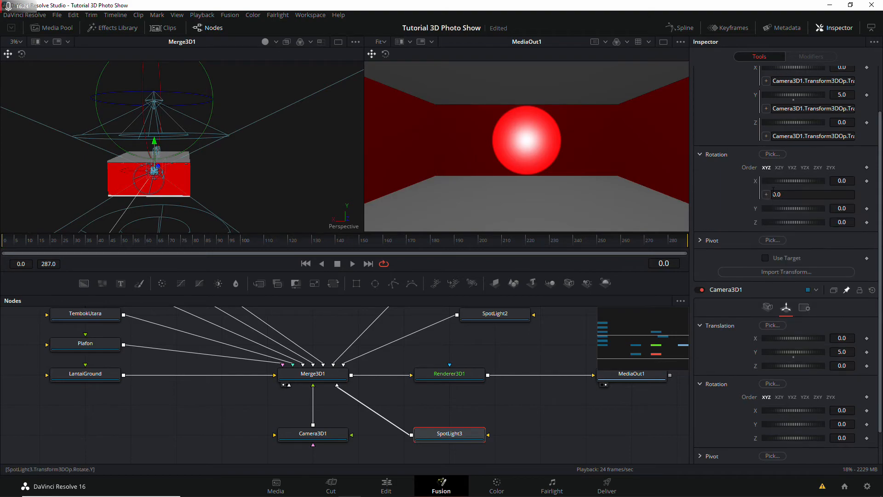
left_click_drag(765, 194, 758, 411)
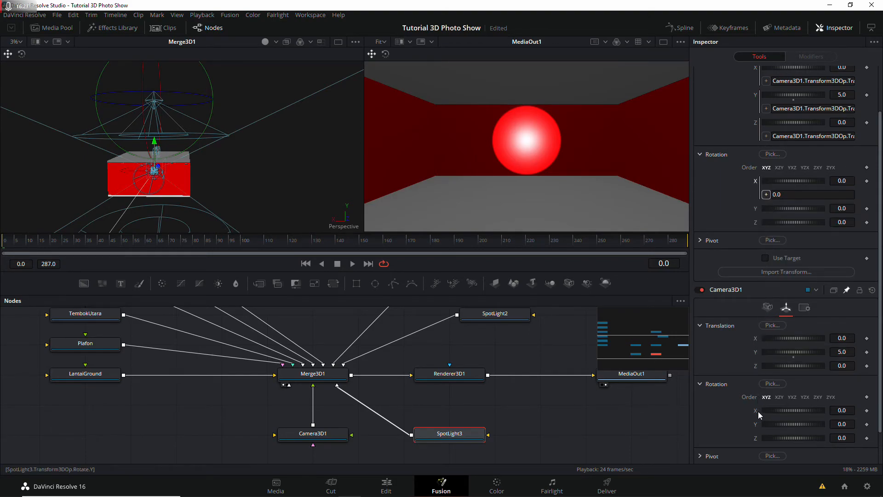
right_click(755, 208)
left_click(789, 348)
left_click_drag(766, 221, 755, 437)
right_click(755, 236)
left_click(785, 375)
scroll(770, 257, "down", 2)
left_click_drag(766, 194, 755, 410)
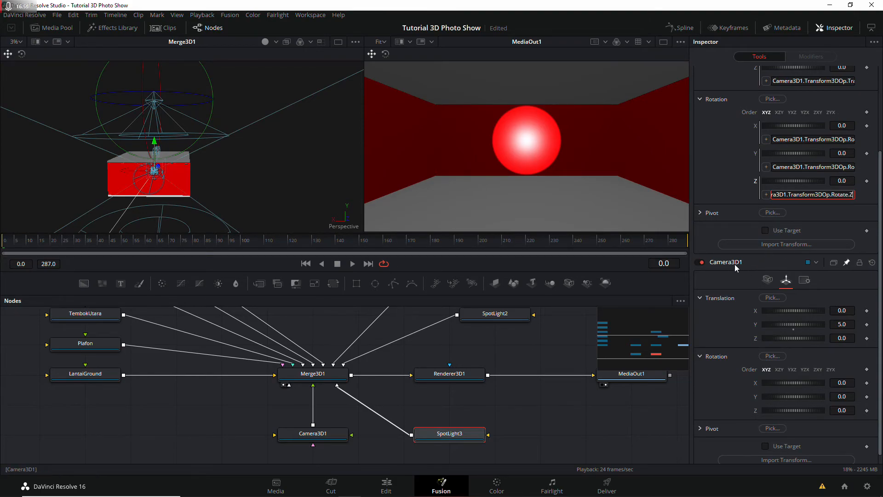
scroll(760, 208, "down", 1)
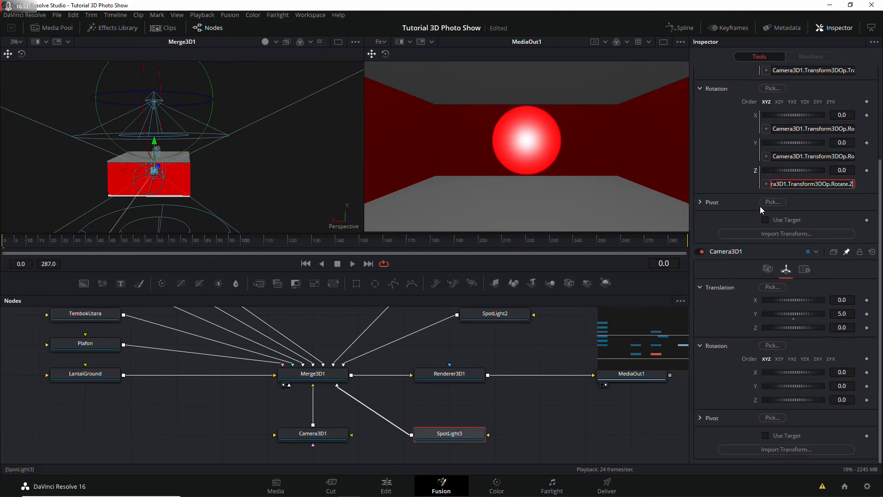
key("ctrl+s")
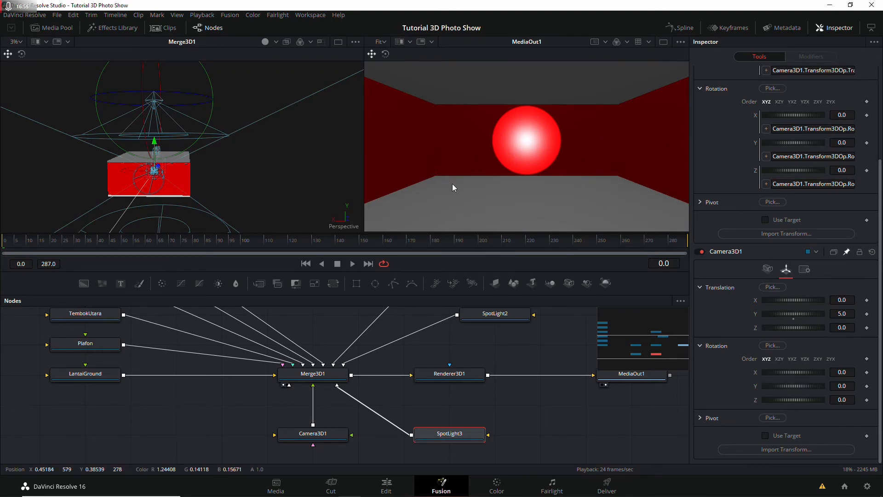
Set SpotLight3's decay type to Linear and its decay rate to 0.35
scroll(791, 88, "up", 5)
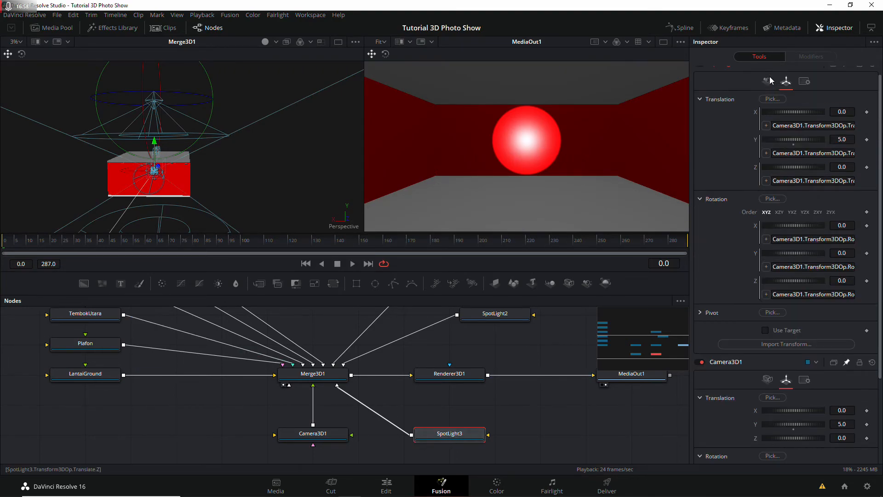
left_click(768, 90)
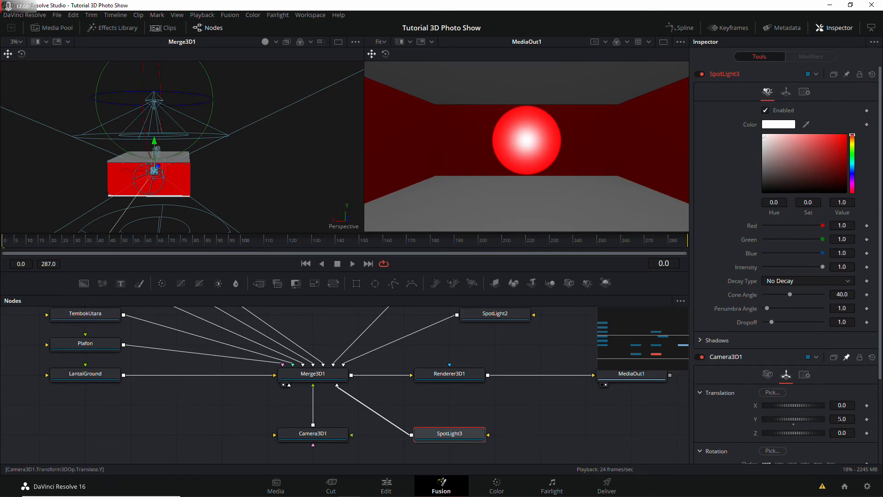
left_click(836, 282)
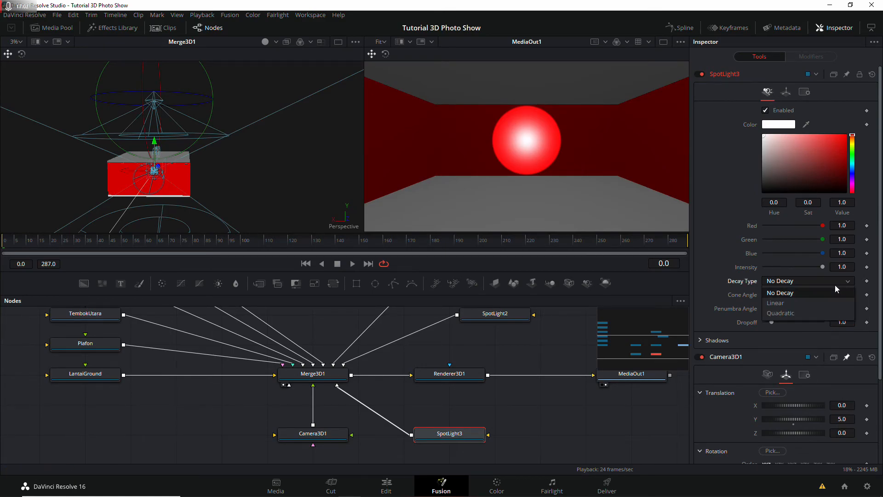
left_click(818, 302)
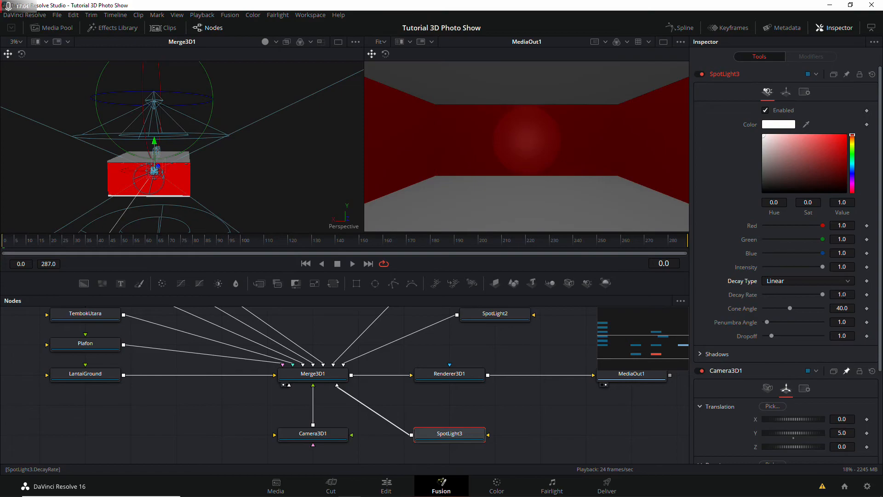
left_click_drag(824, 294, 785, 294)
left_click(842, 295)
type("3.5")
key("Return")
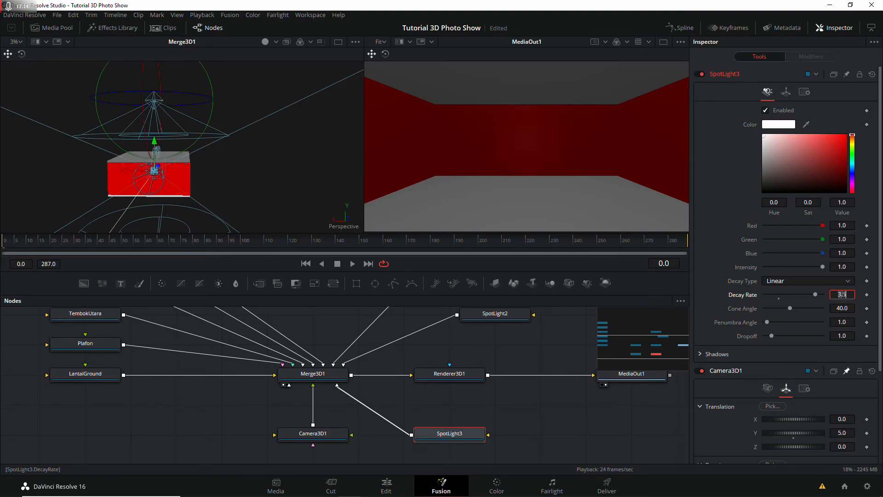
double_click(841, 294)
type("0.35")
key("Return")
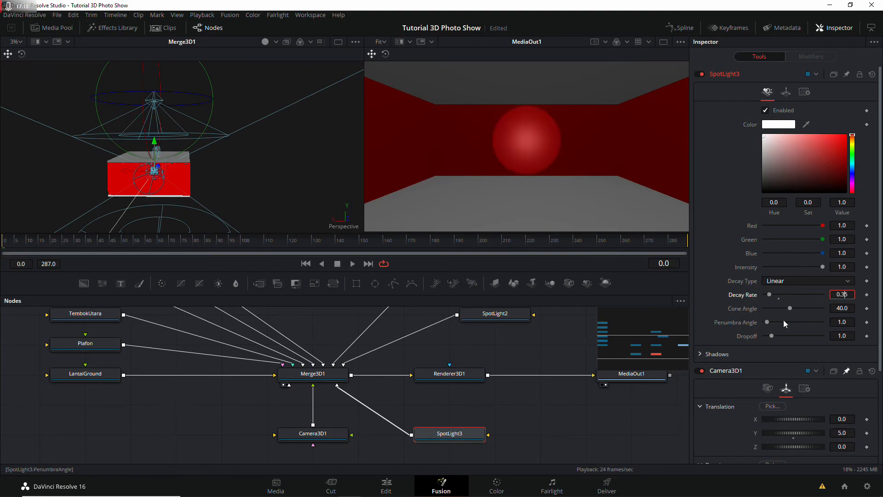
Set SpotLight3's penumbra angle to 20
double_click(853, 322)
type("20")
key("Tab")
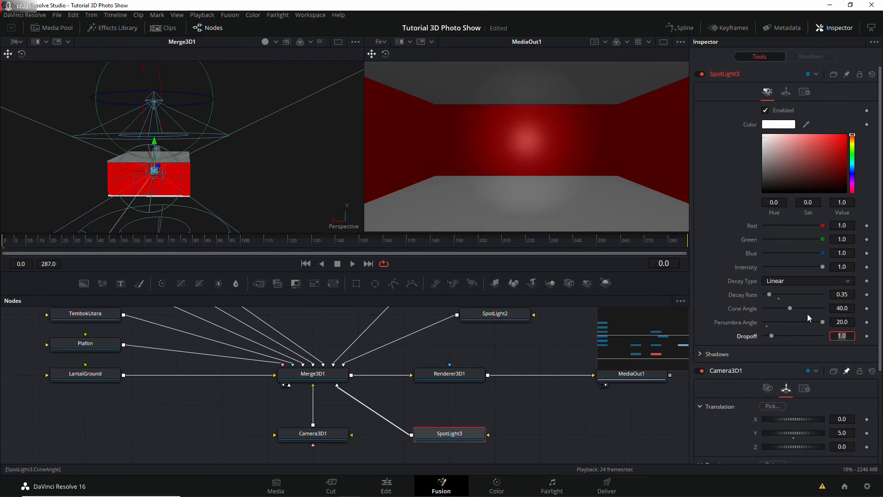
Set SpotLight3's decay rate to 0.25
double_click(853, 308)
double_click(849, 294)
left_click(849, 294)
key("BackSpace")
key("BackSpace")
type("25")
key("Return")
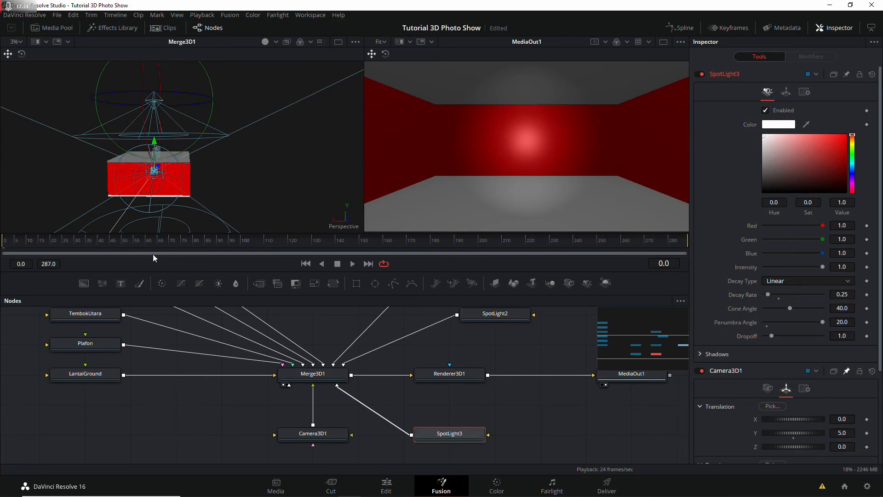
Add a keyframe on Camera3D1's Y rotation at frame 0
left_click(29, 243)
left_click(309, 434)
left_click(10, 241)
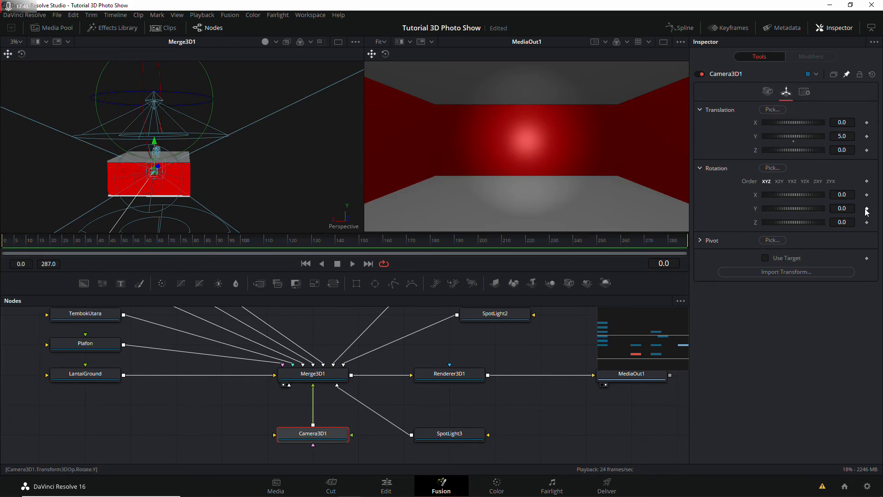
scroll(179, 147, "up", 3)
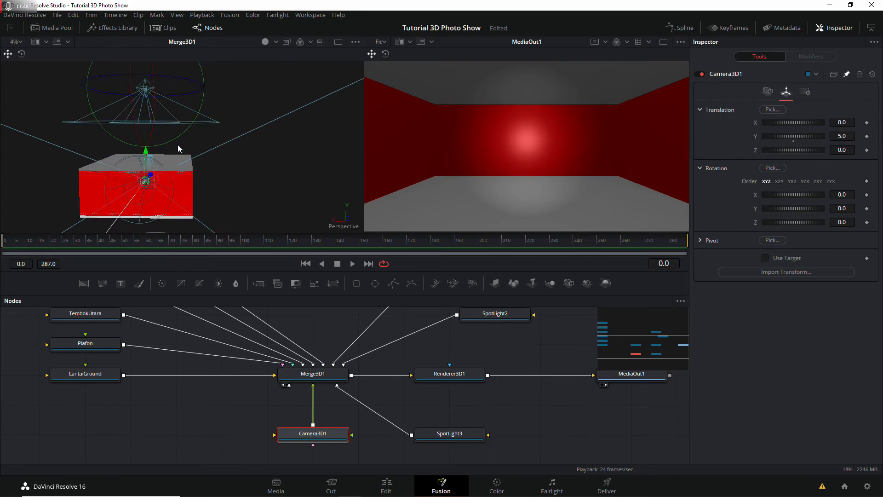
left_click(22, 54)
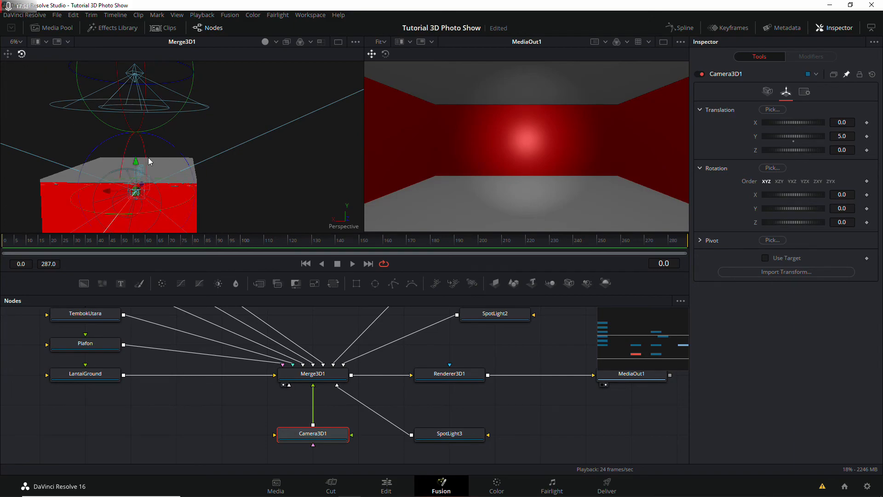
scroll(224, 158, "up", 3)
left_click_drag(225, 159, 235, 148)
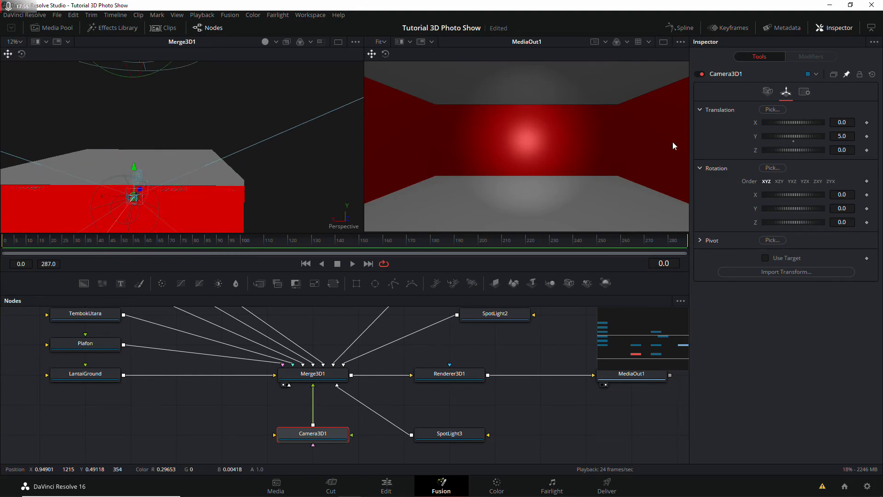
left_click_drag(802, 205, 802, 206)
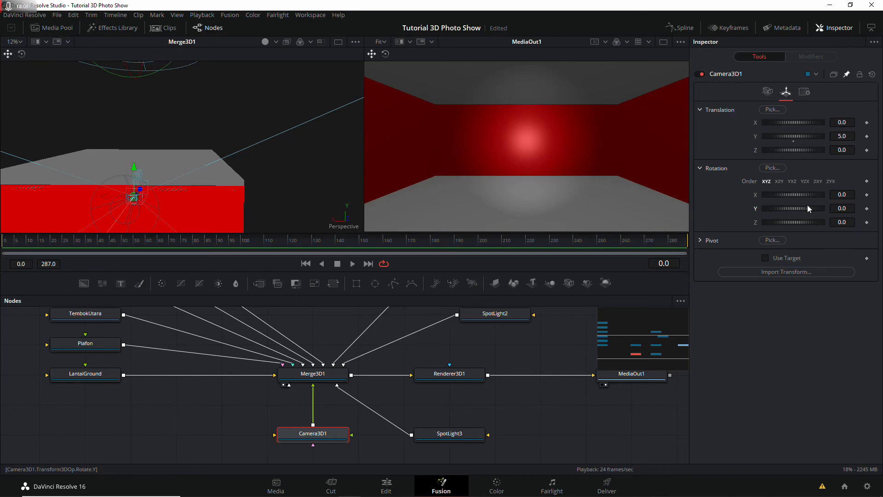
left_click(867, 209)
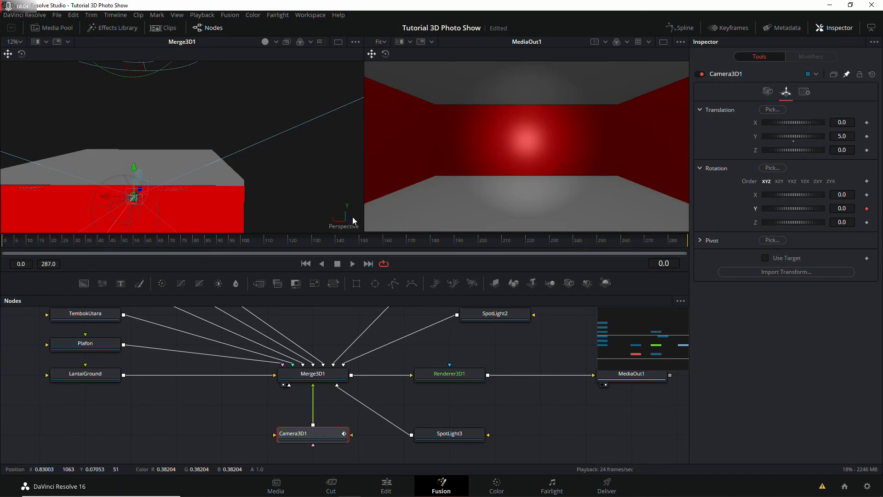
Keyframe Camera3D1's Y rotation at frame 10 with a value of 360
left_click(26, 238)
left_click(867, 209)
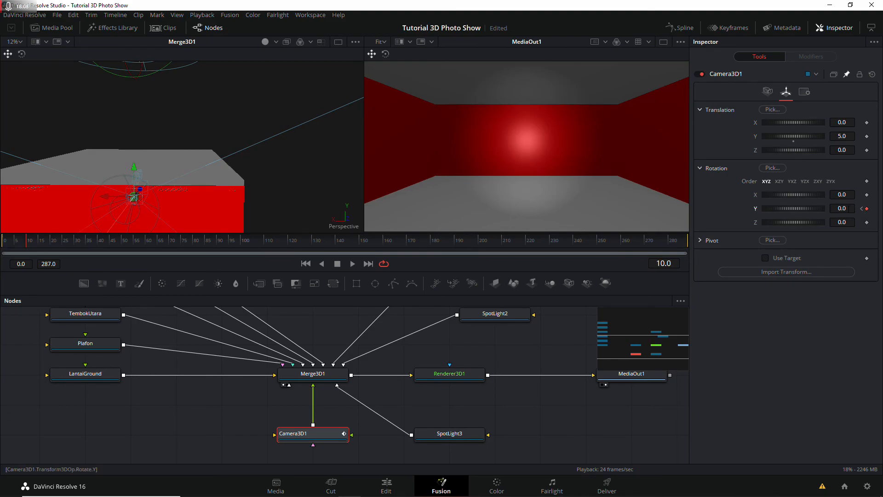
left_click(842, 208)
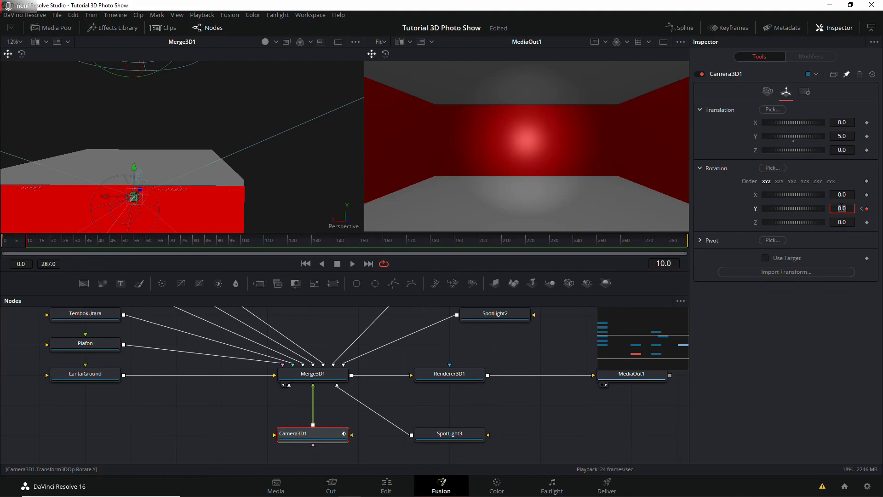
type("360")
key("Tab")
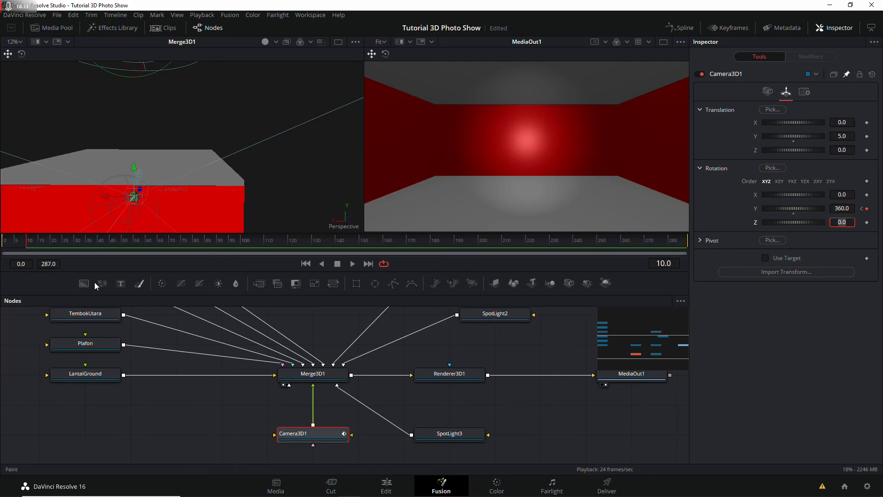
Play the camera rotation from the first frame to check that the third spotlight follows the camera
key("Home")
key("space")
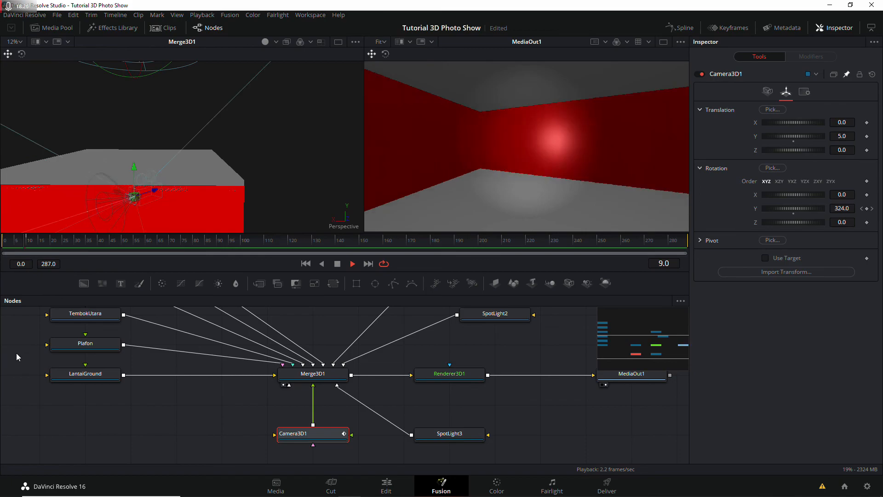
key("space")
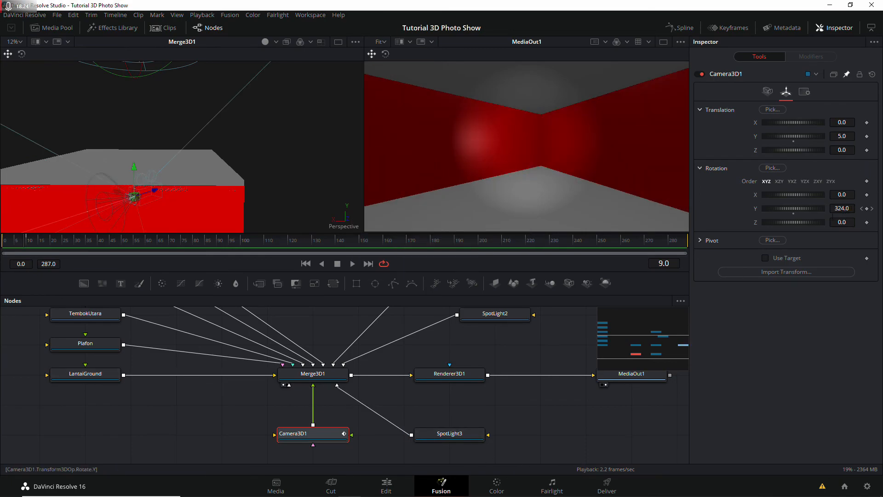
Set Camera3D1's Y rotation keyframe at frame 10 to 90 and play the animation
left_click(872, 208)
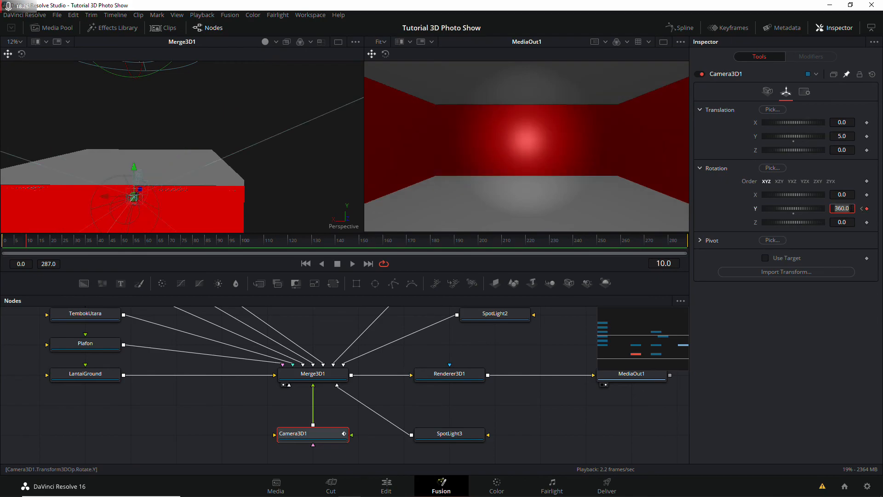
type("90")
key("Tab")
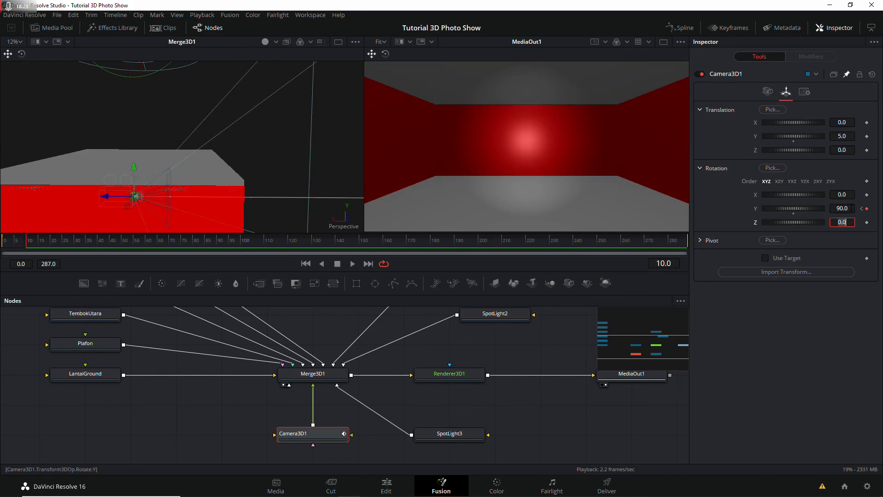
key("space")
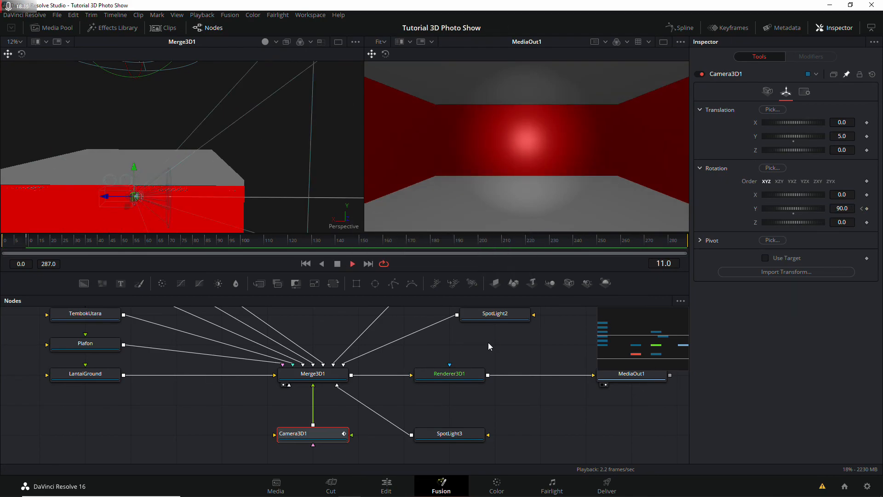
left_click(3, 242)
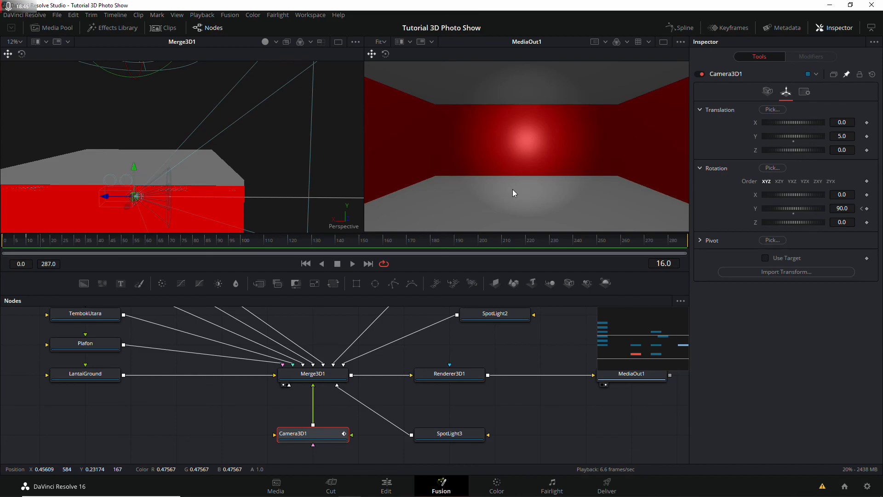
left_click_drag(401, 333, 335, 391)
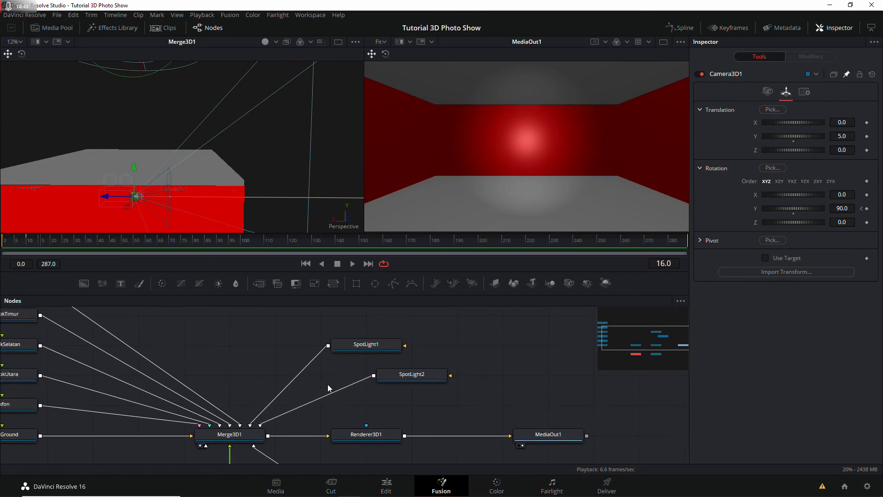
left_click_drag(482, 342, 457, 366)
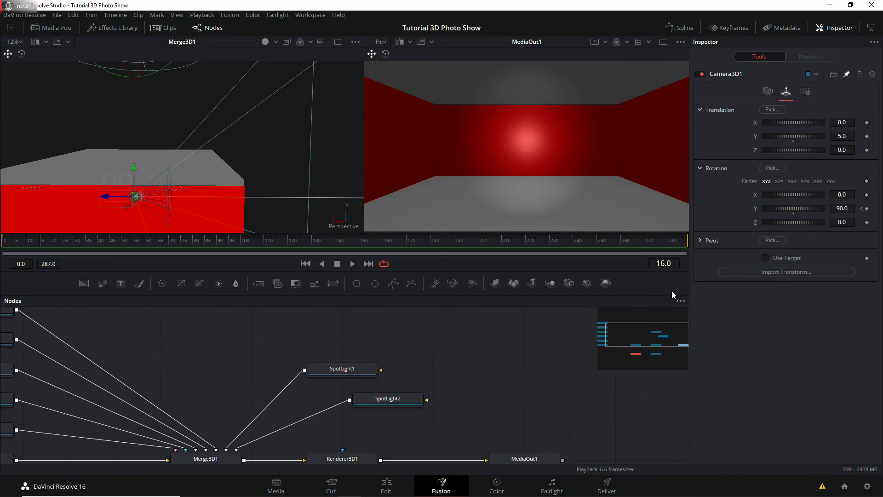
left_click_drag(414, 347, 510, 368)
left_click_drag(296, 338, 333, 336)
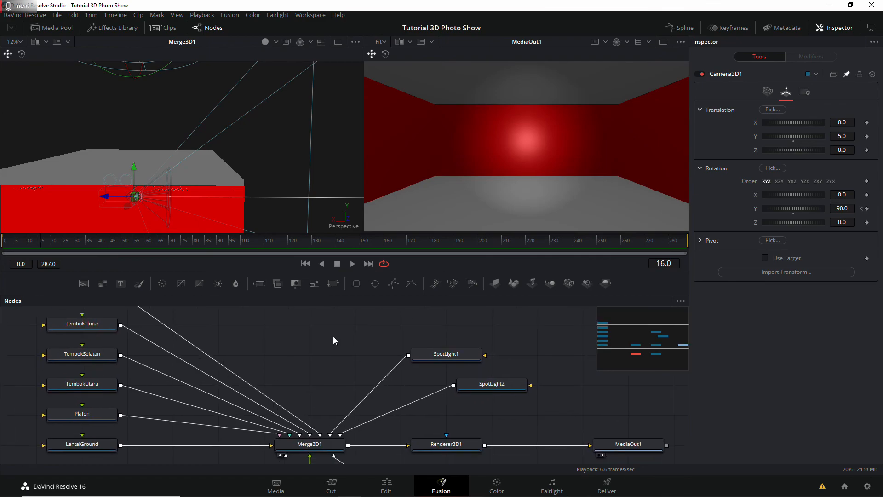